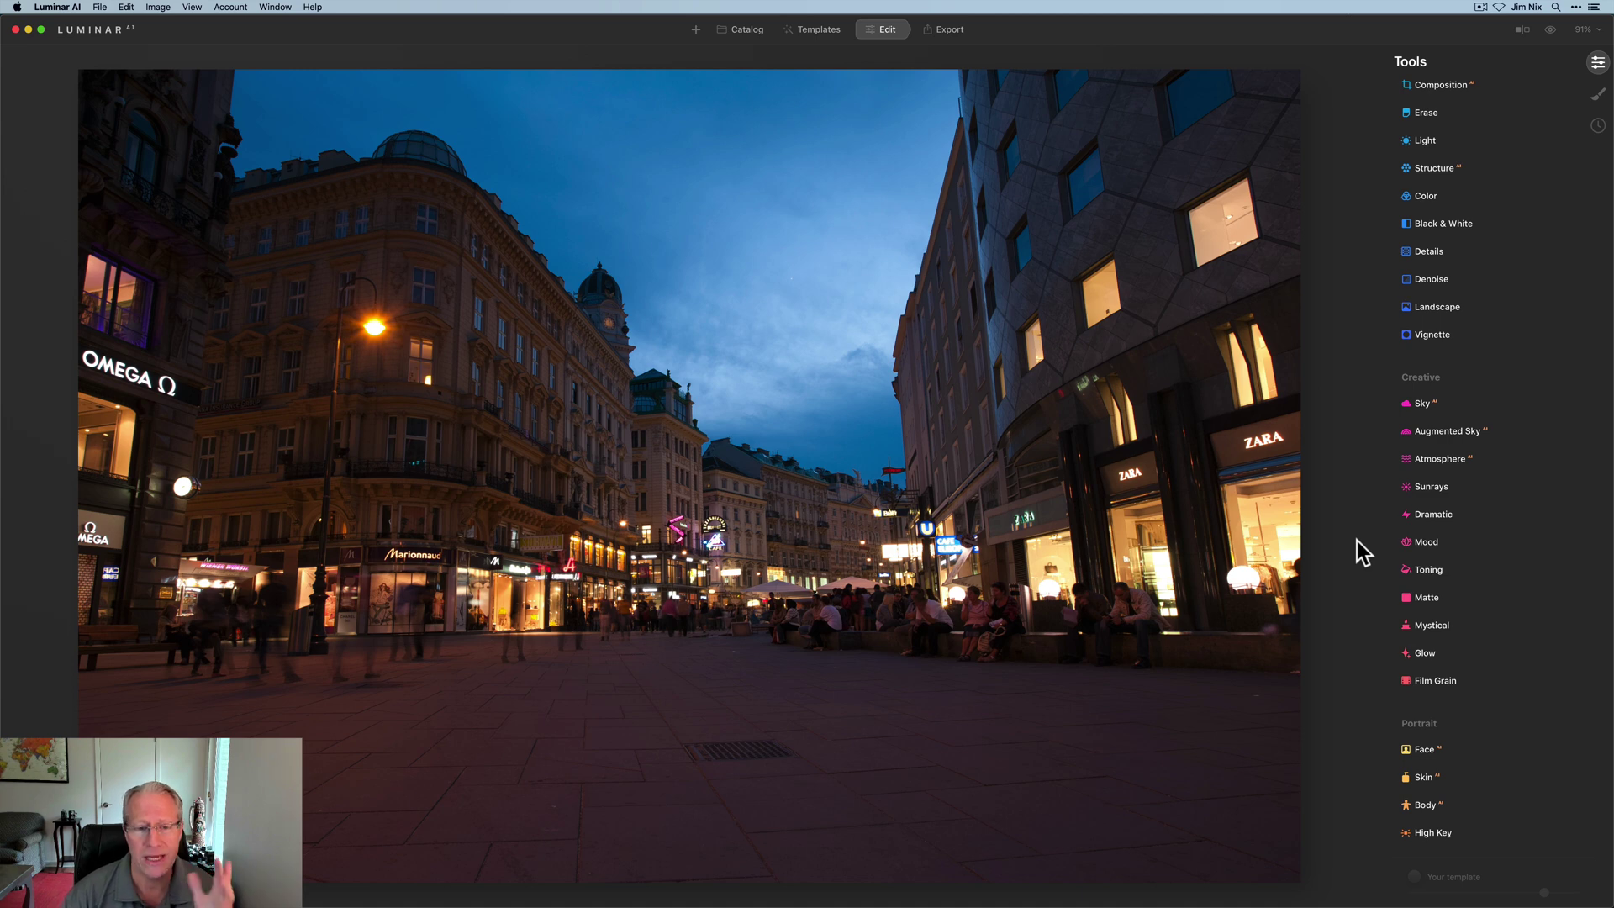
Step: Straighten the buildings with the vertical Perspective auto-fix, keeping Vertical at 0 and Horizontal at -4
scroll(1515, 264, up, 2)
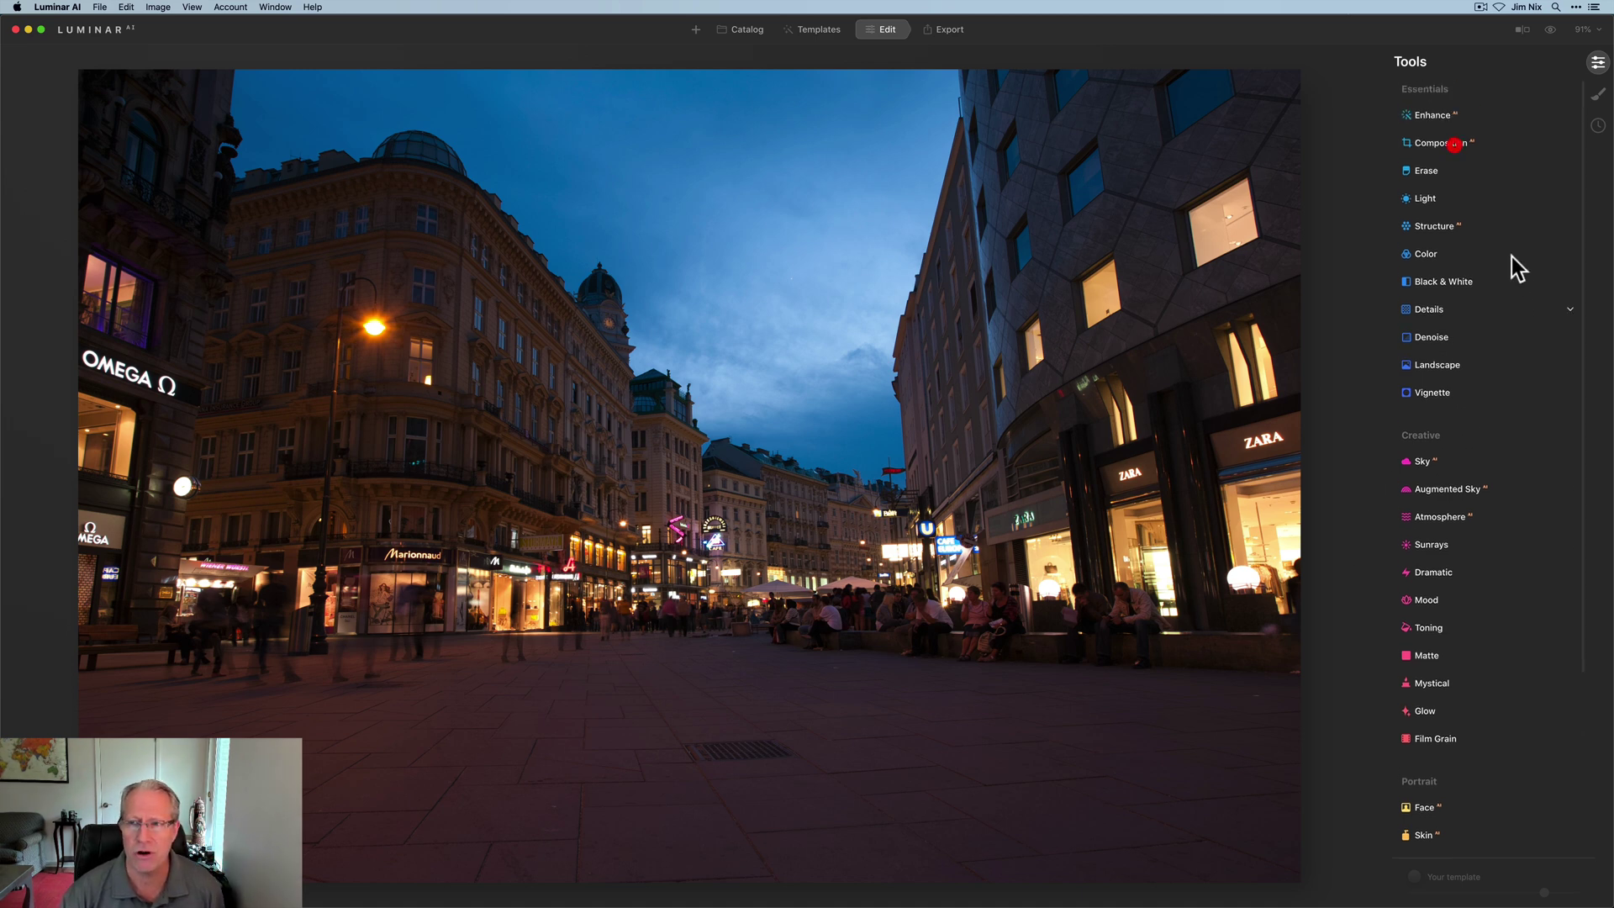
click(1454, 144)
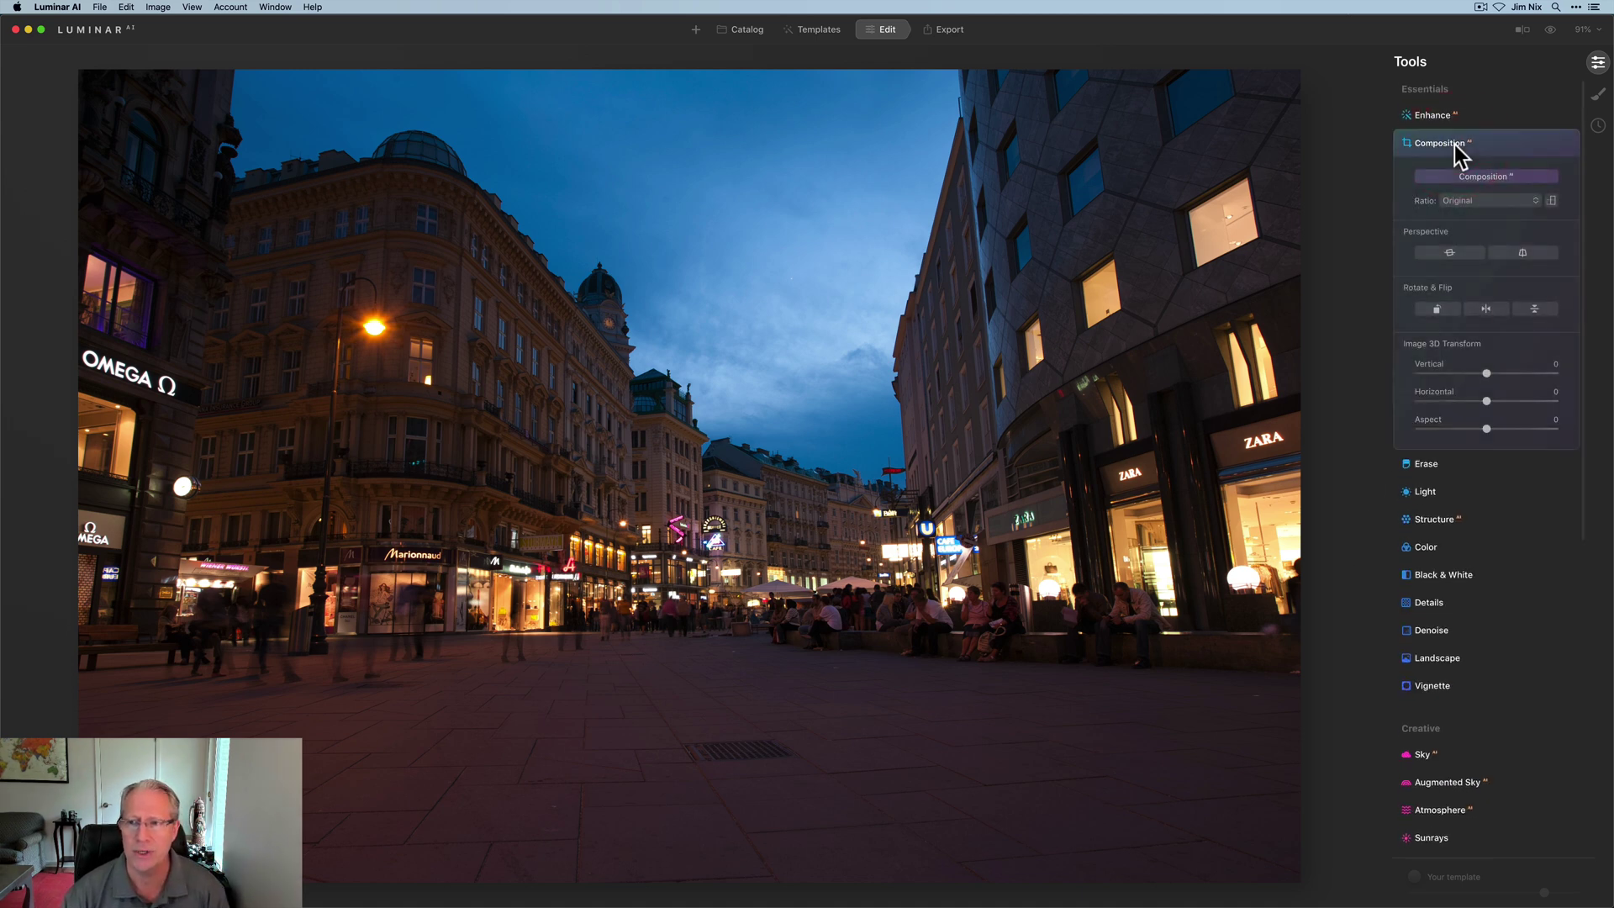
click(1512, 249)
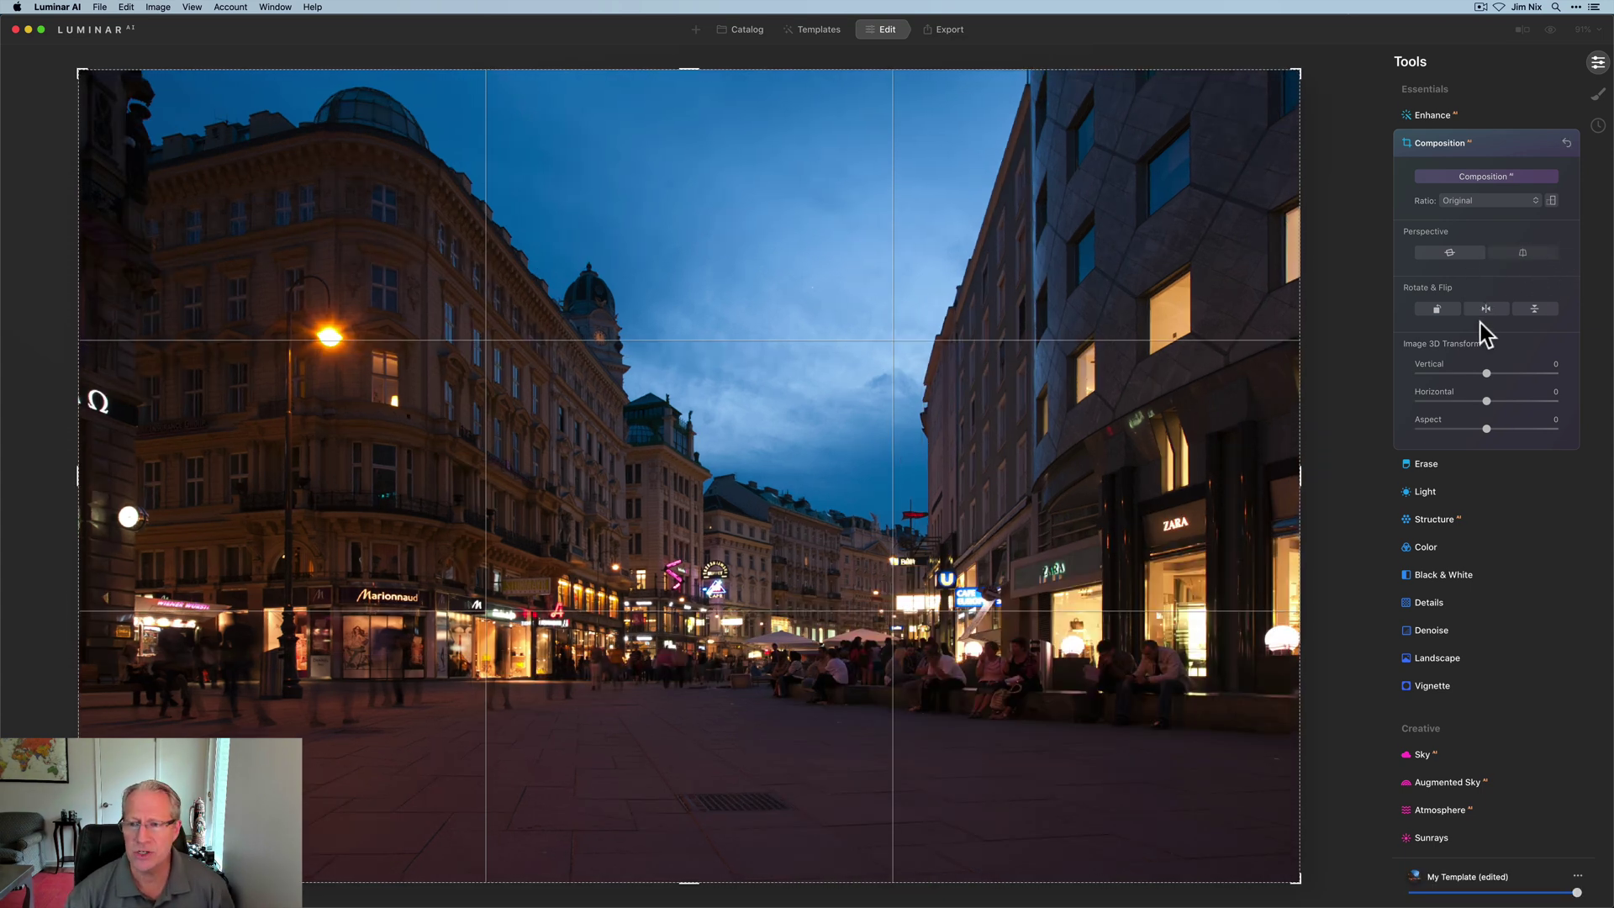
drag(1488, 371, 1492, 371)
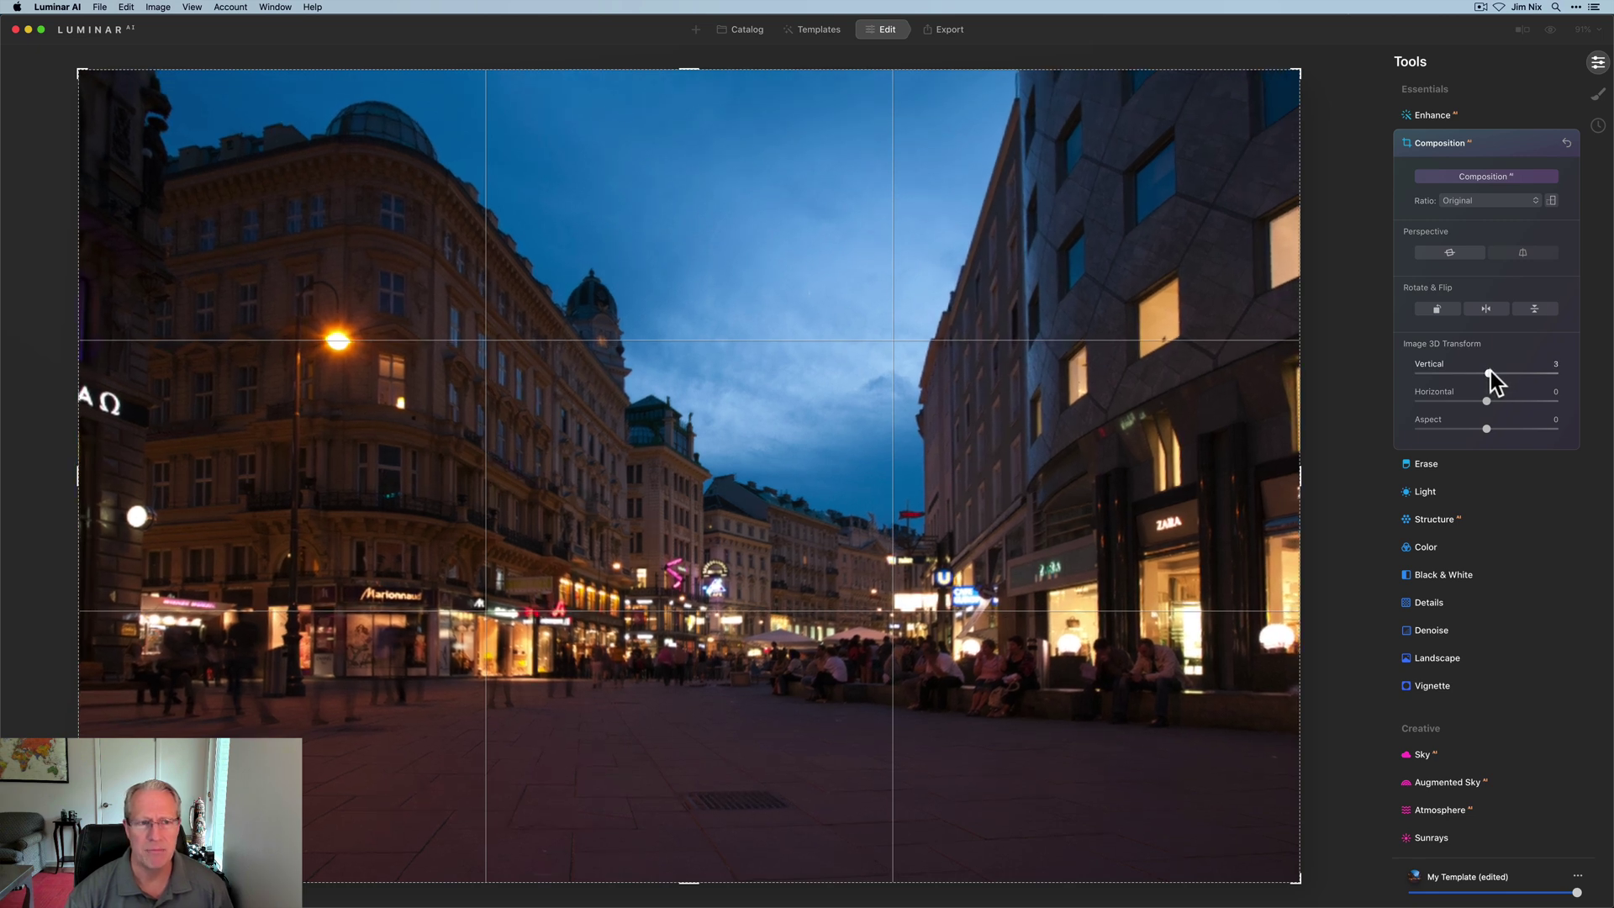
double_click(1489, 372)
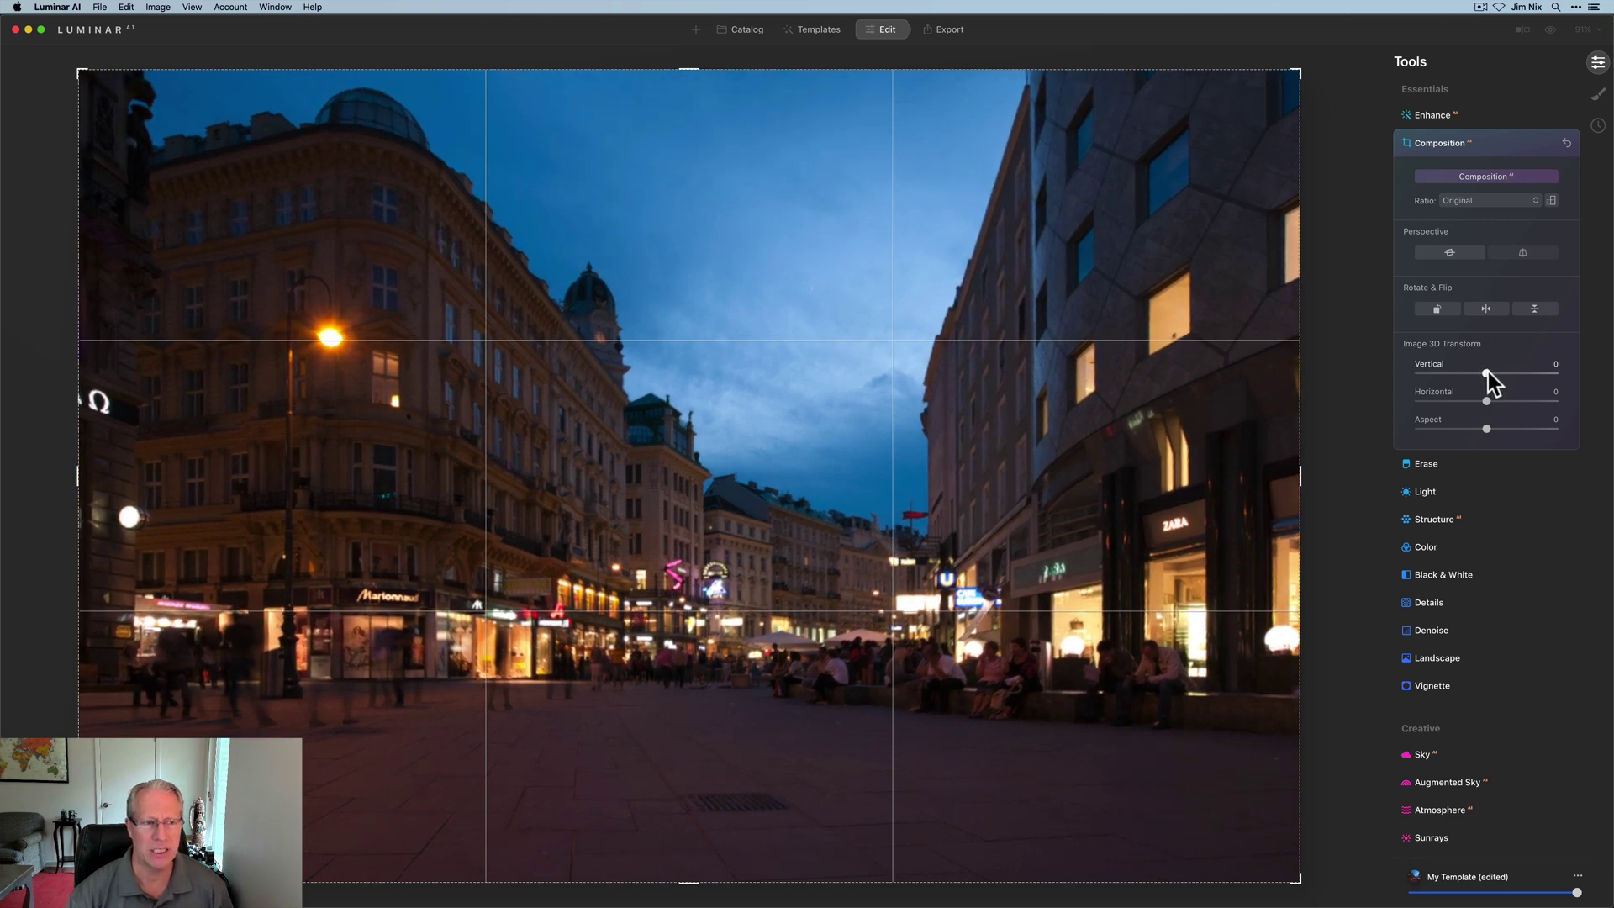
click(1489, 372)
drag(1488, 404, 1489, 402)
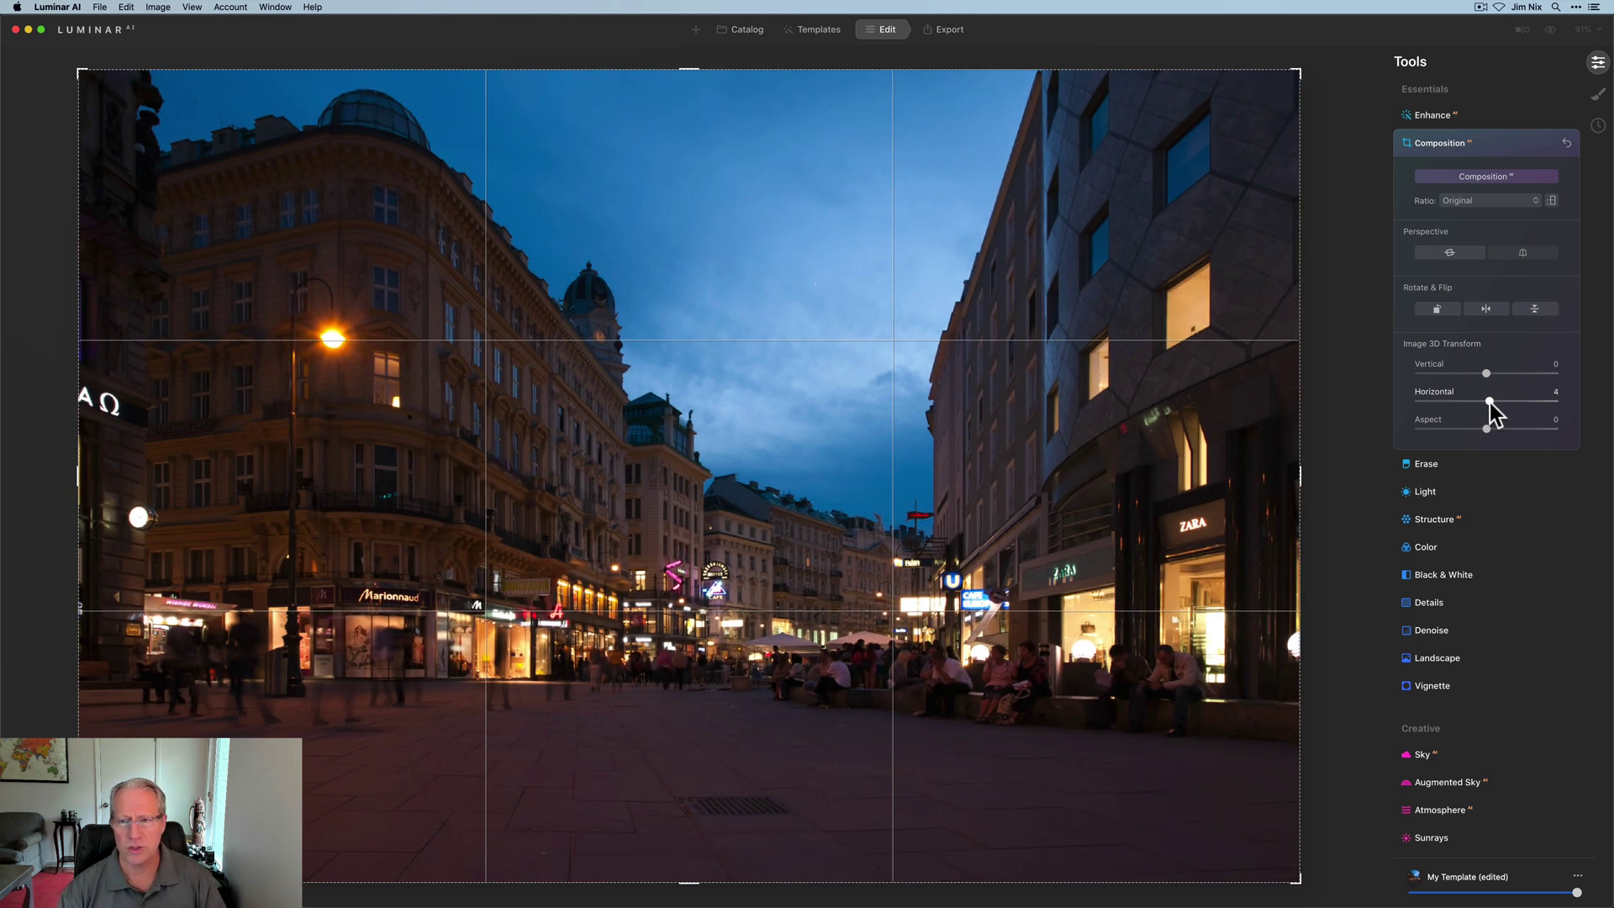
Step: Crop the street photo to 16:9, shift it down within the frame and apply the crop
click(1482, 150)
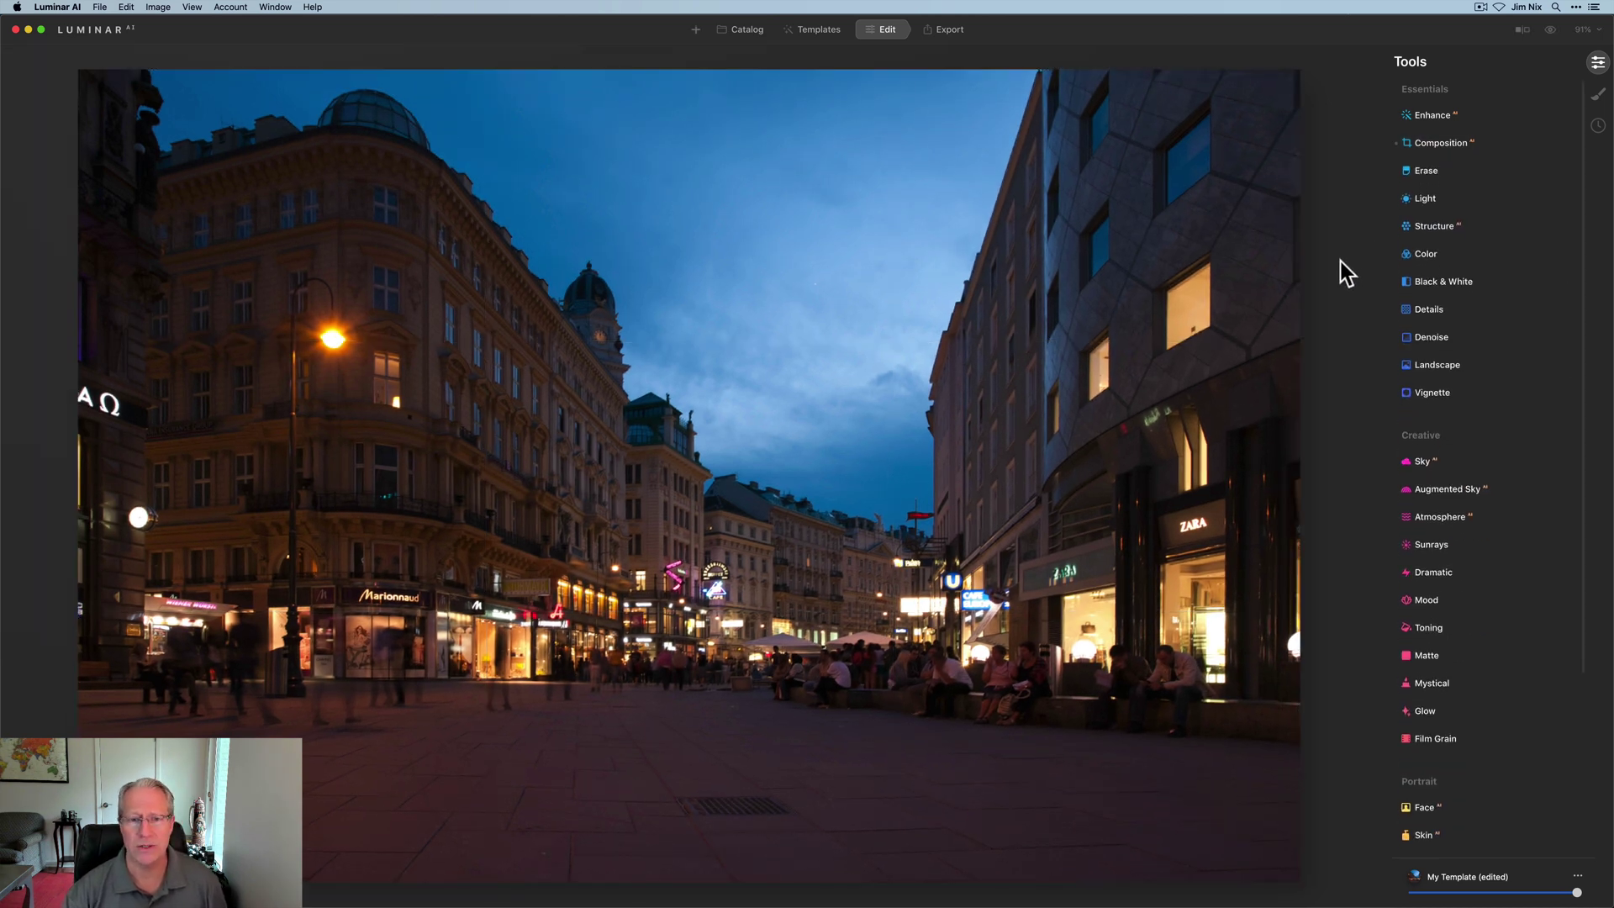
click(1431, 144)
click(1478, 202)
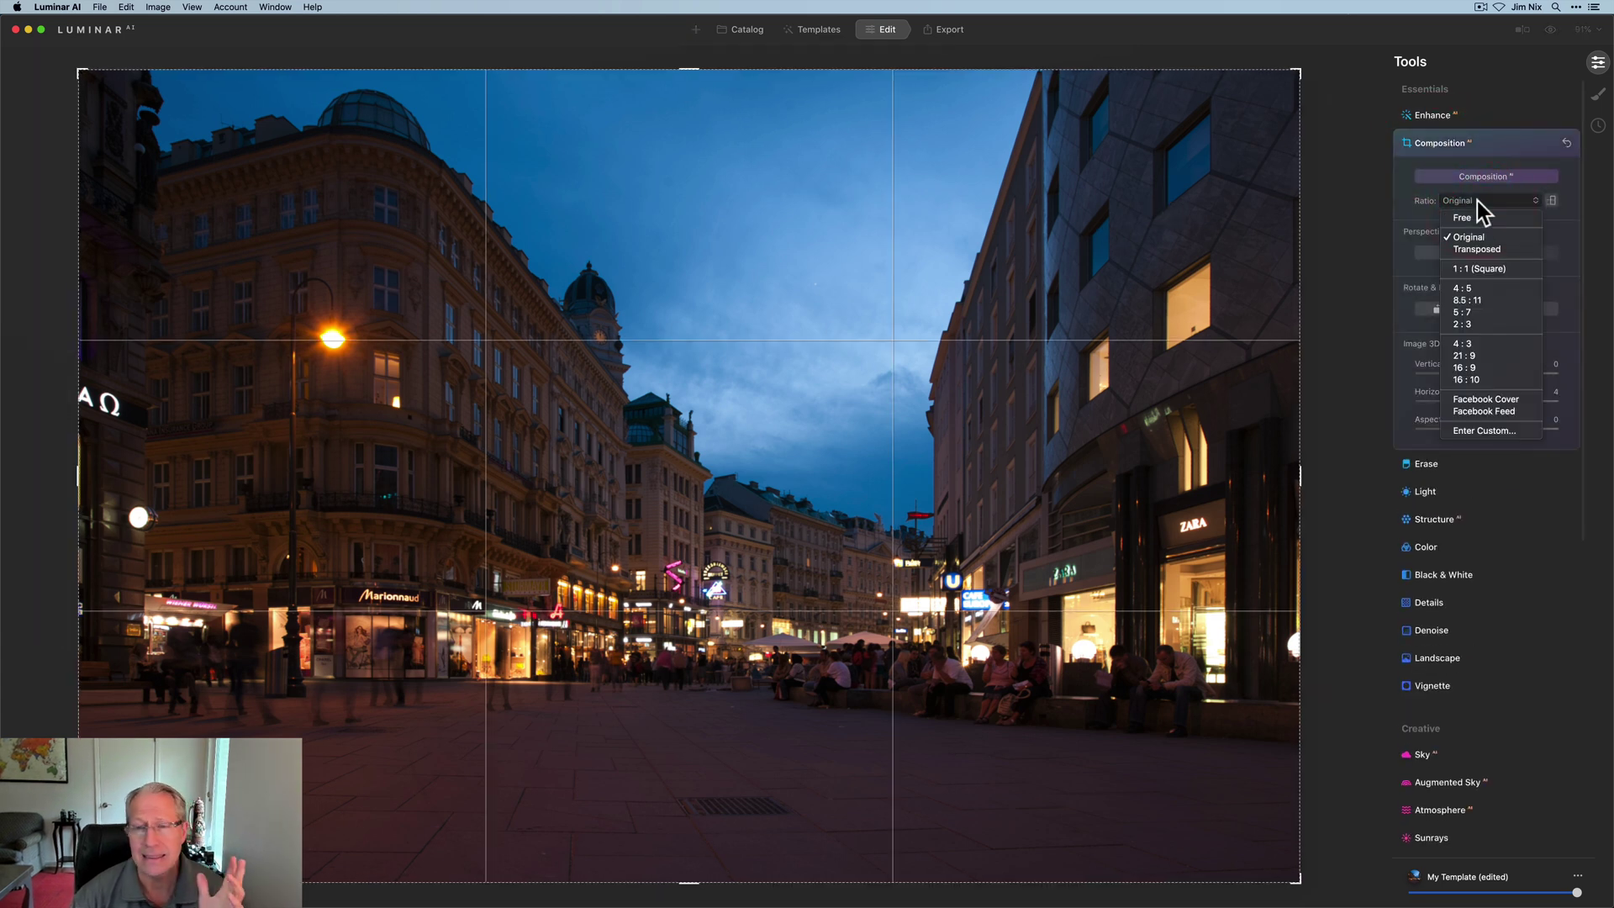
click(1478, 370)
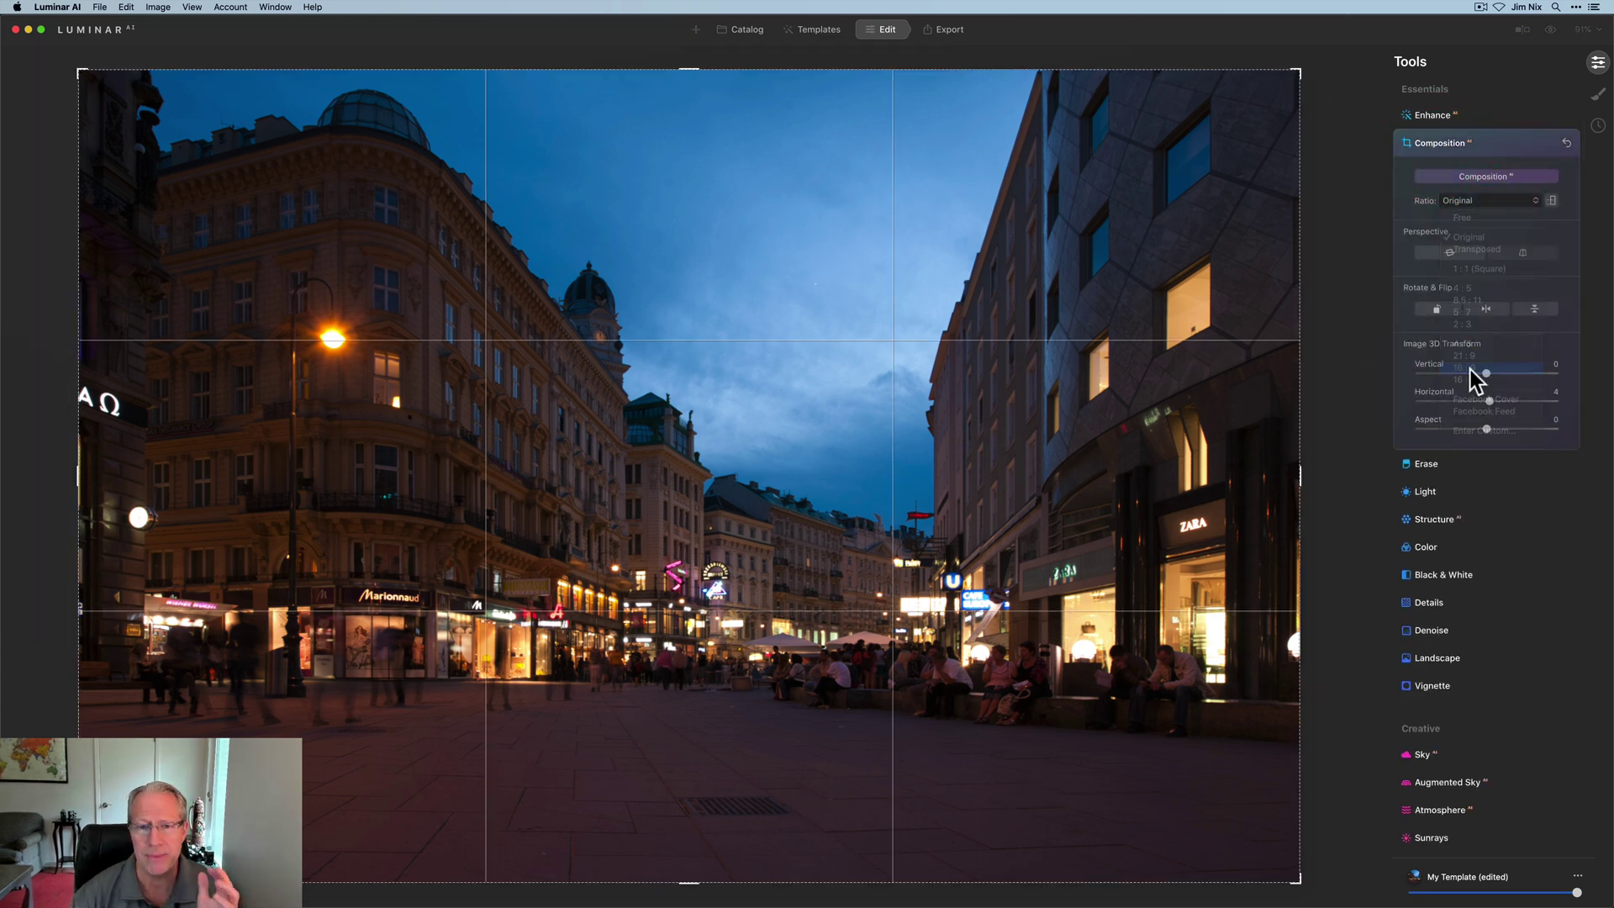
drag(926, 508, 929, 570)
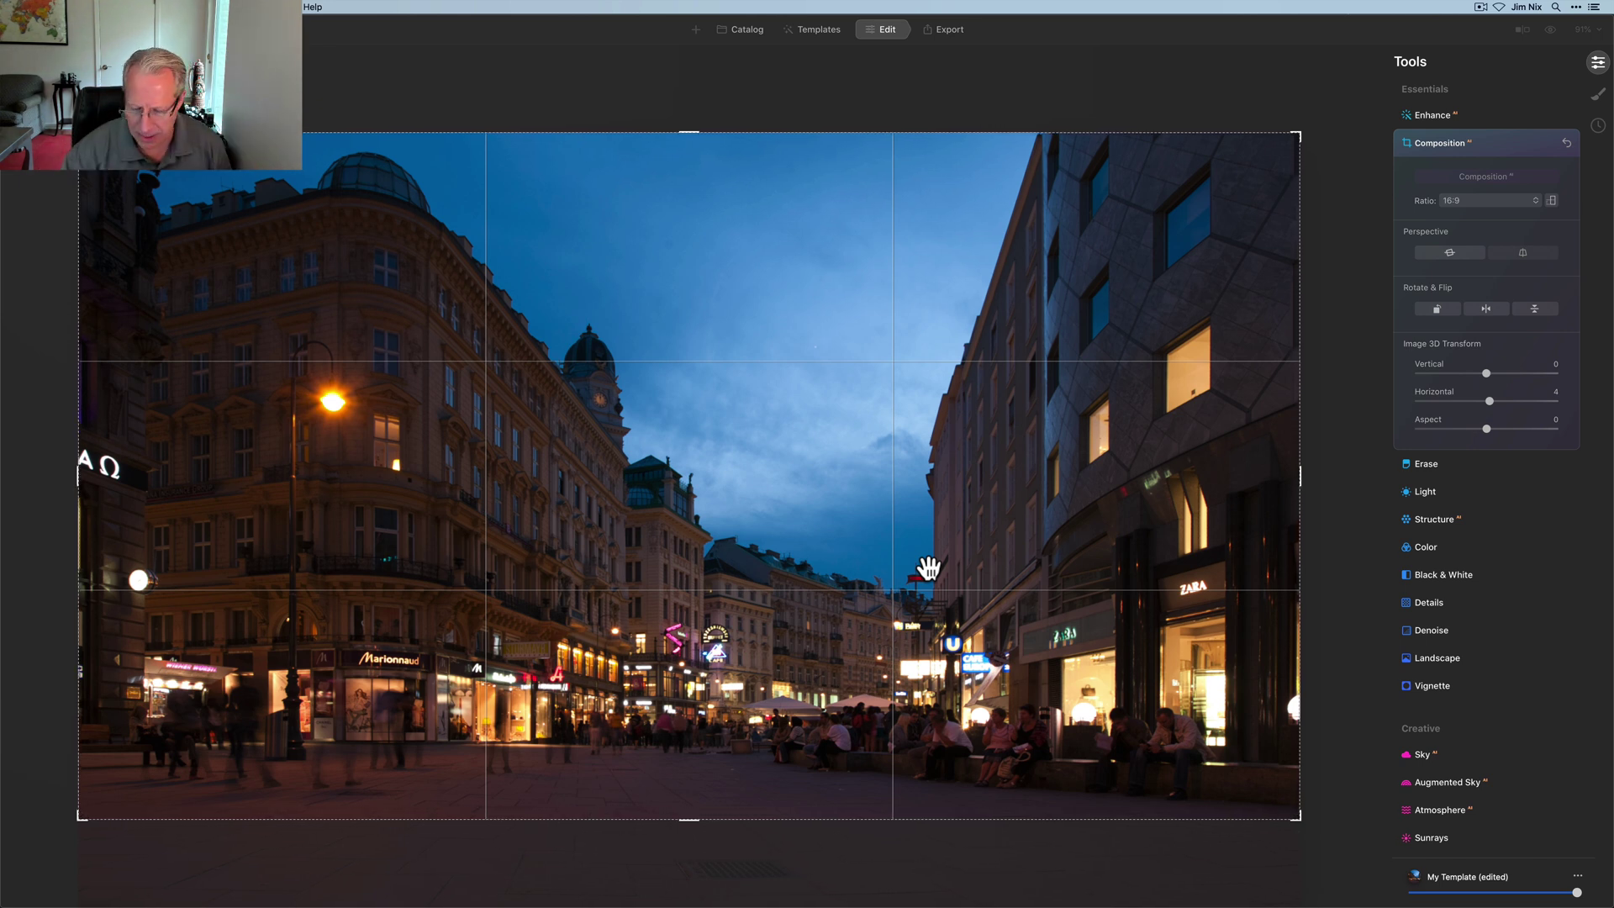
key(Return)
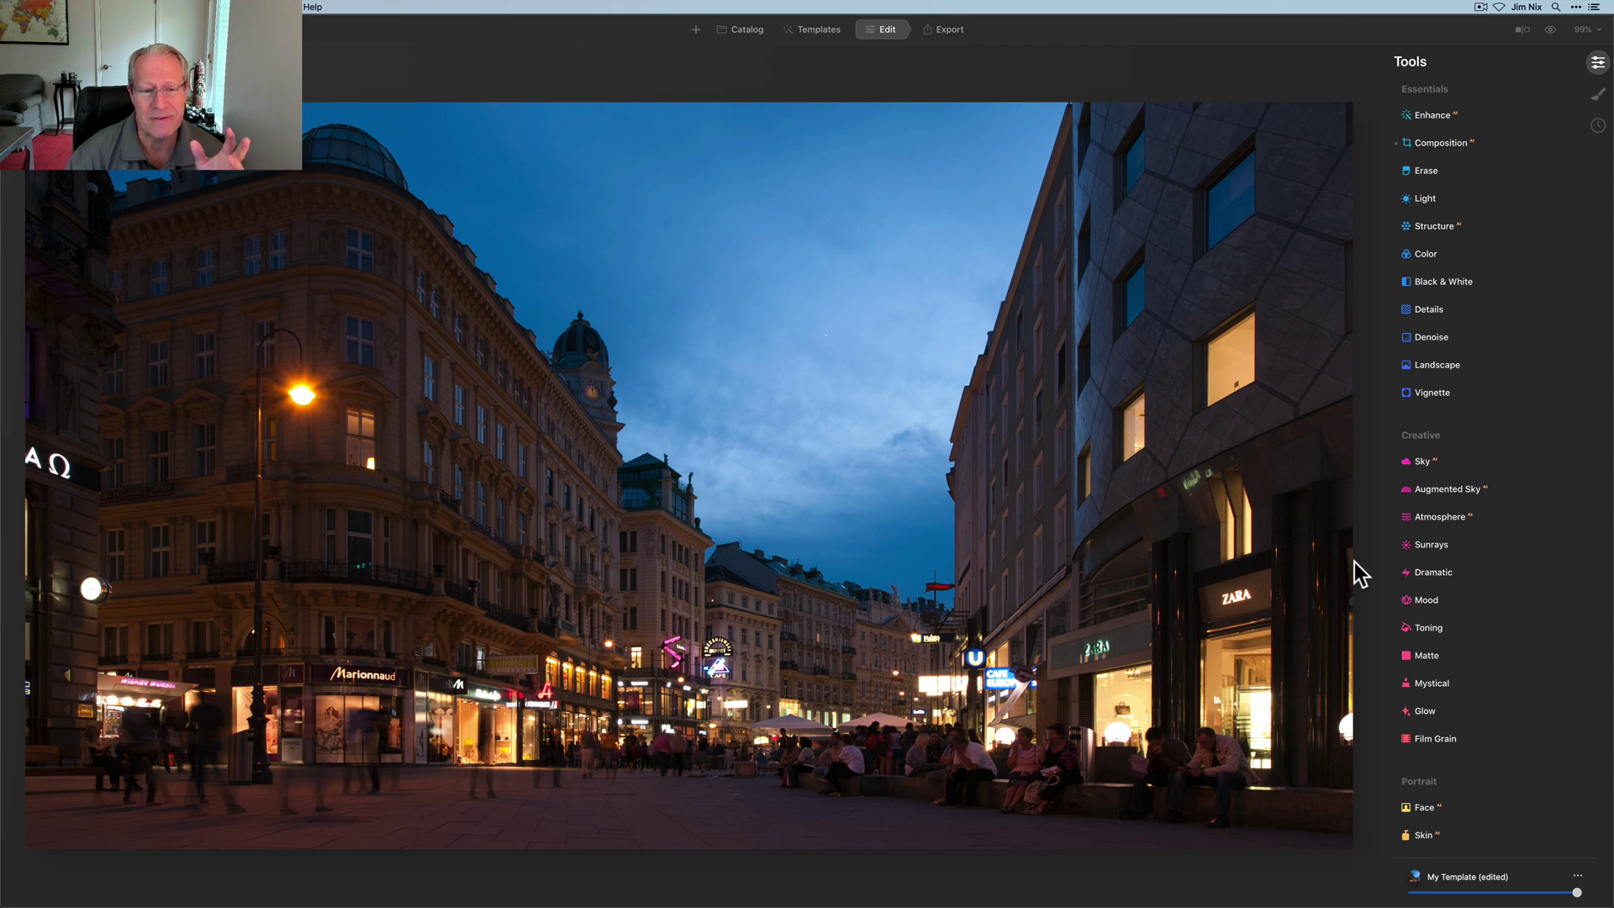
Step: In Sky Selection, try the Orange_Cirrus_2 and Morning Glory replacement skies
click(1442, 460)
click(1482, 192)
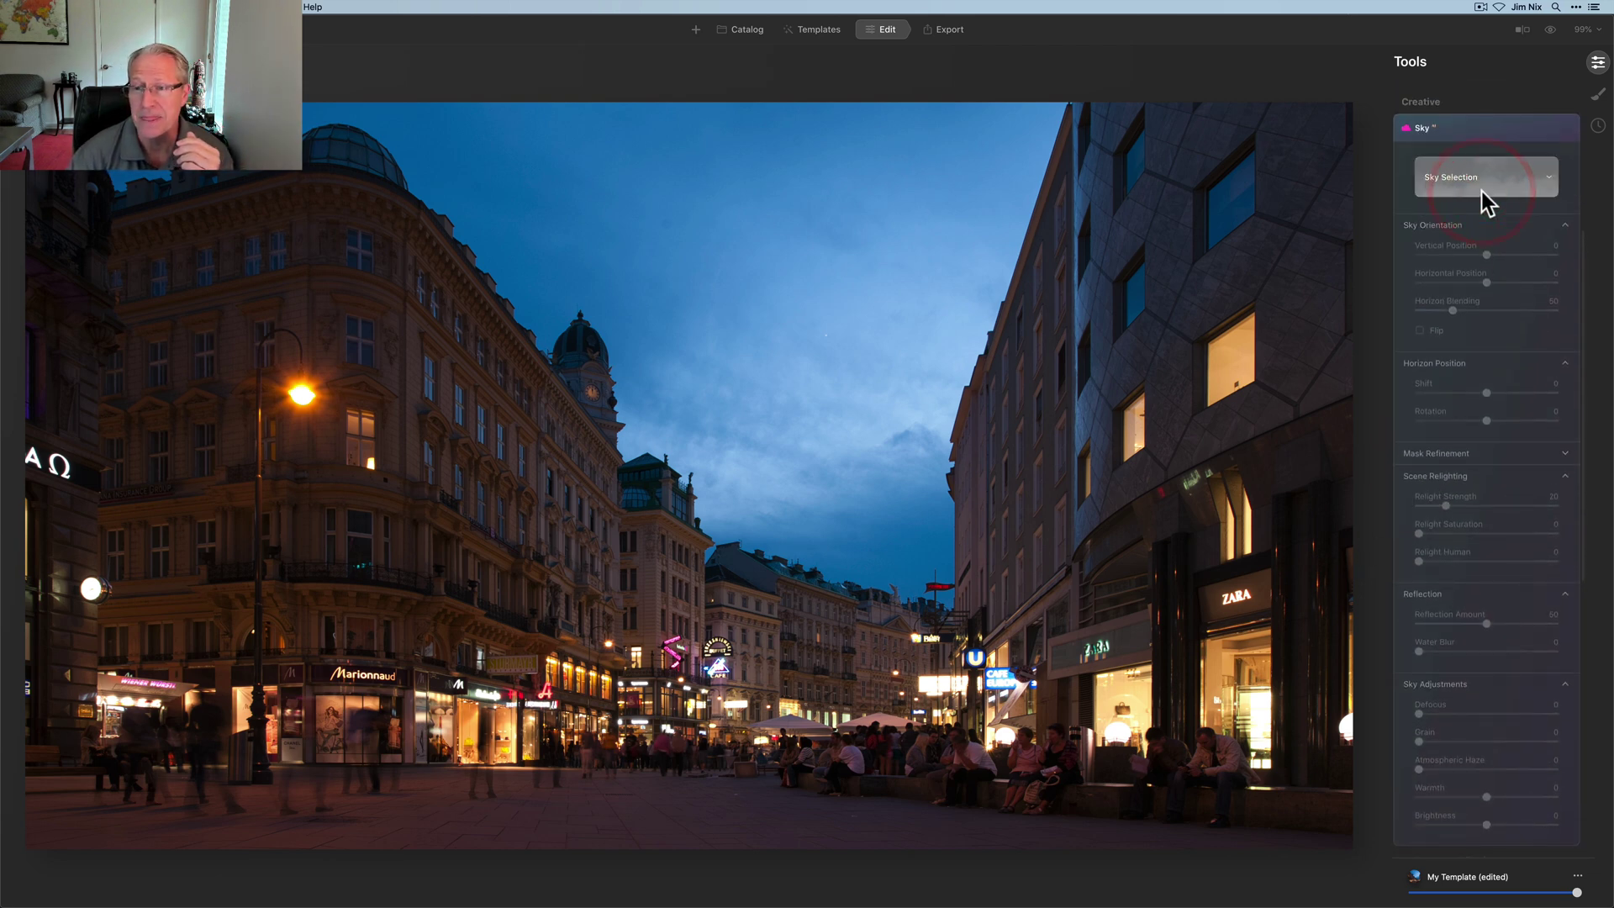
scroll(1455, 288, down, 2)
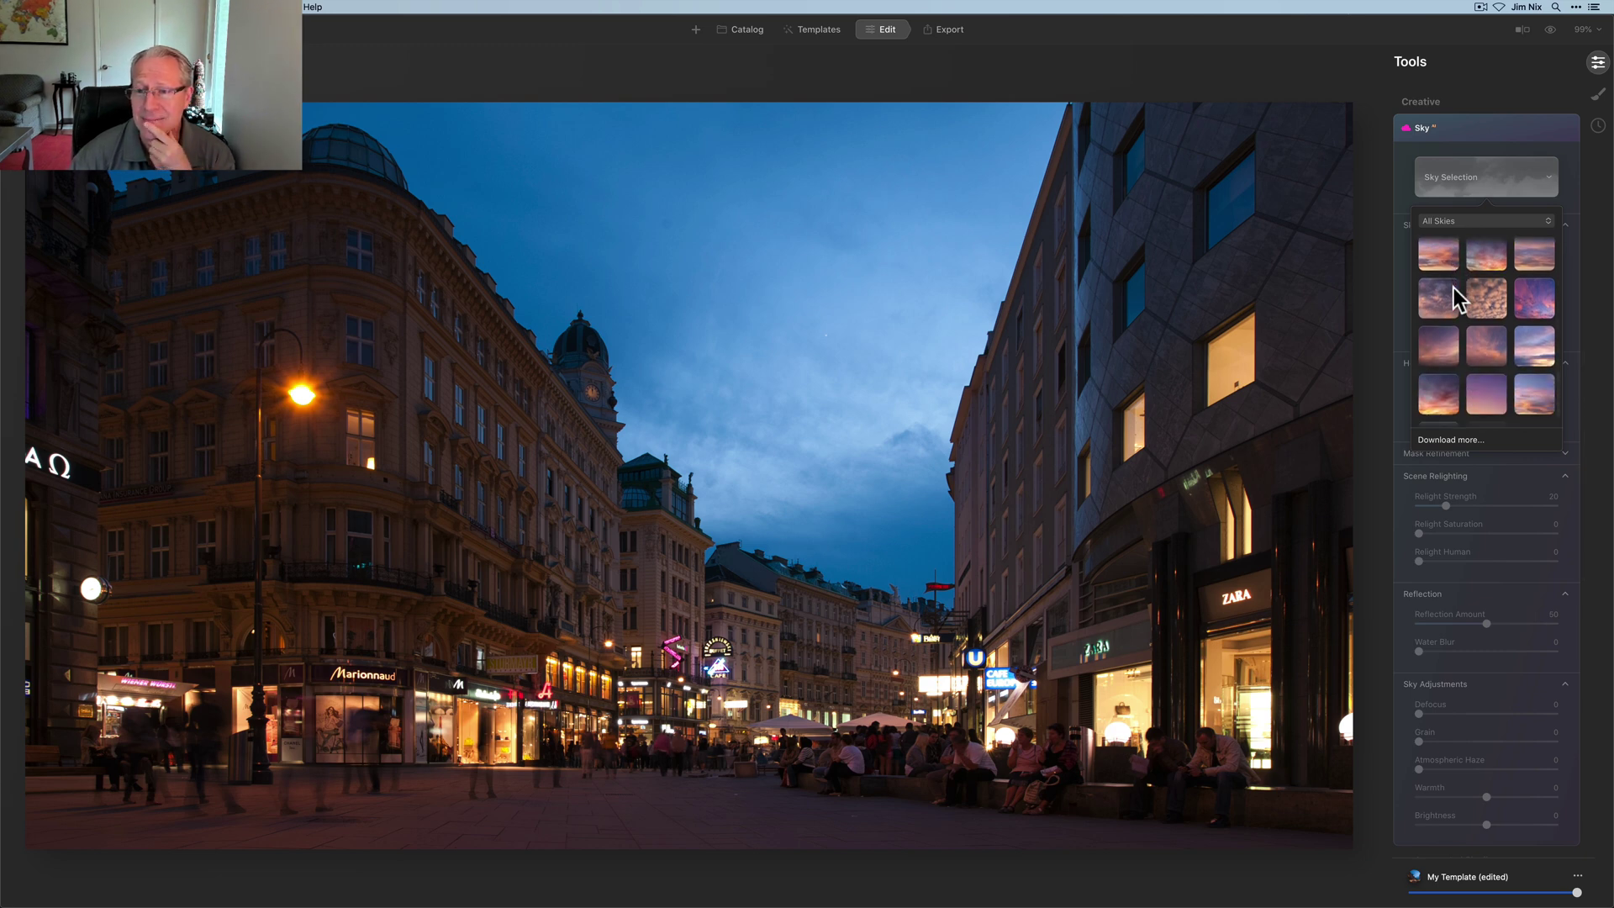
click(1434, 345)
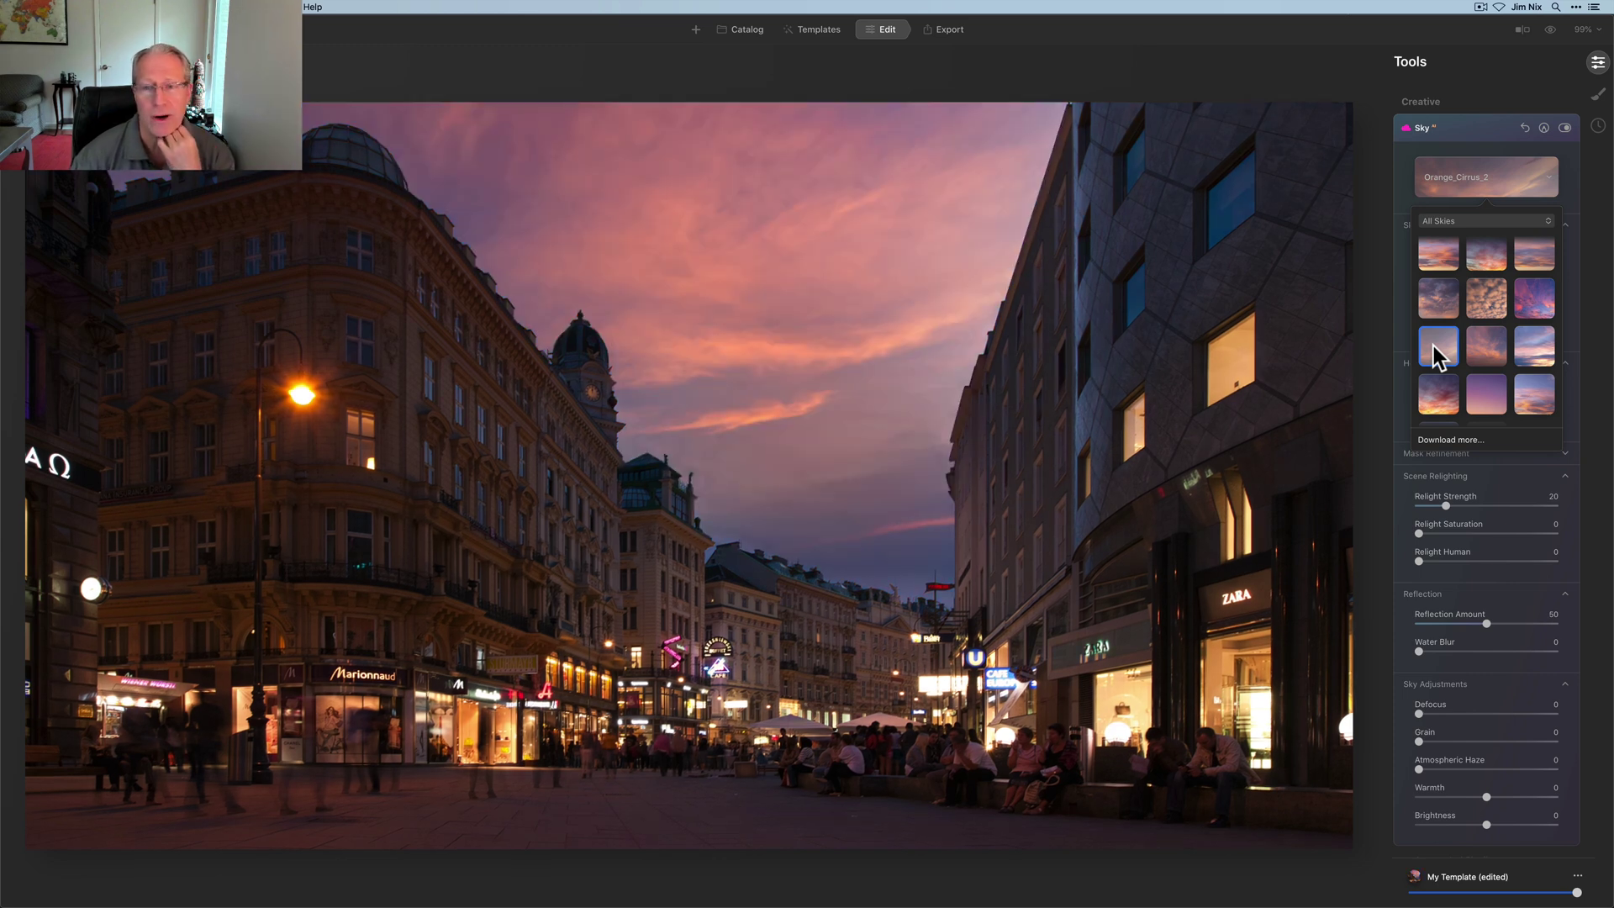
scroll(1470, 349, down, 1)
scroll(1474, 361, down, 1)
click(1436, 411)
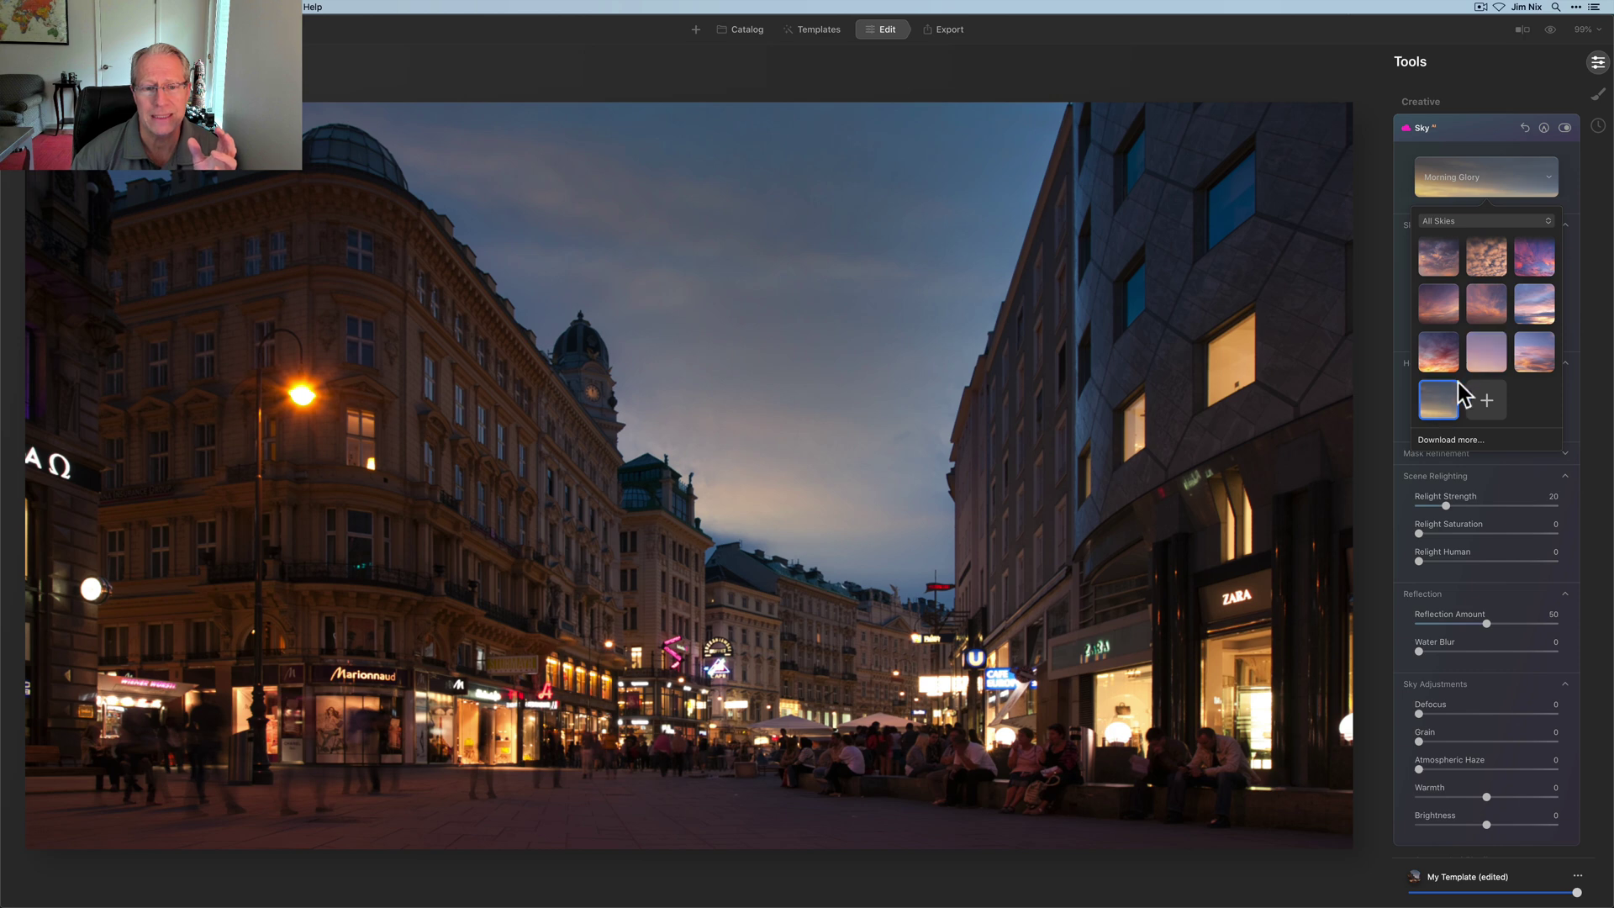
Step: Try Suess-Cloud-Sky_088 and another sky, then keep the pink Suess-Desert-Sunset-37 sky
scroll(1484, 345, up, 1)
scroll(1485, 346, up, 3)
click(1531, 320)
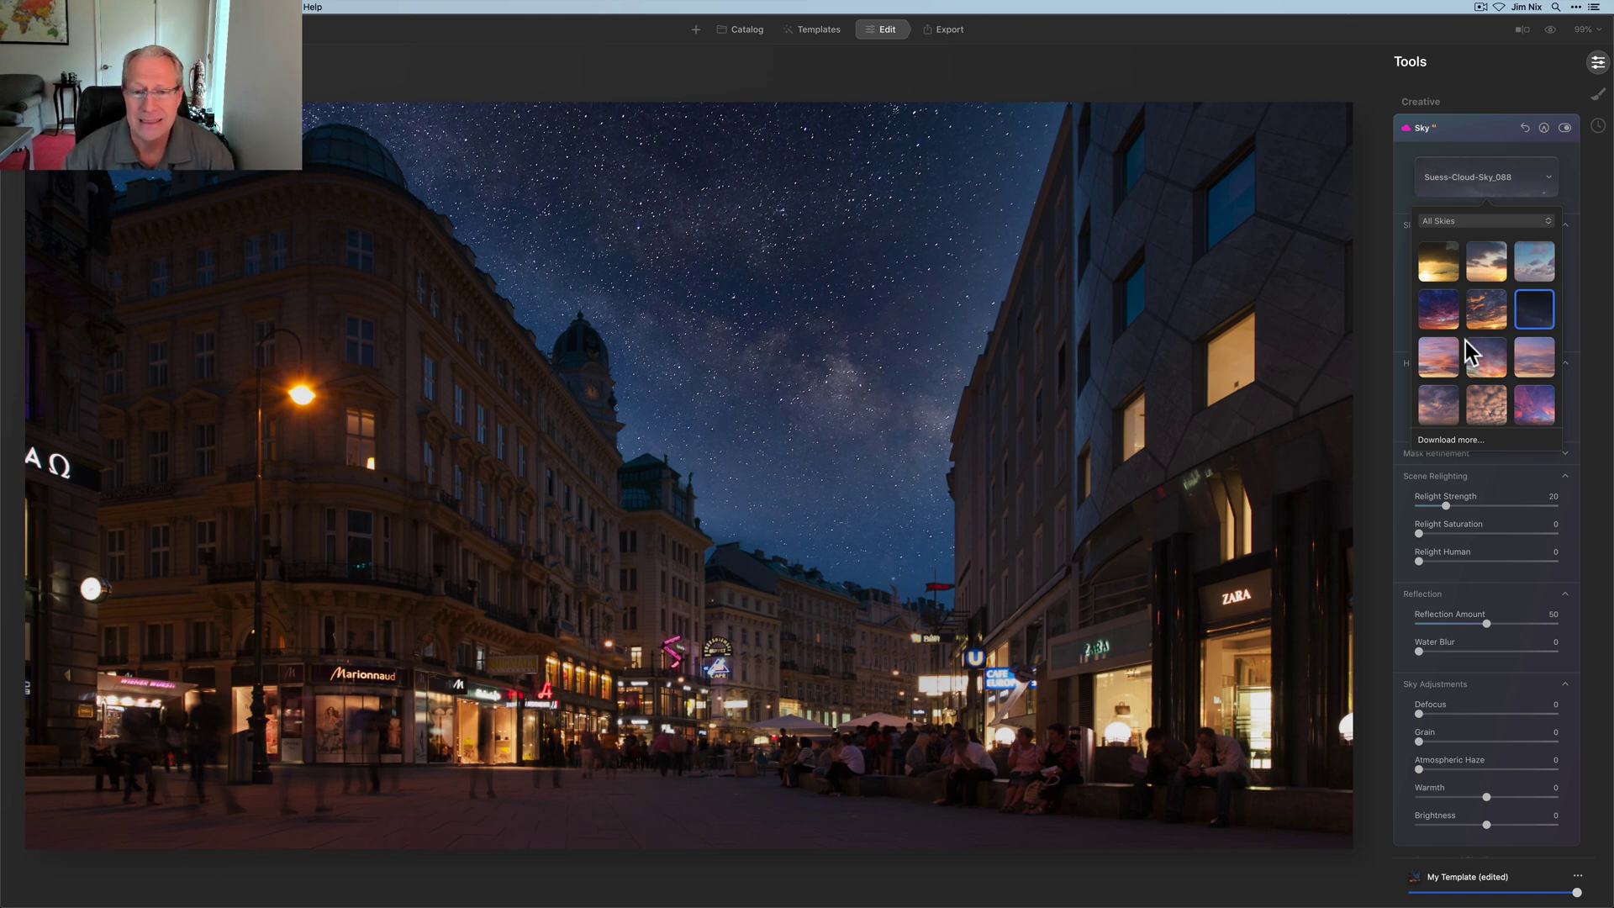
scroll(1466, 345, down, 2)
click(1484, 319)
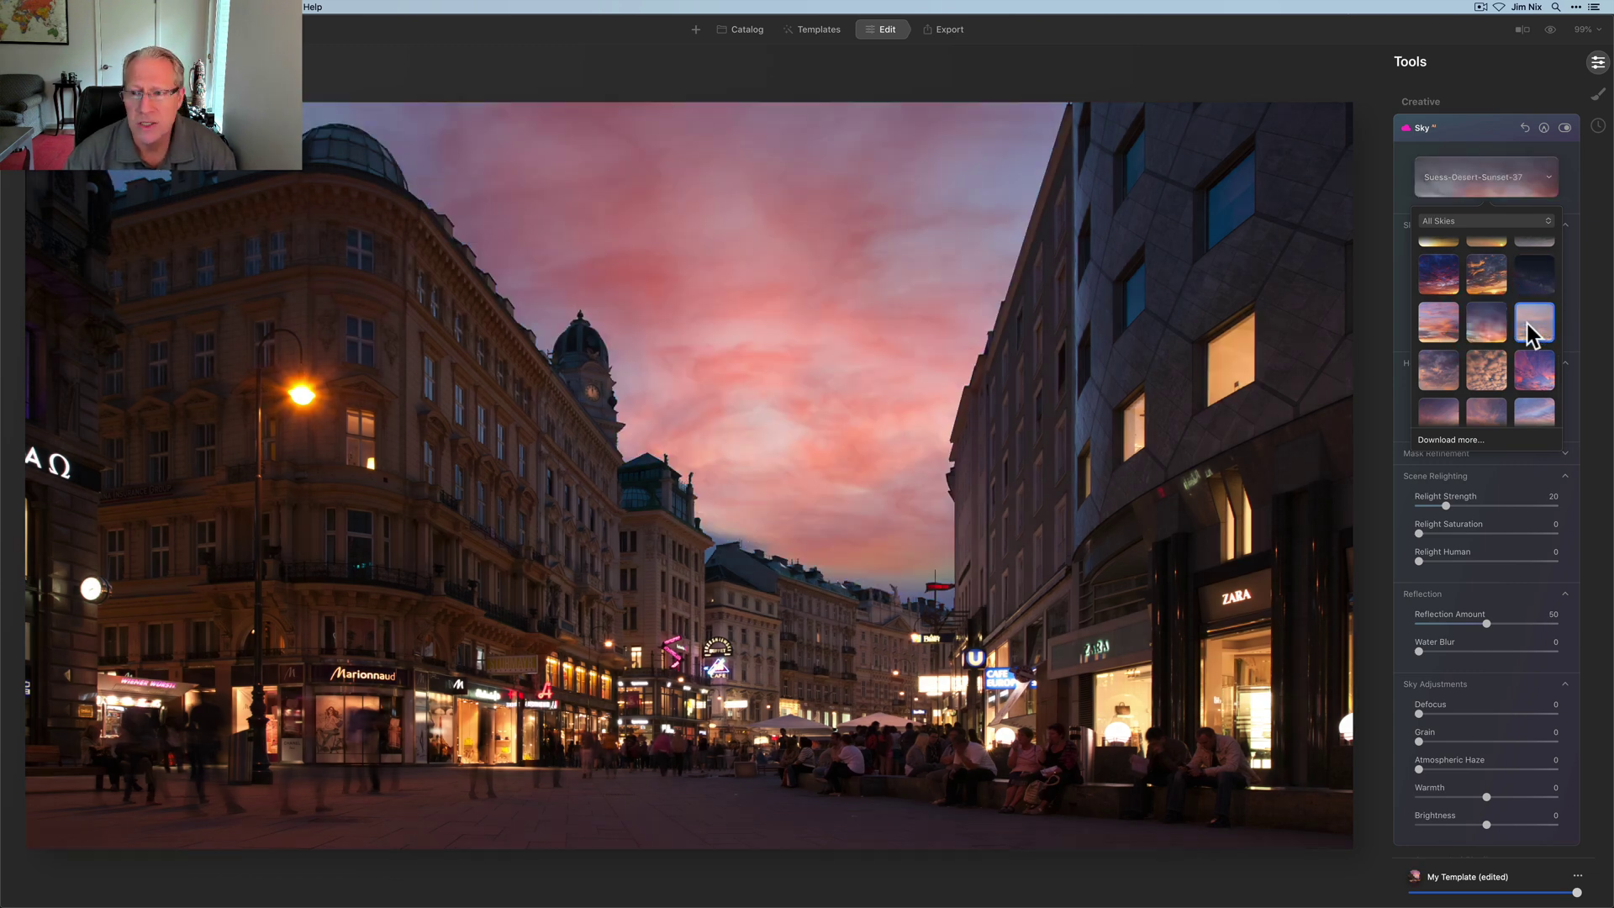
click(1531, 319)
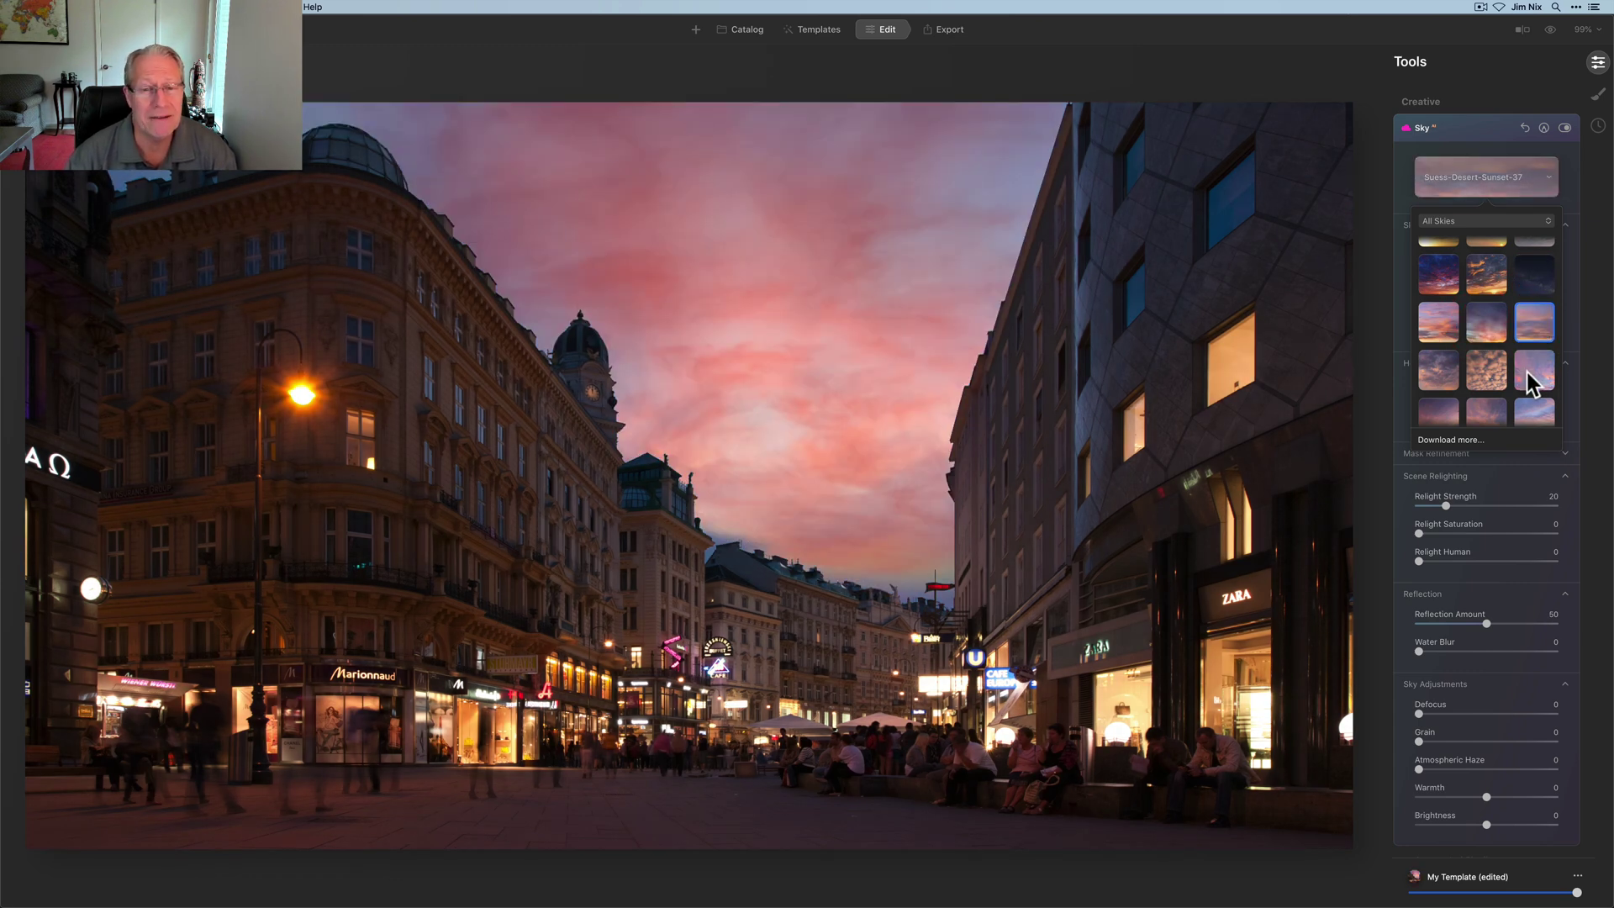
click(1485, 184)
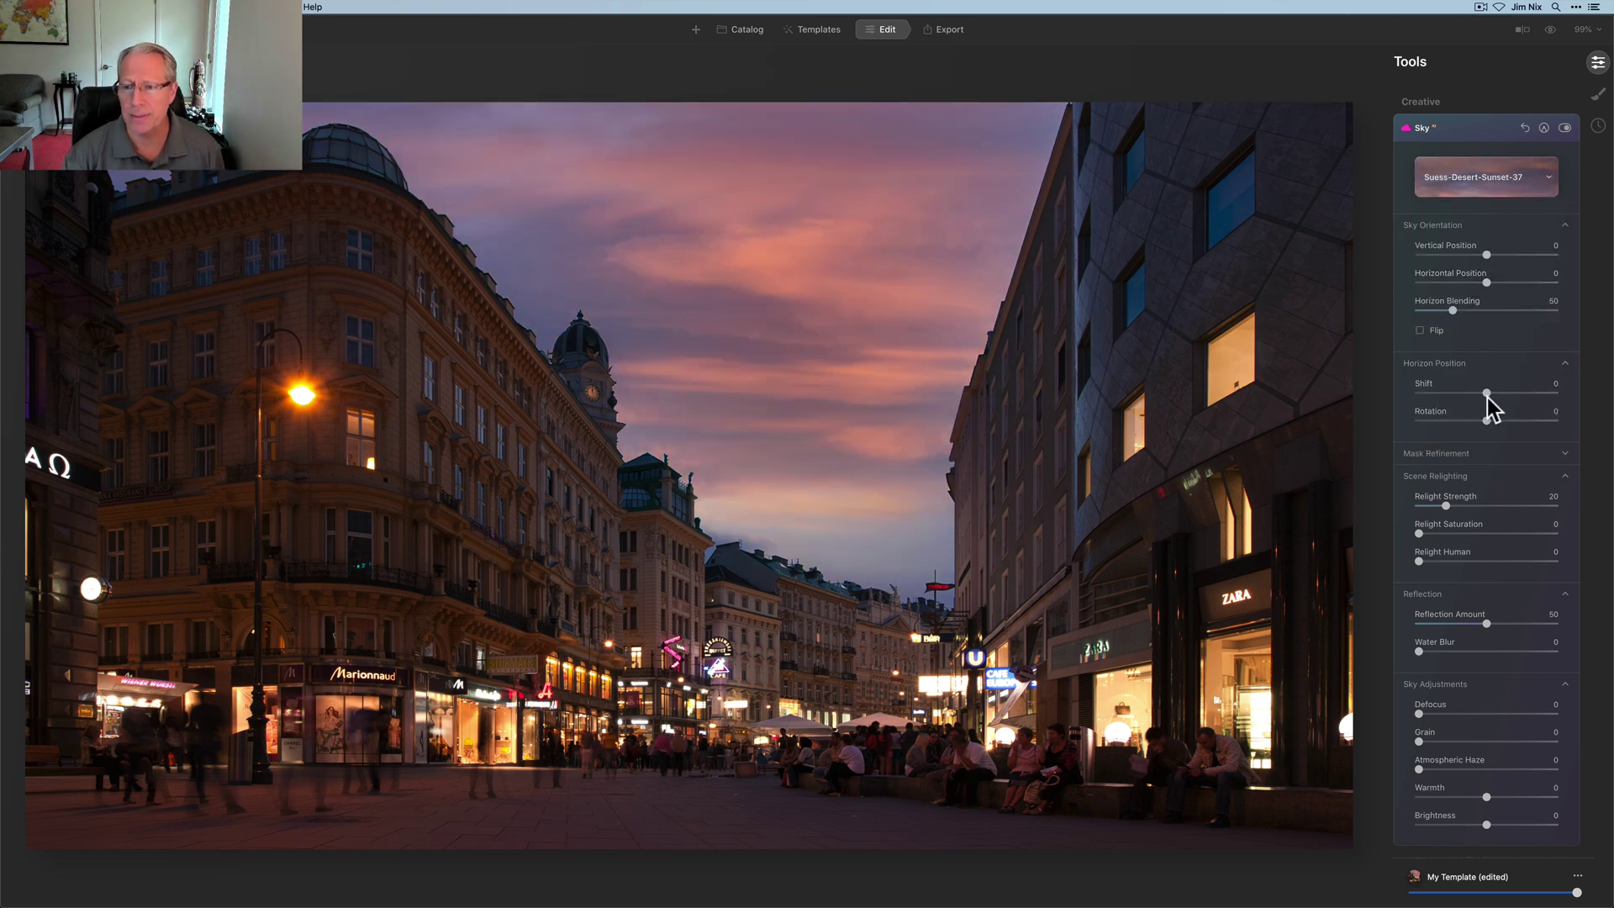
Step: Set the sky Horizon Shift to -34, keep vertical position at 0 and Relight Strength 36
drag(1484, 392, 1463, 394)
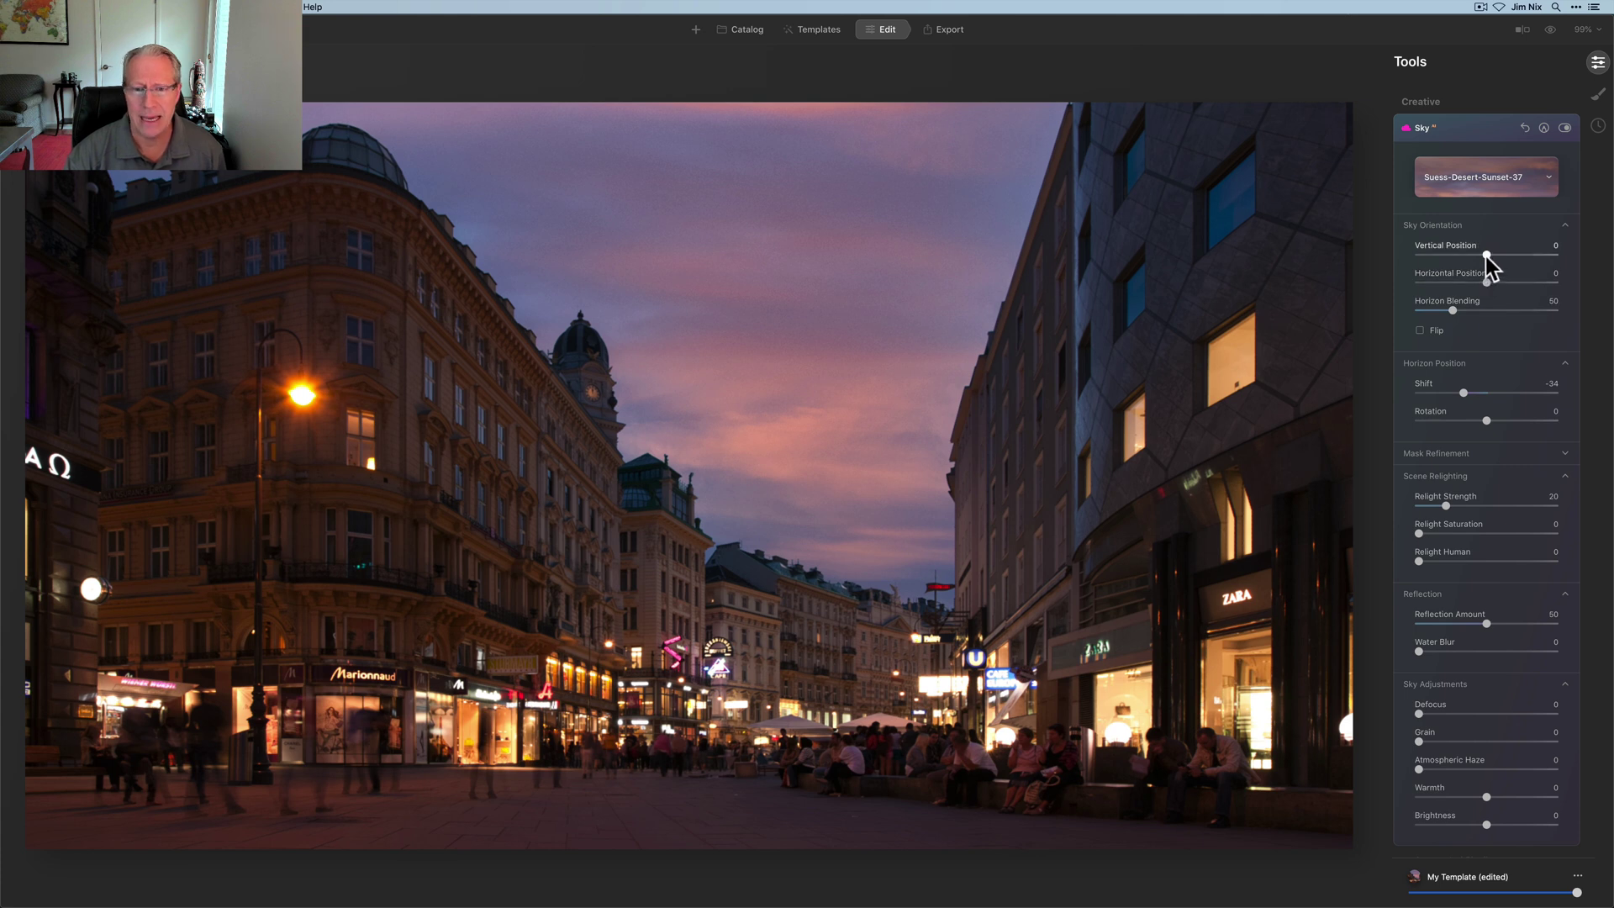
drag(1479, 255, 1483, 256)
double_click(1453, 253)
scroll(1437, 437, down, 2)
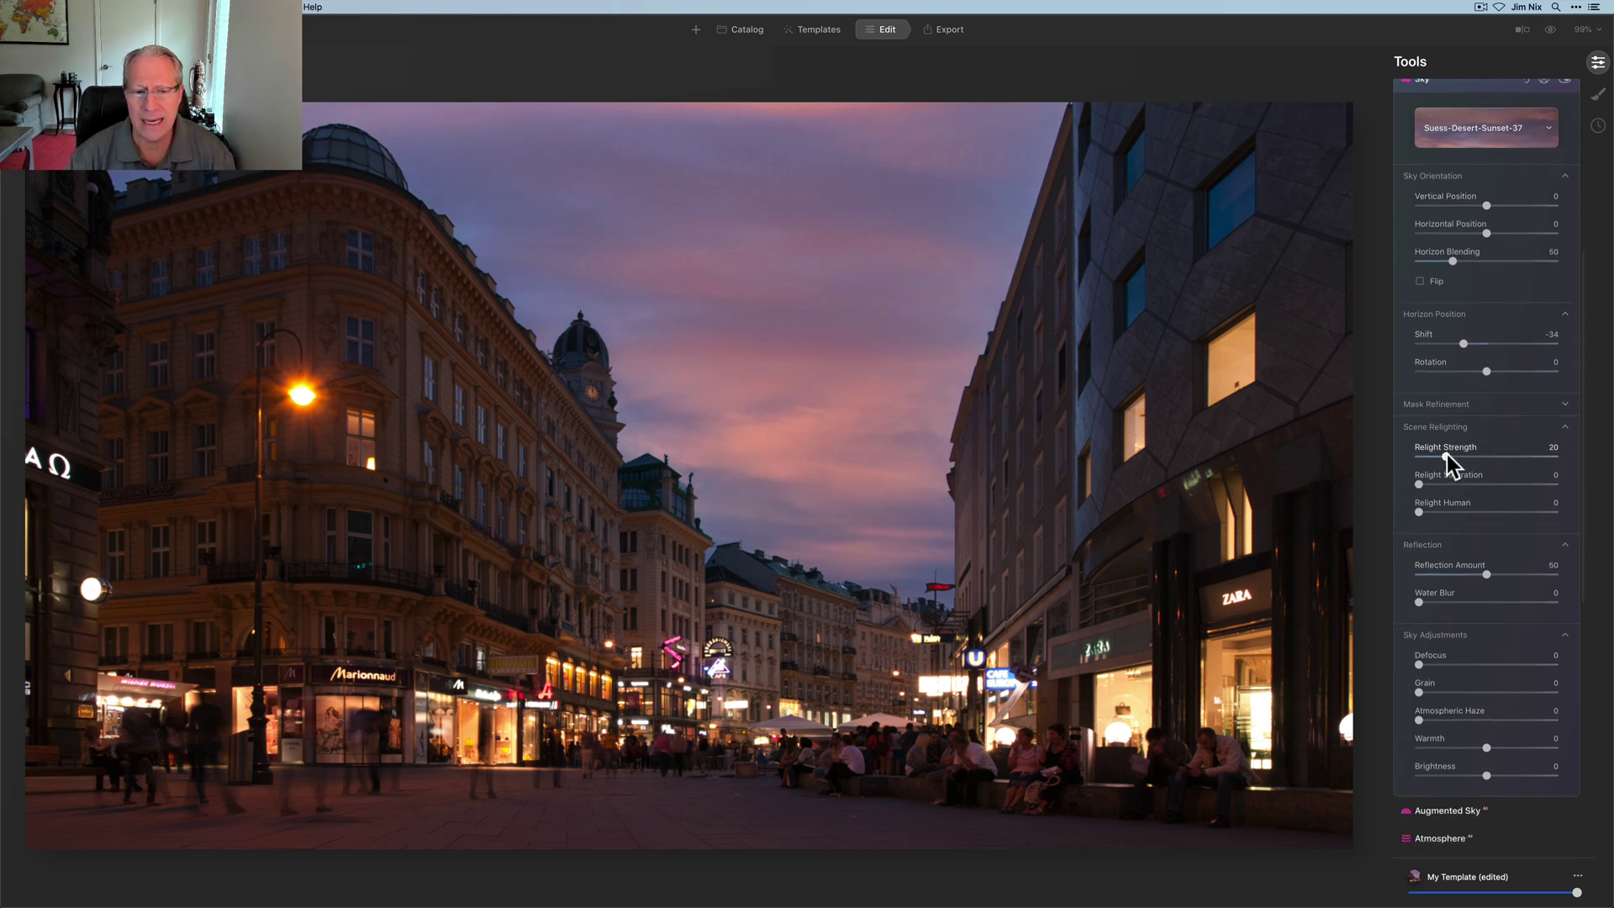
drag(1446, 454, 1465, 449)
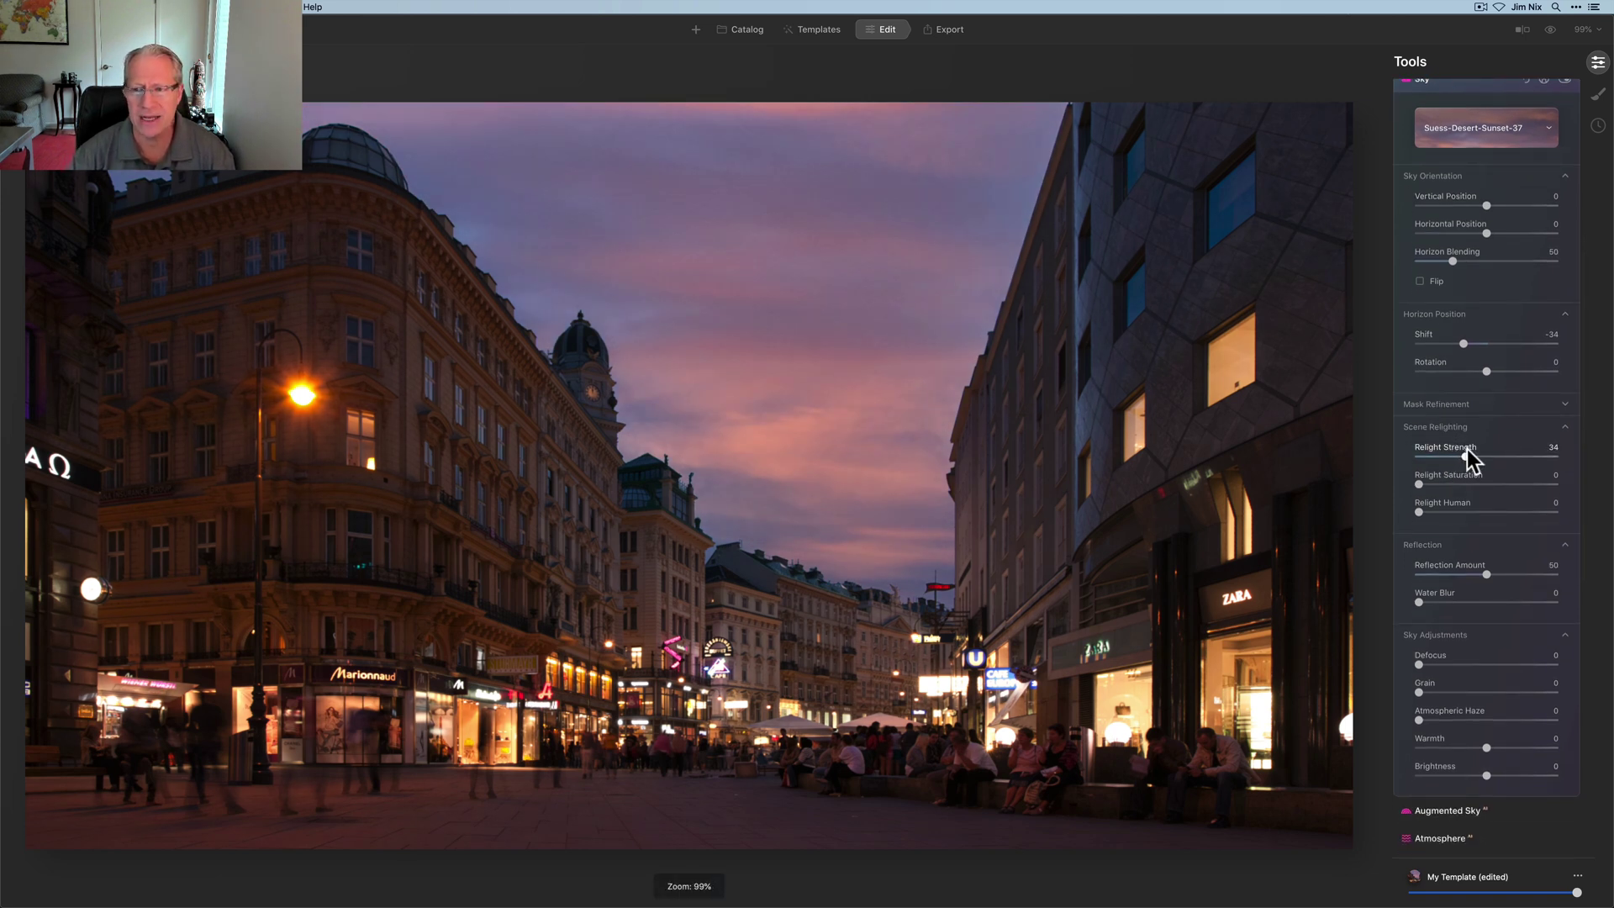
drag(1470, 449, 1471, 449)
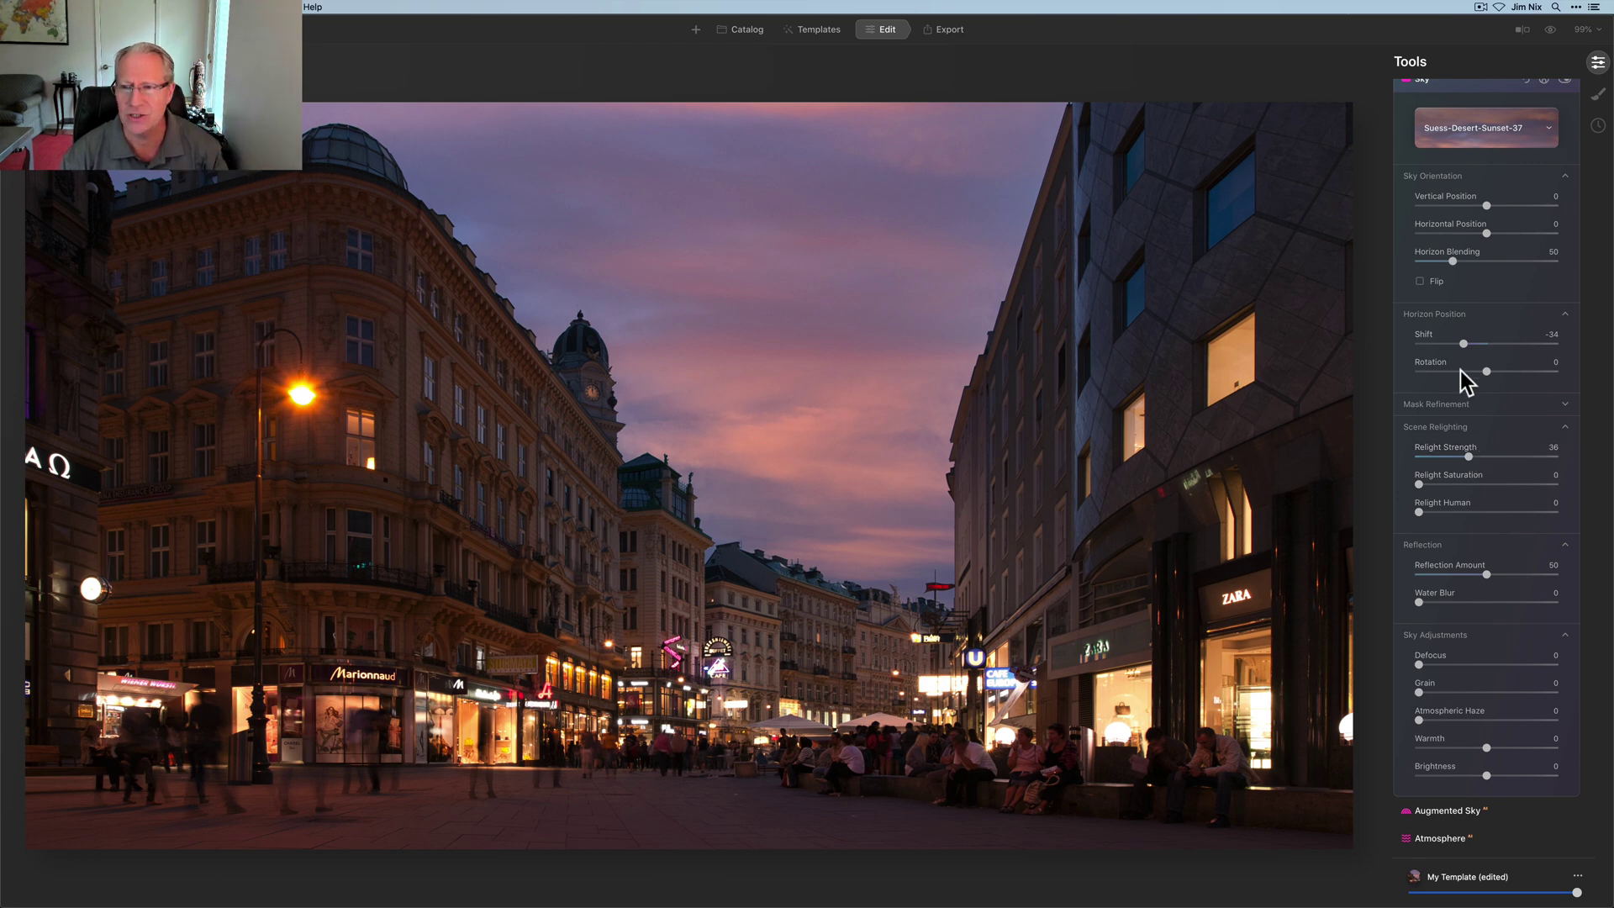
Step: Compare the photo without the sky replacement, then soften the sky with Defocus 7
scroll(1471, 254, up, 2)
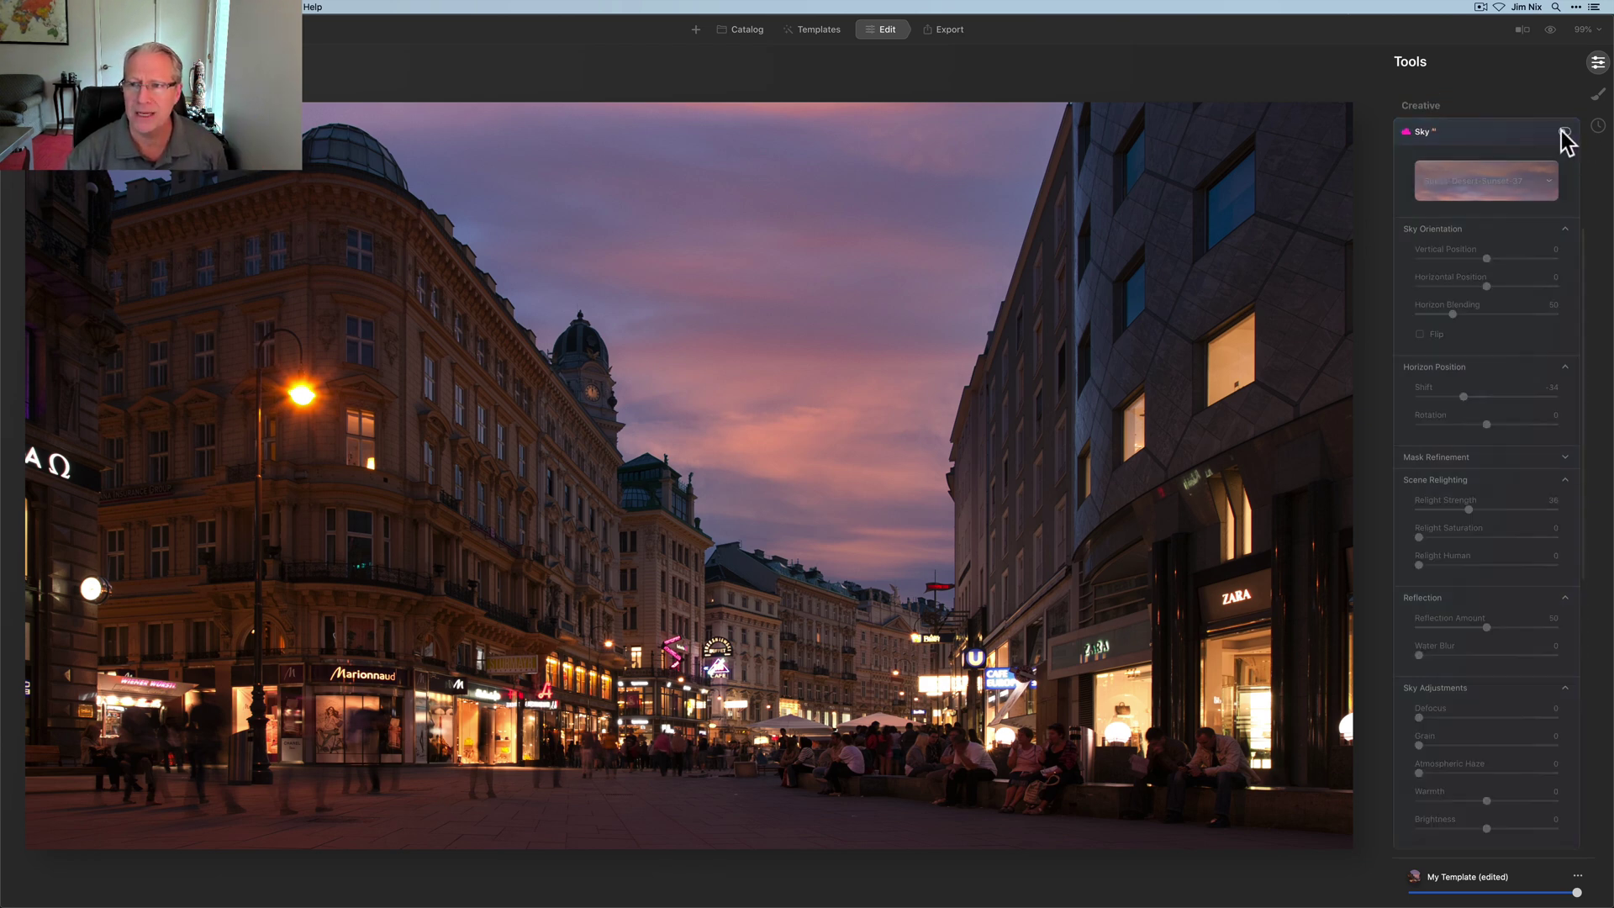
click(1565, 133)
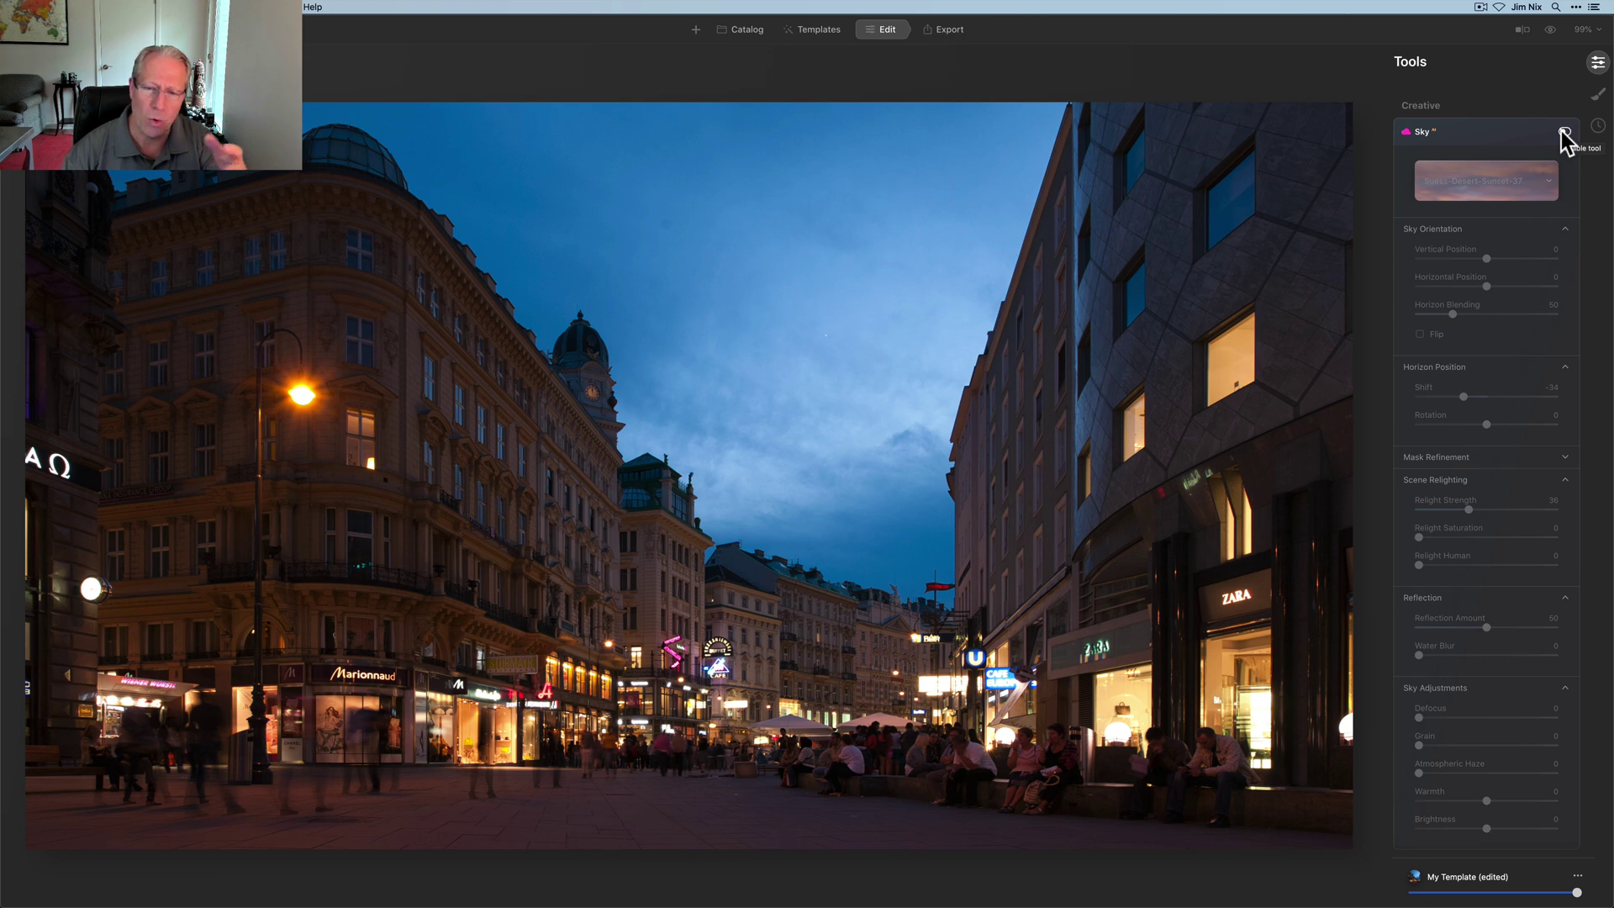
click(1565, 133)
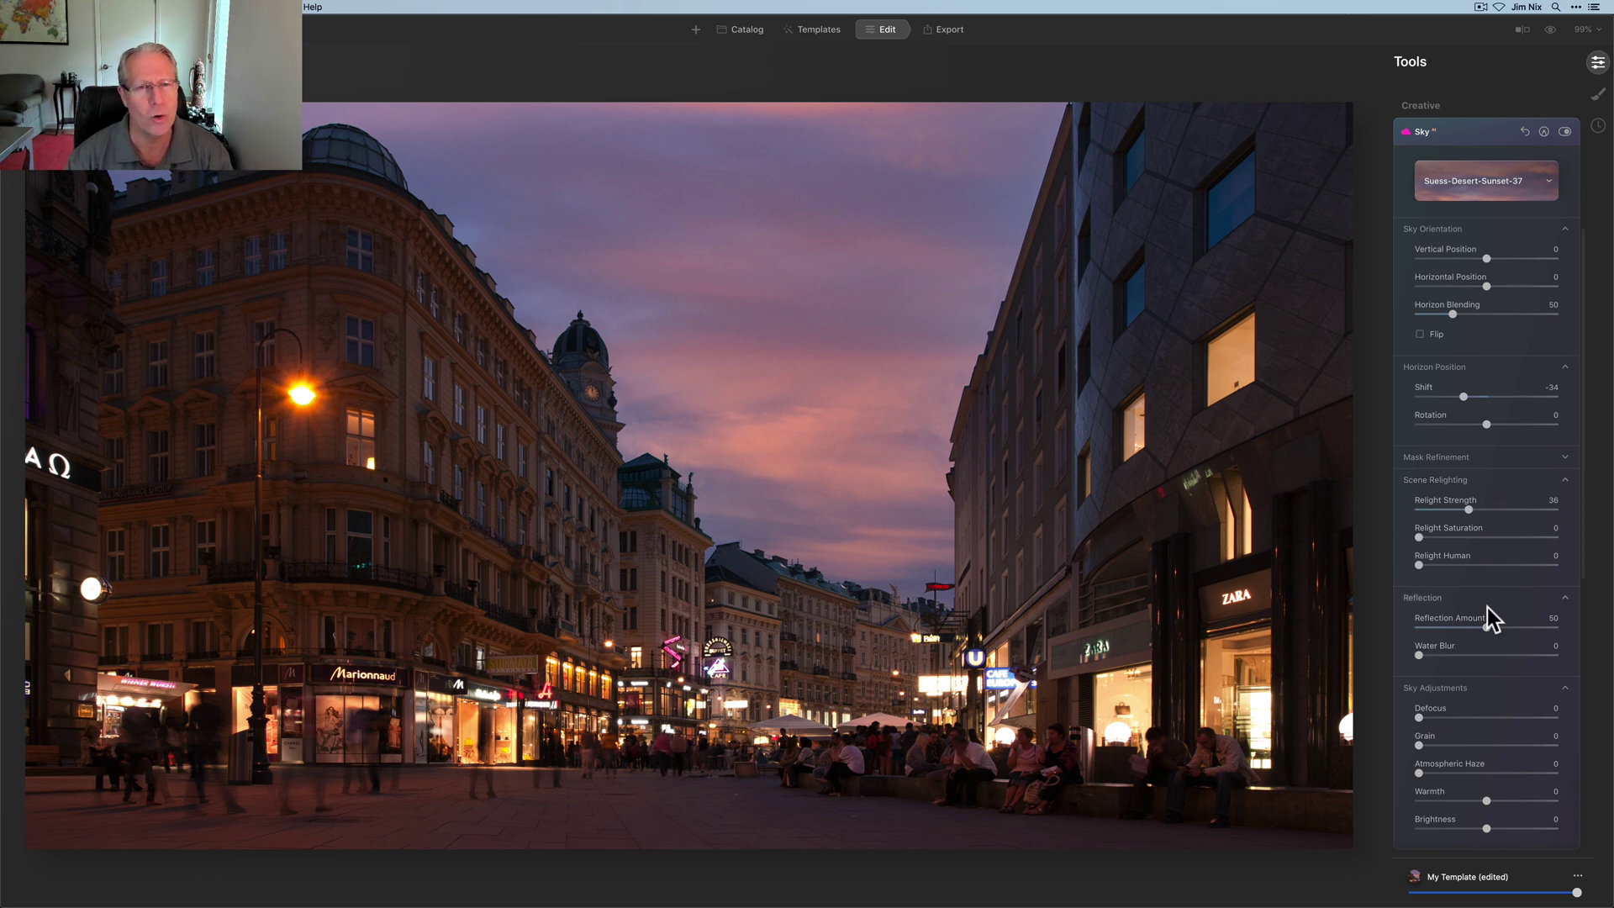
scroll(1486, 607, down, 1)
click(1439, 588)
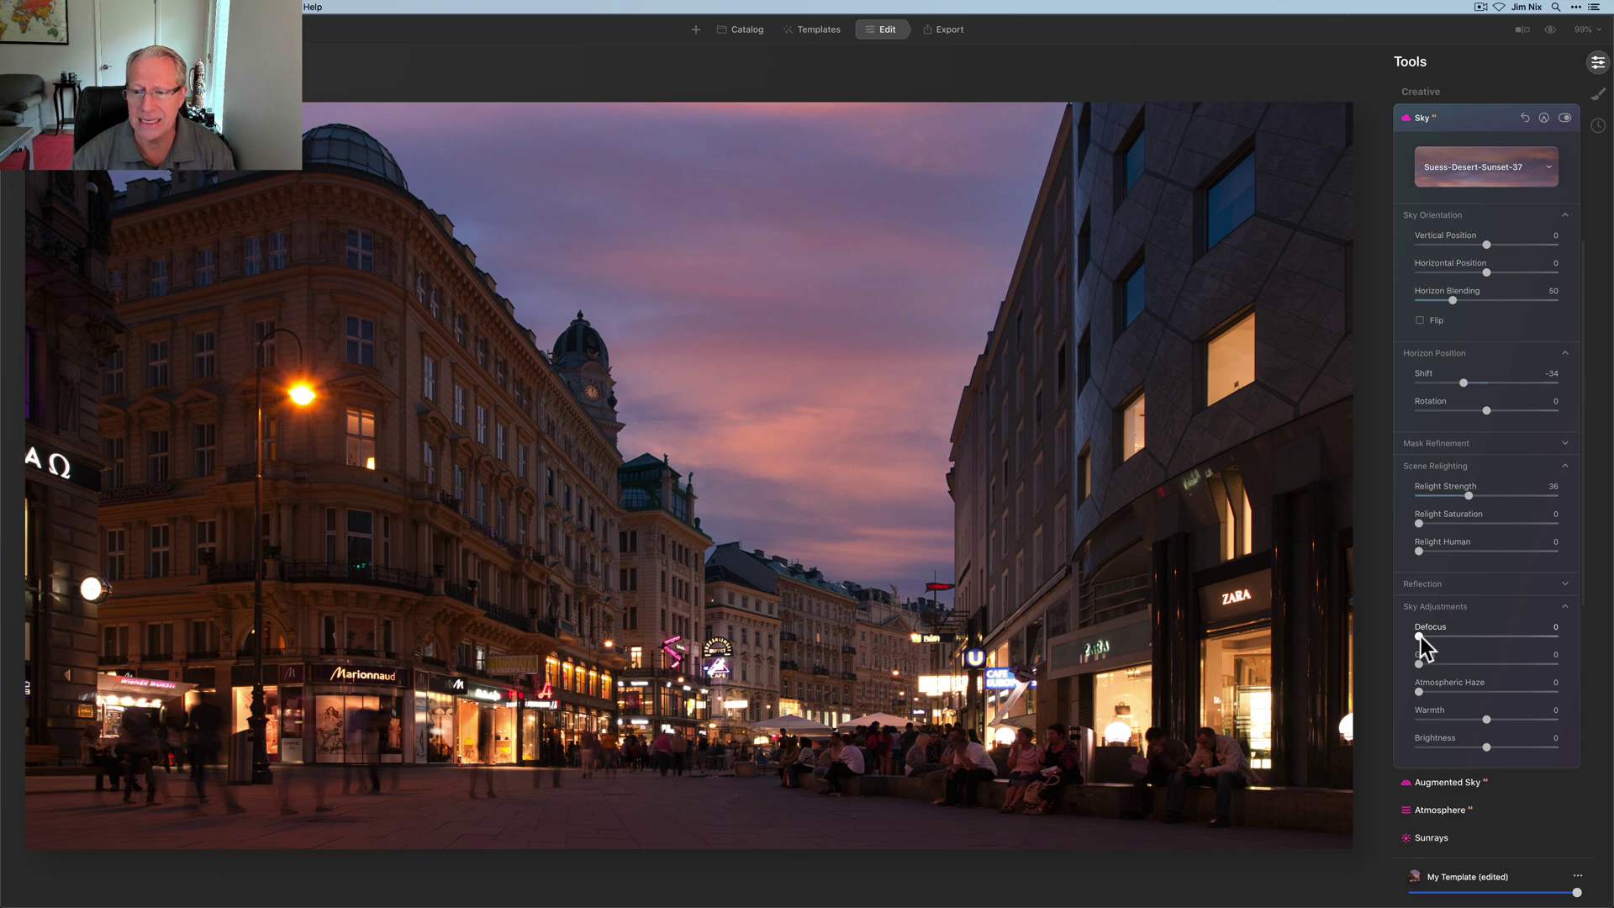
drag(1420, 636, 1425, 636)
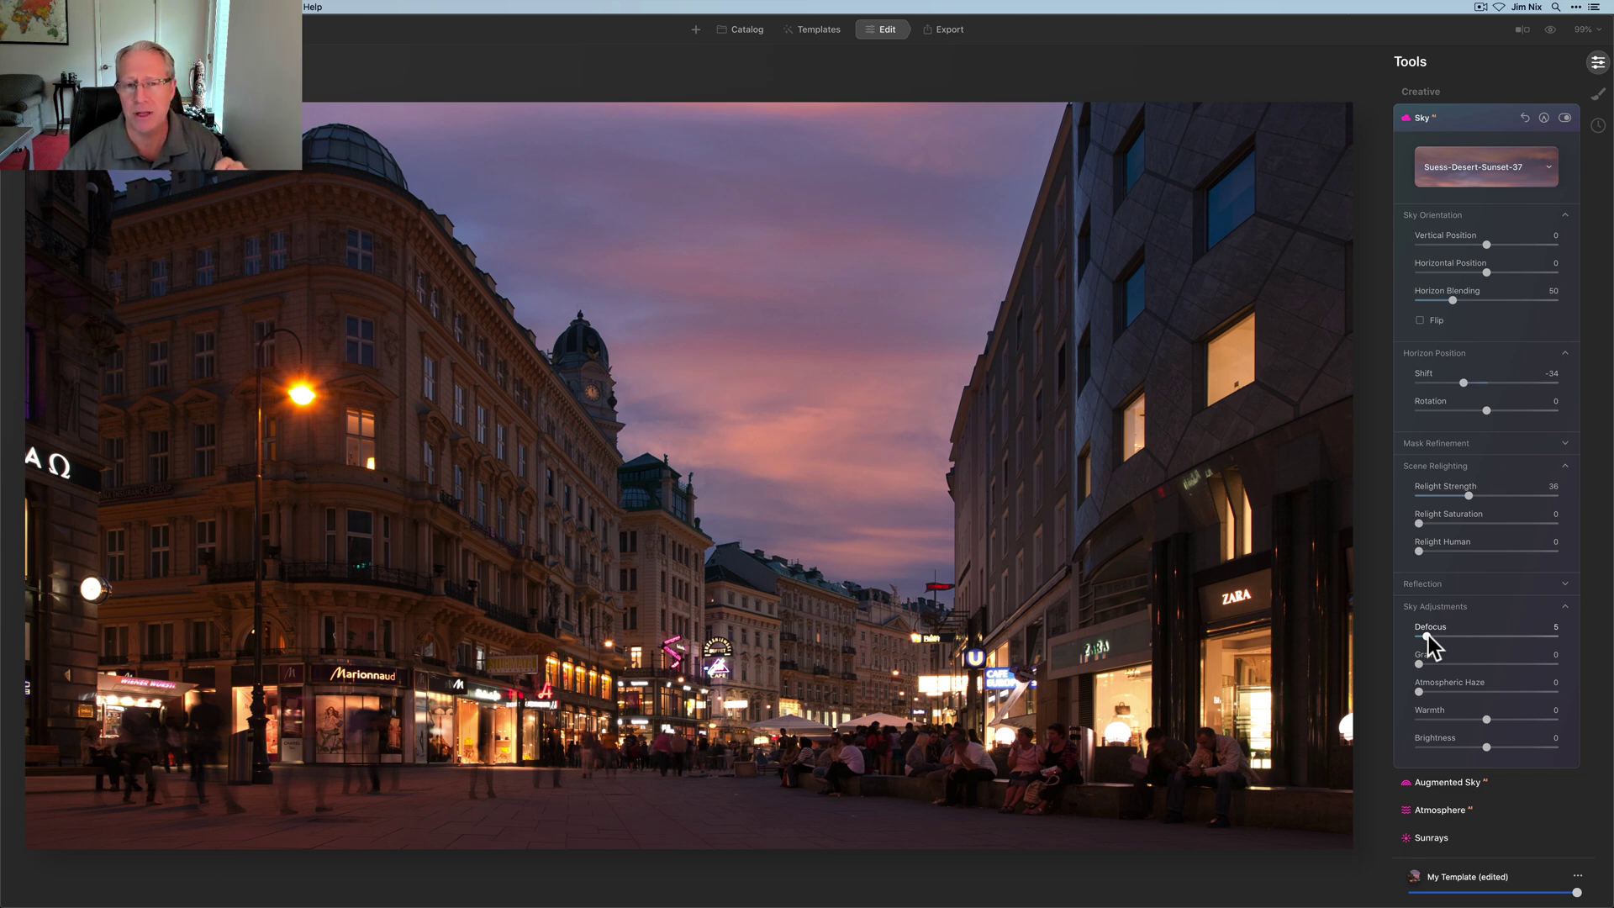
drag(1430, 635, 1430, 635)
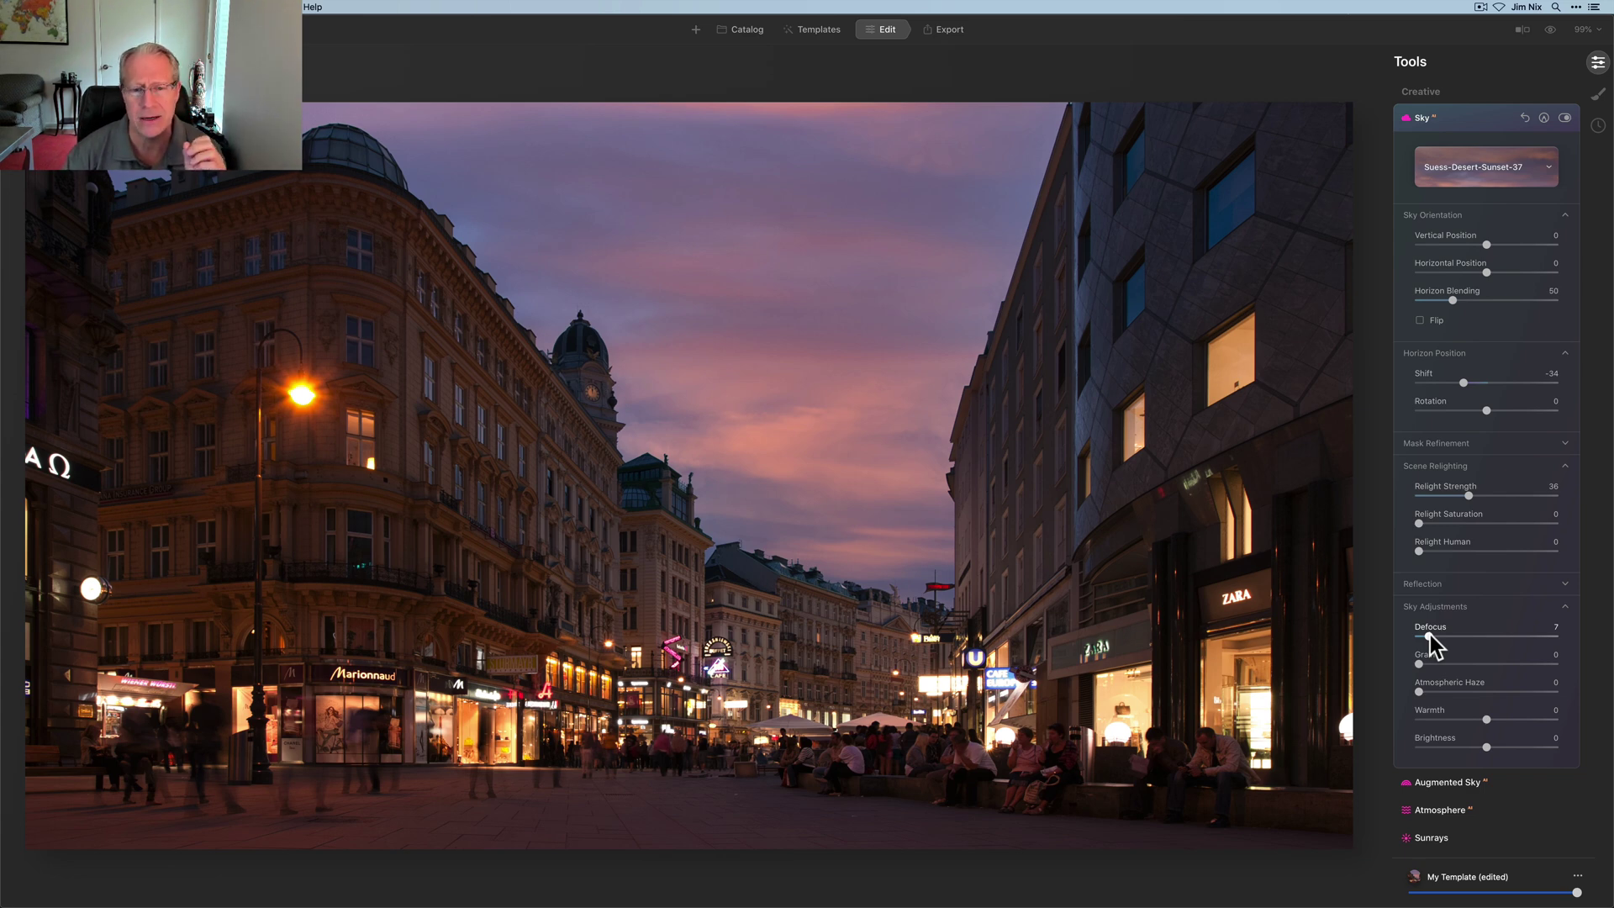
Step: Check against the original, then set Light Smart Contrast 15, Highlights -13 and Shadows 15
click(1551, 30)
click(1551, 31)
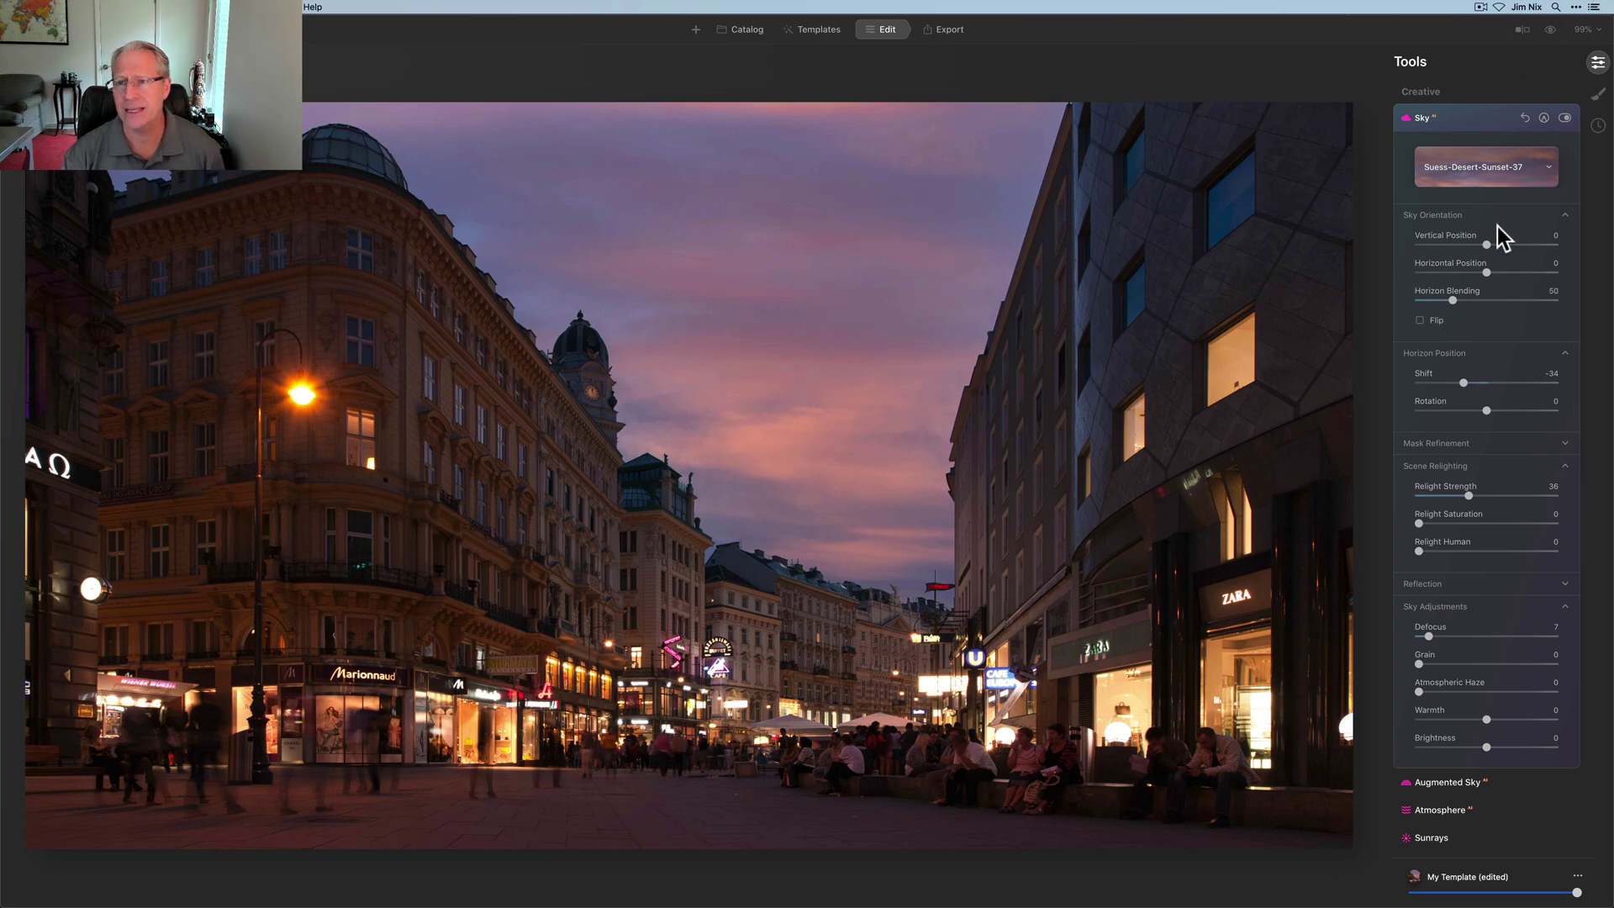
click(1454, 118)
scroll(1453, 283, up, 5)
click(1442, 205)
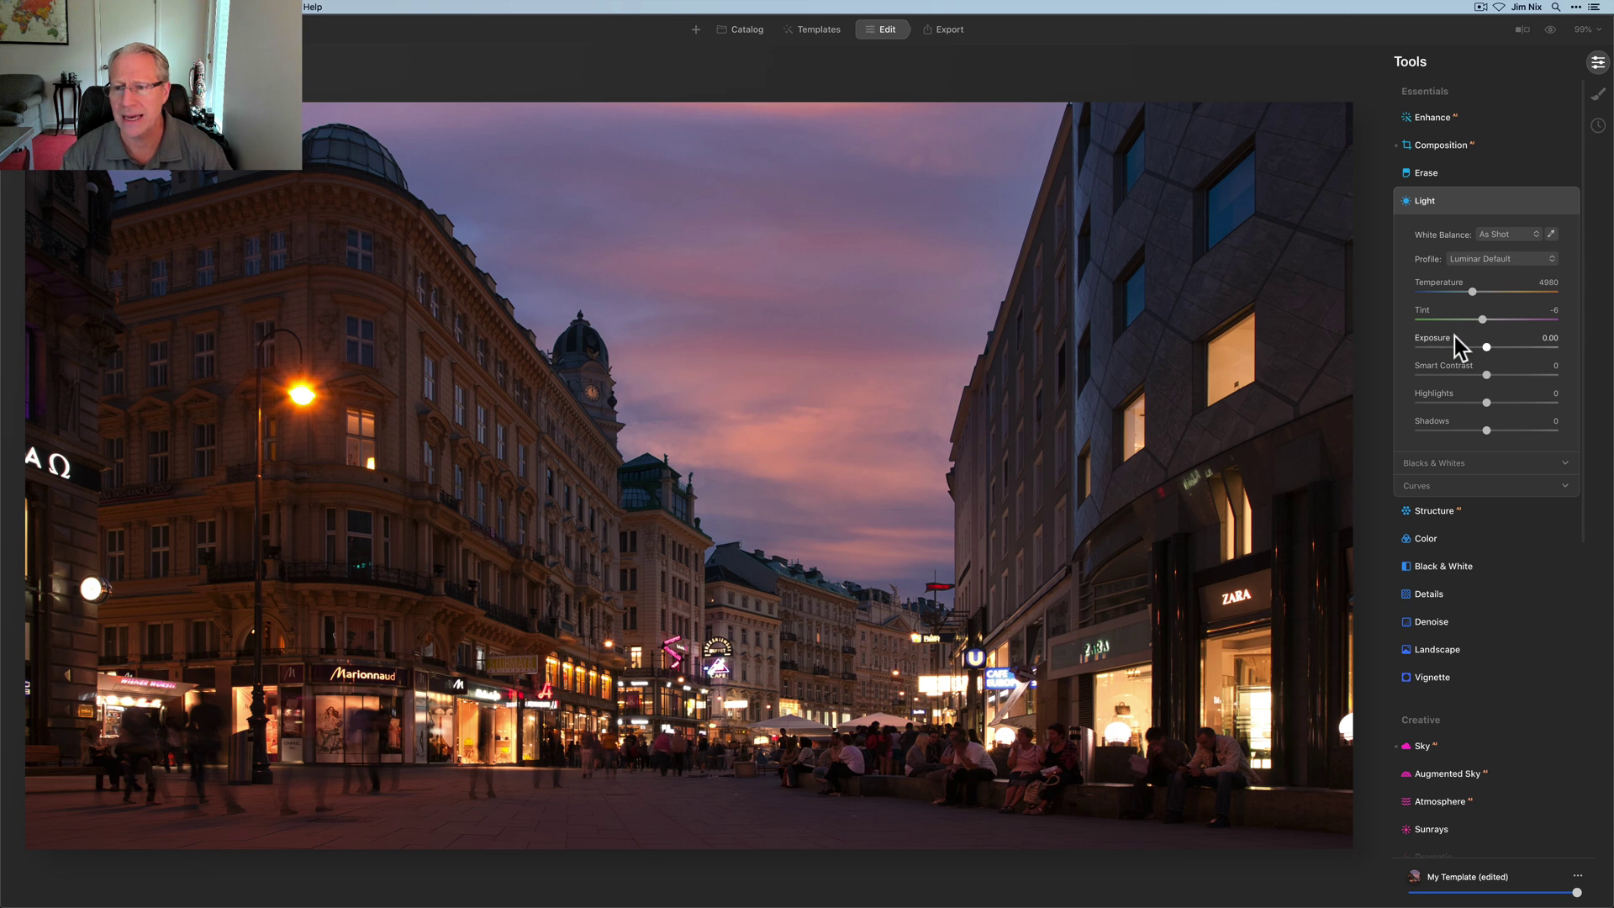
drag(1484, 376, 1489, 378)
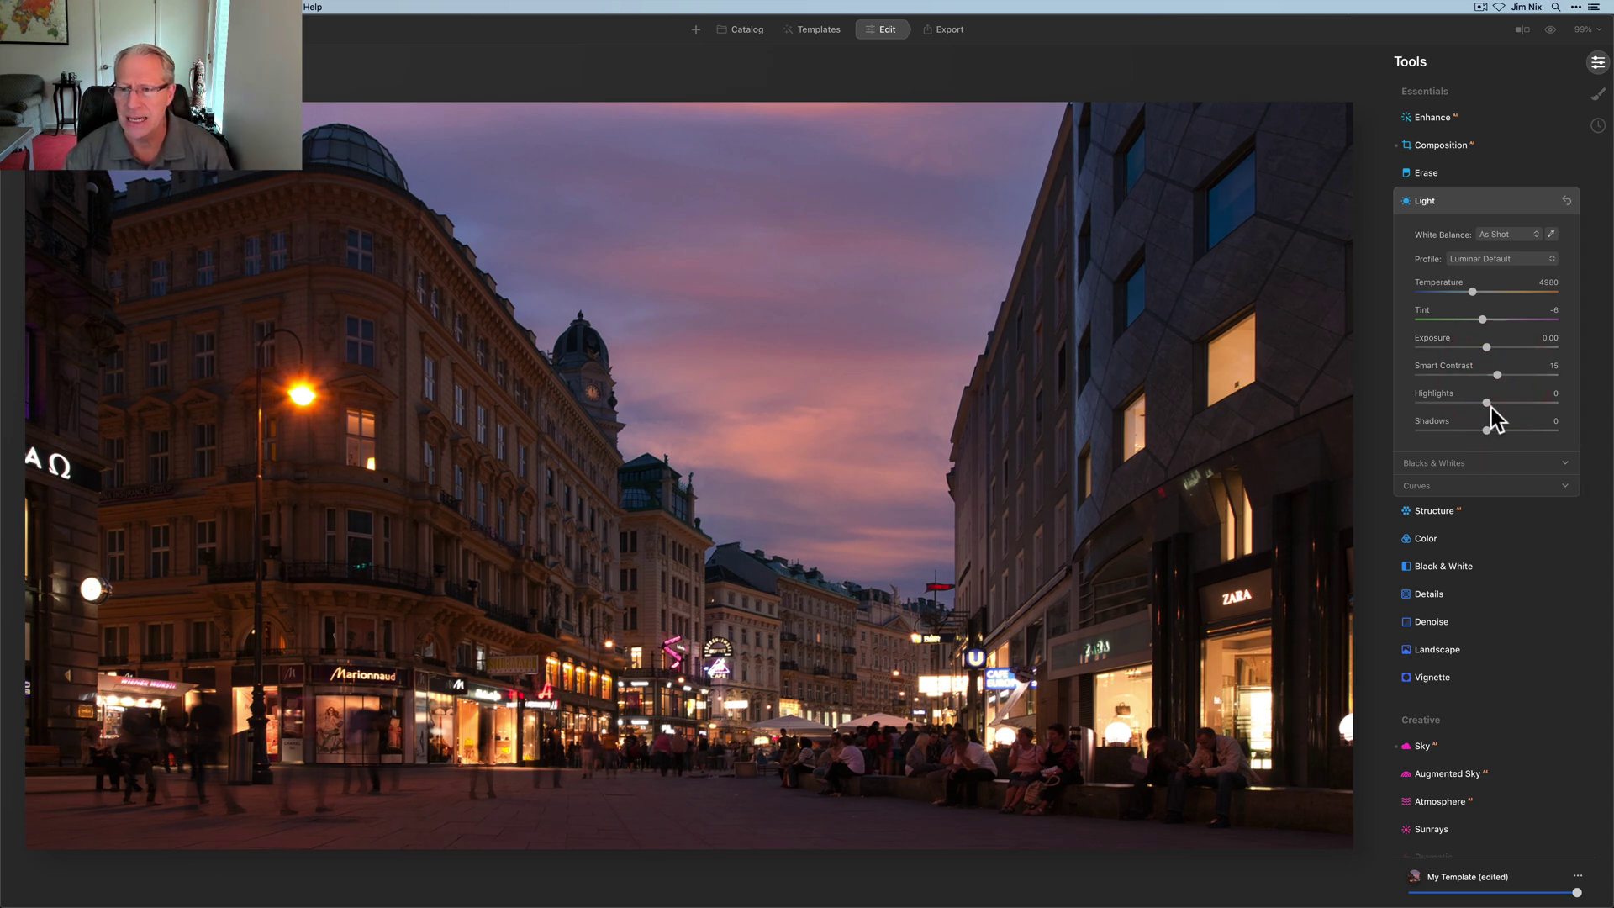
drag(1490, 406, 1501, 432)
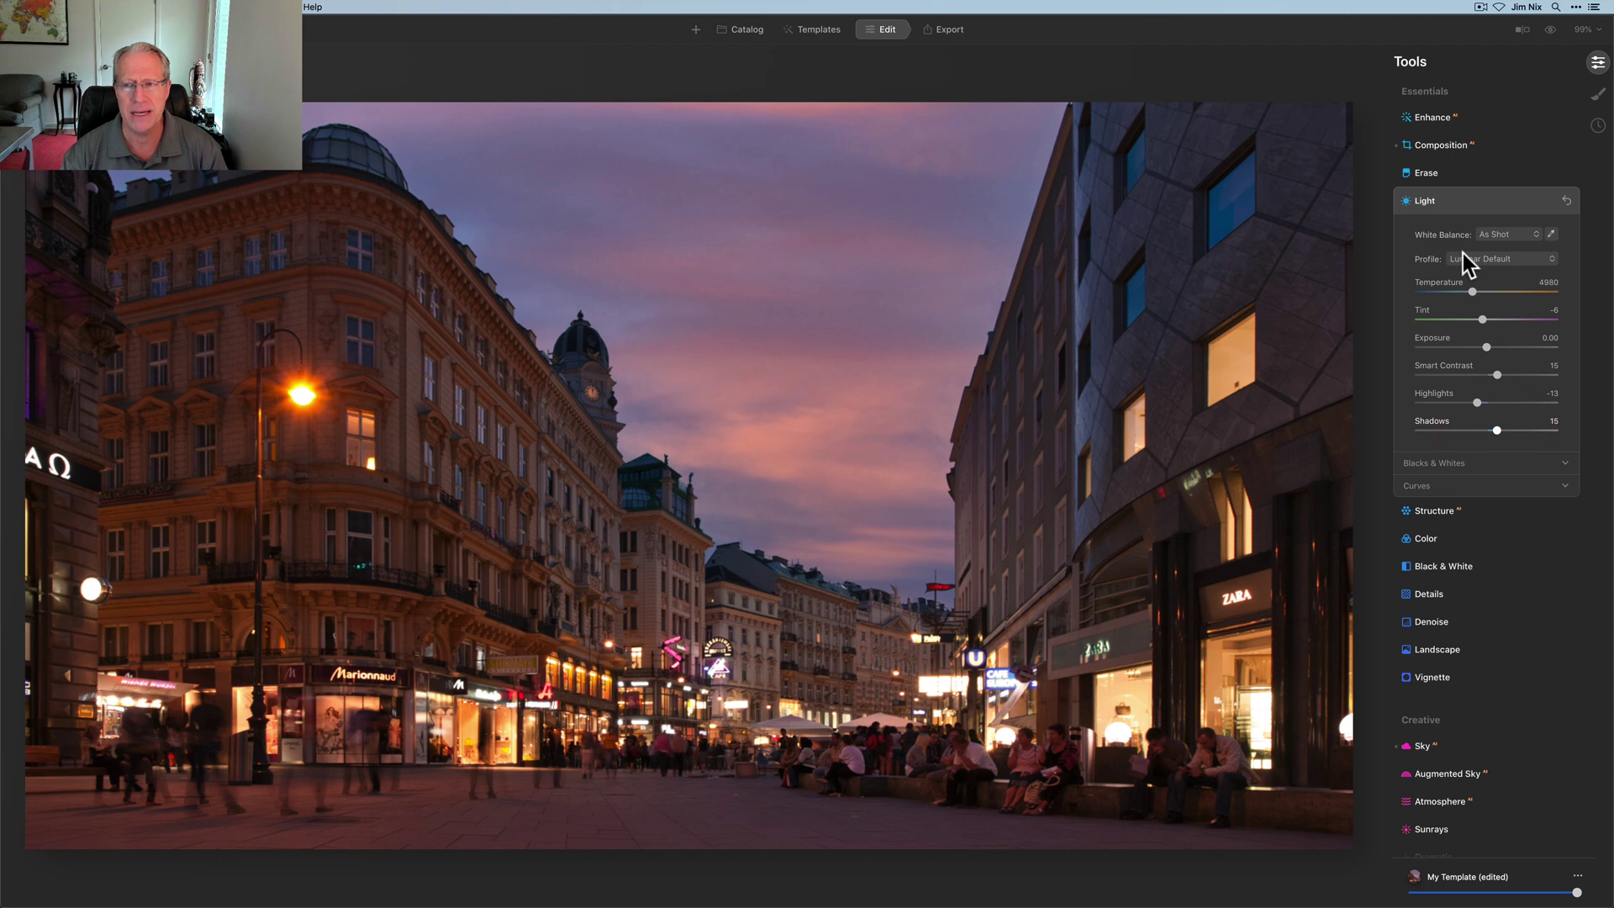
Step: Raise Enhance Accent to 43, cool Temperature to about 4166 and set Sky Enhancer to 34
click(1433, 117)
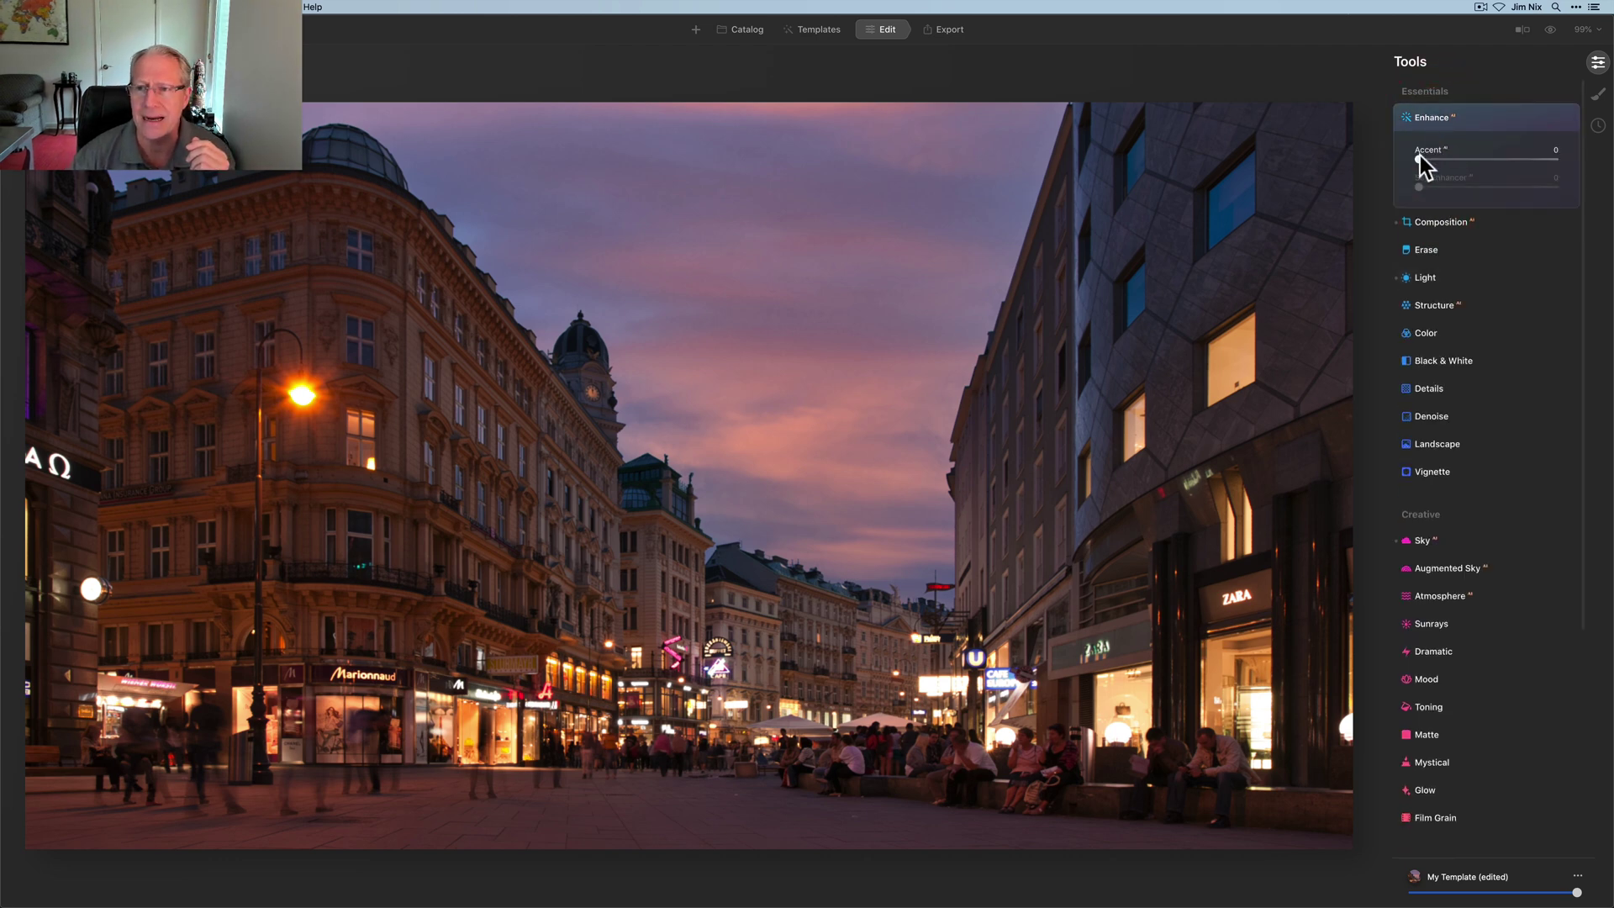
drag(1456, 157, 1484, 153)
click(1427, 286)
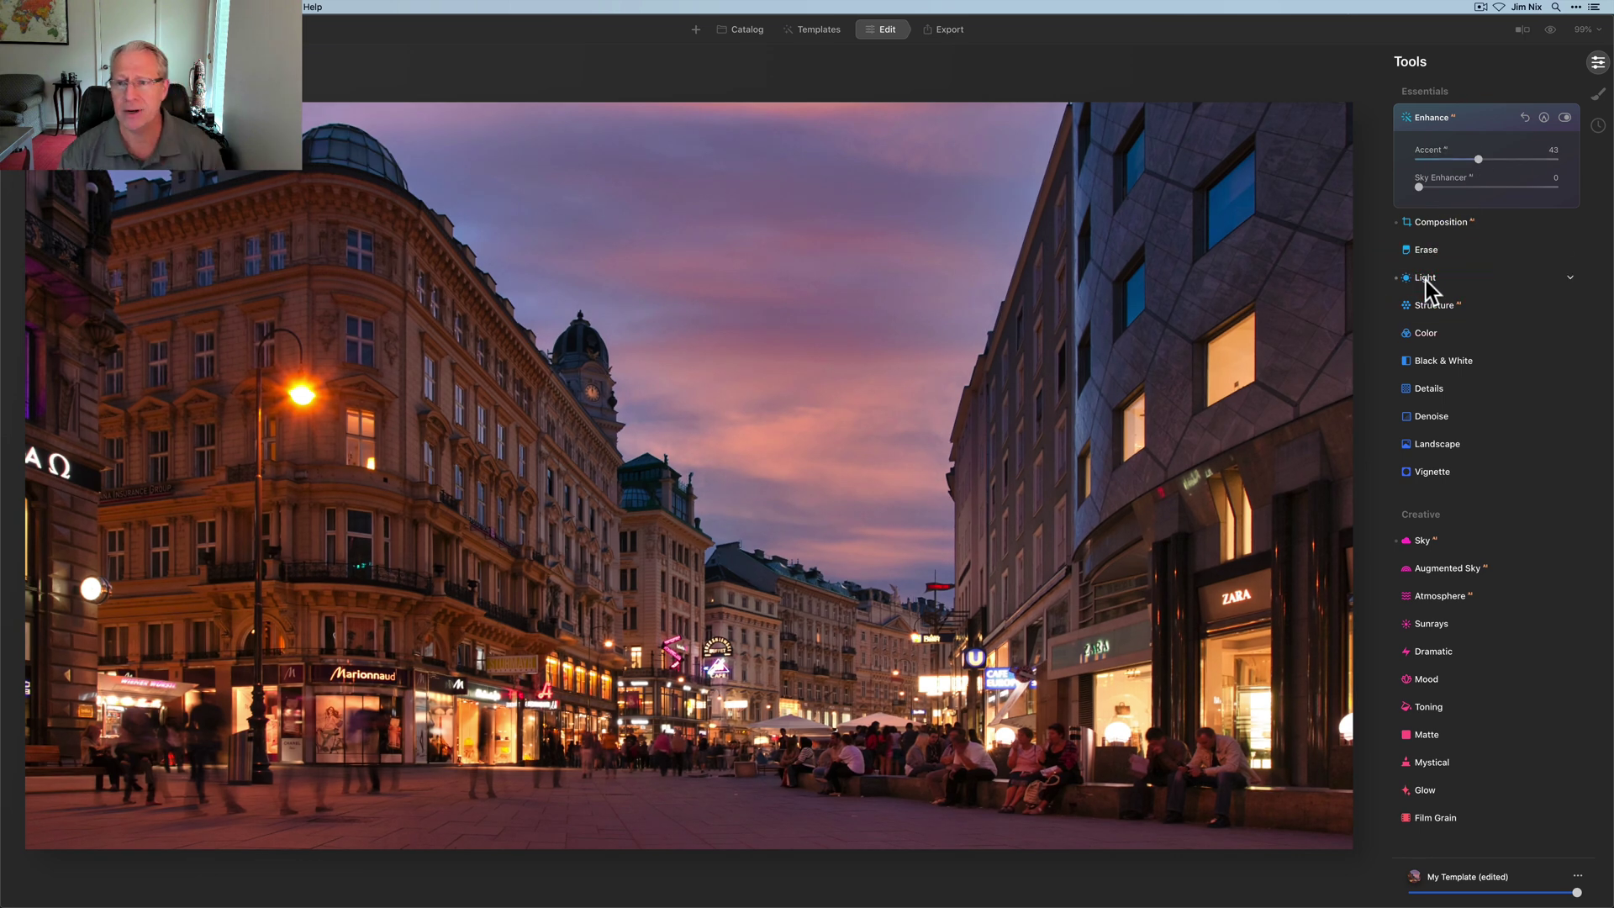
drag(1470, 288, 1461, 290)
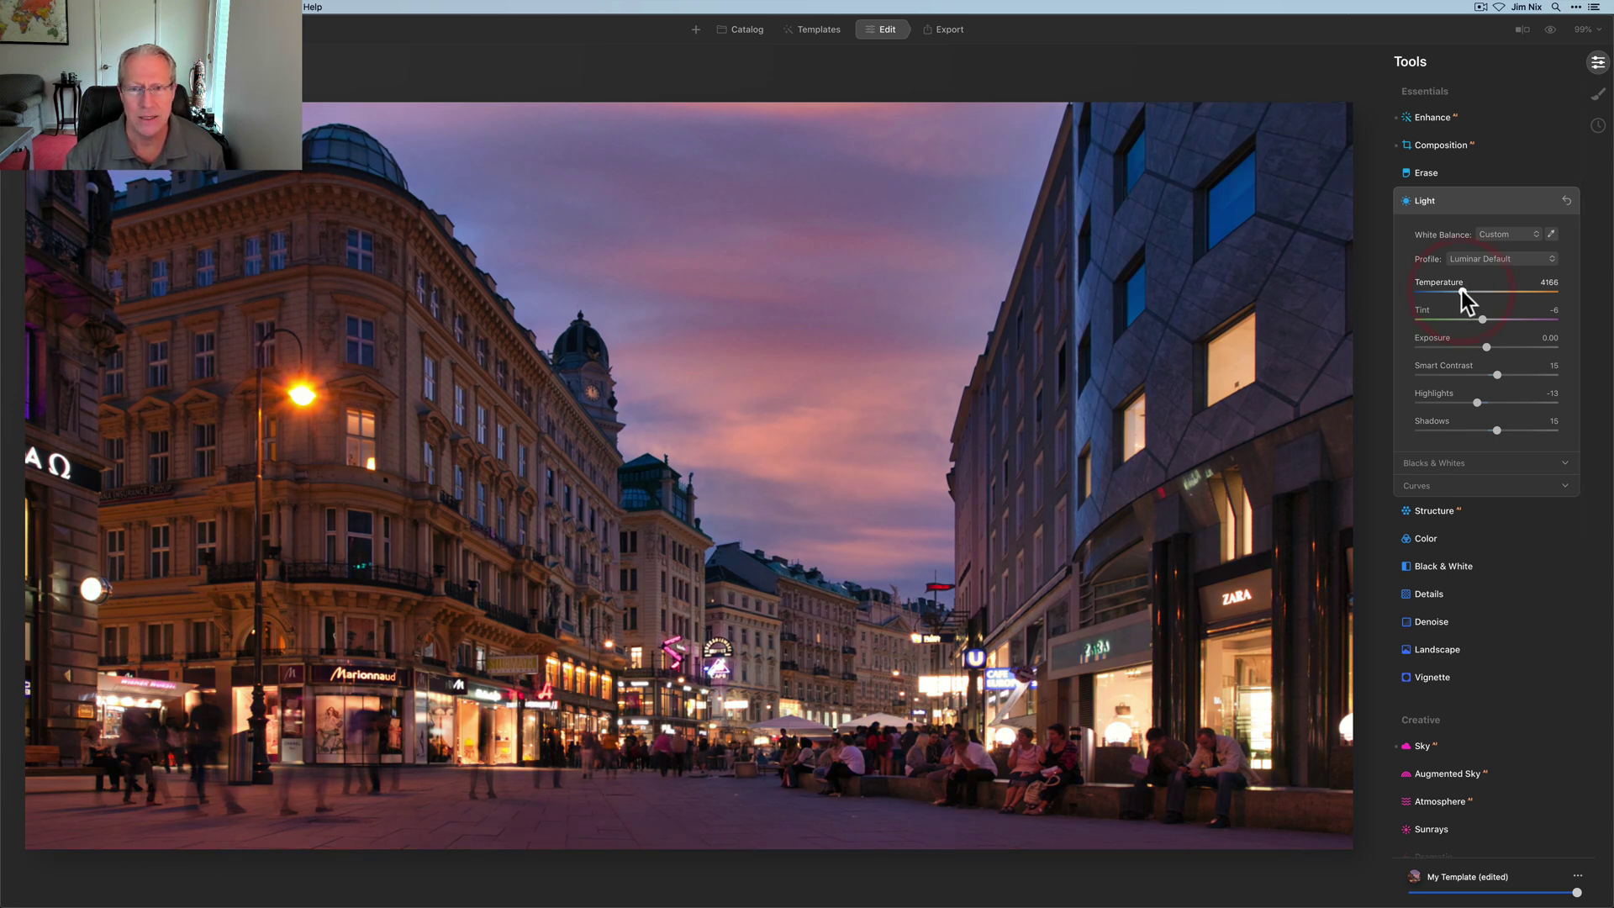
click(1463, 118)
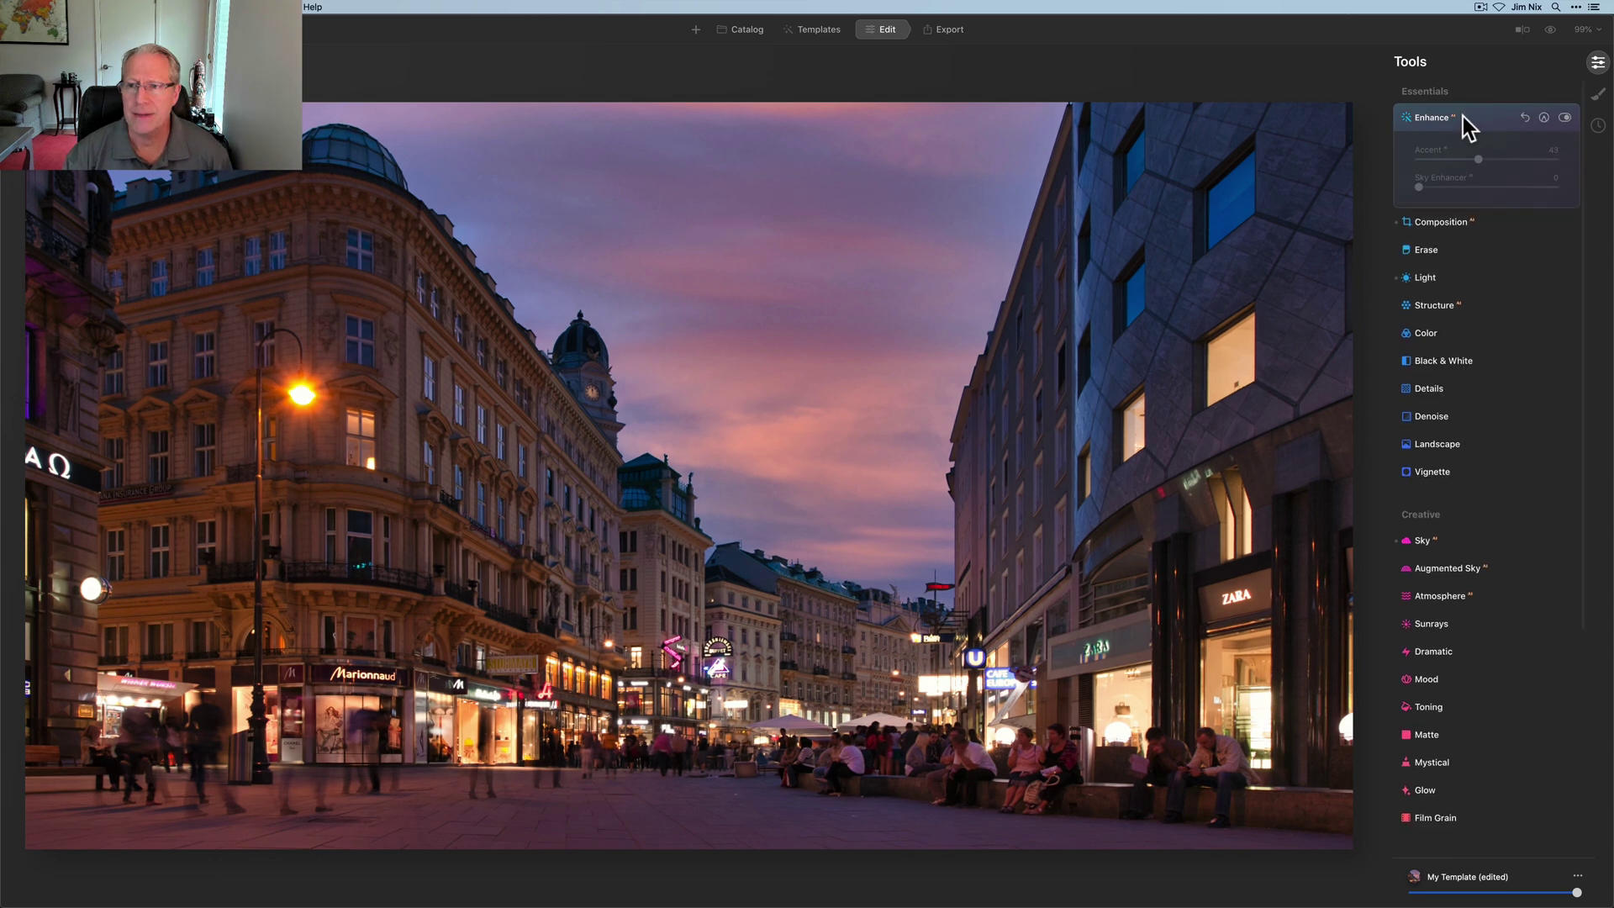
drag(1420, 188, 1450, 185)
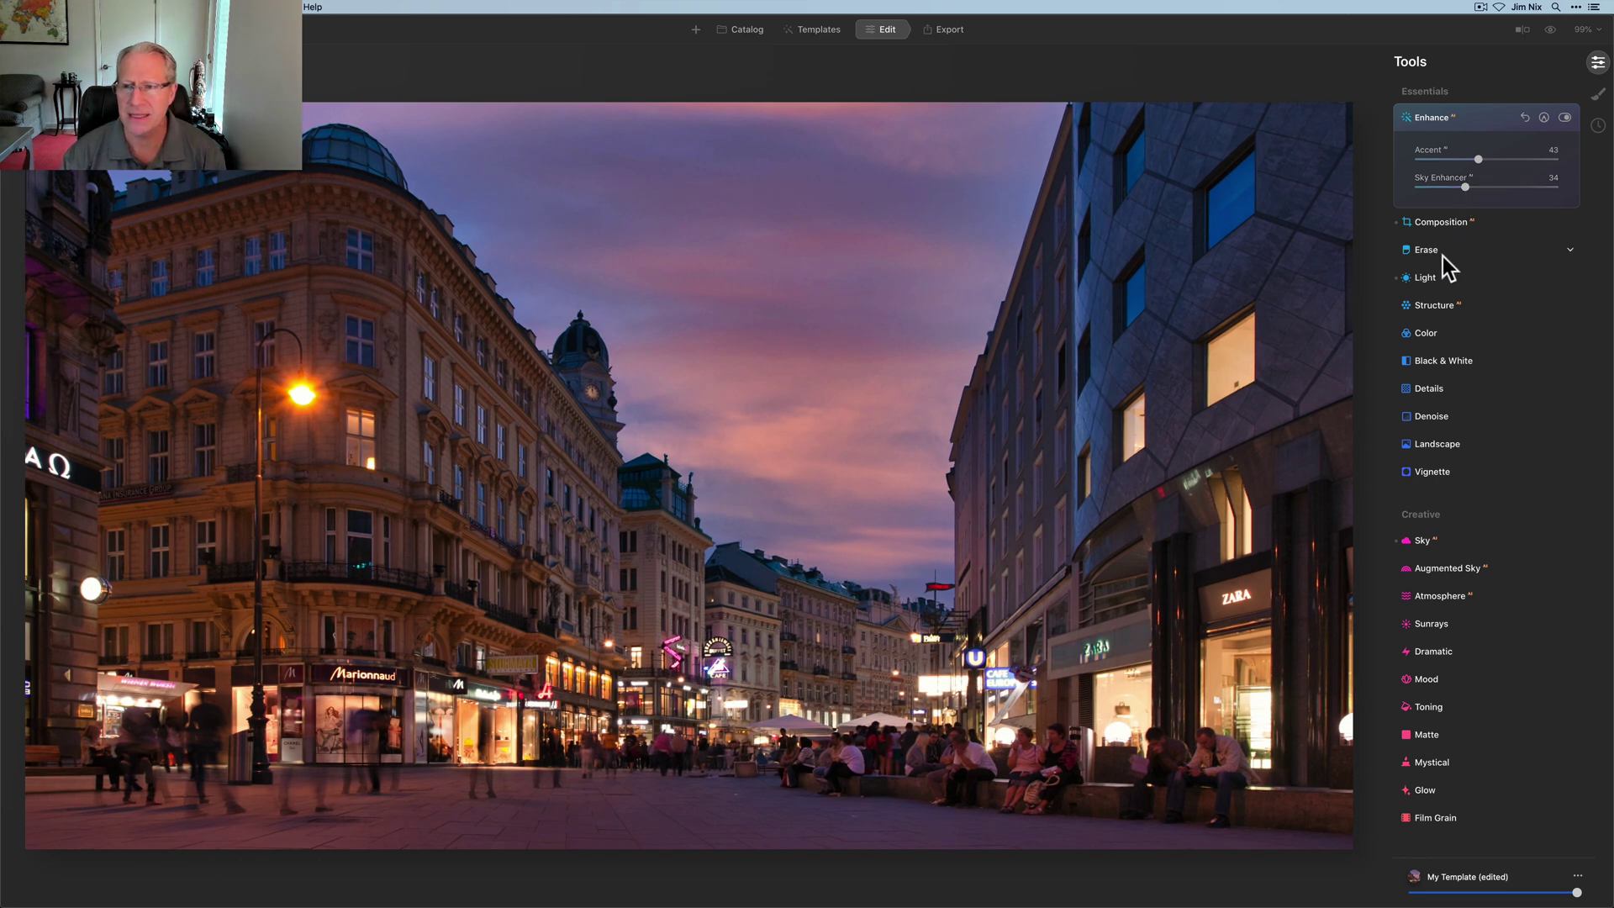
click(1444, 304)
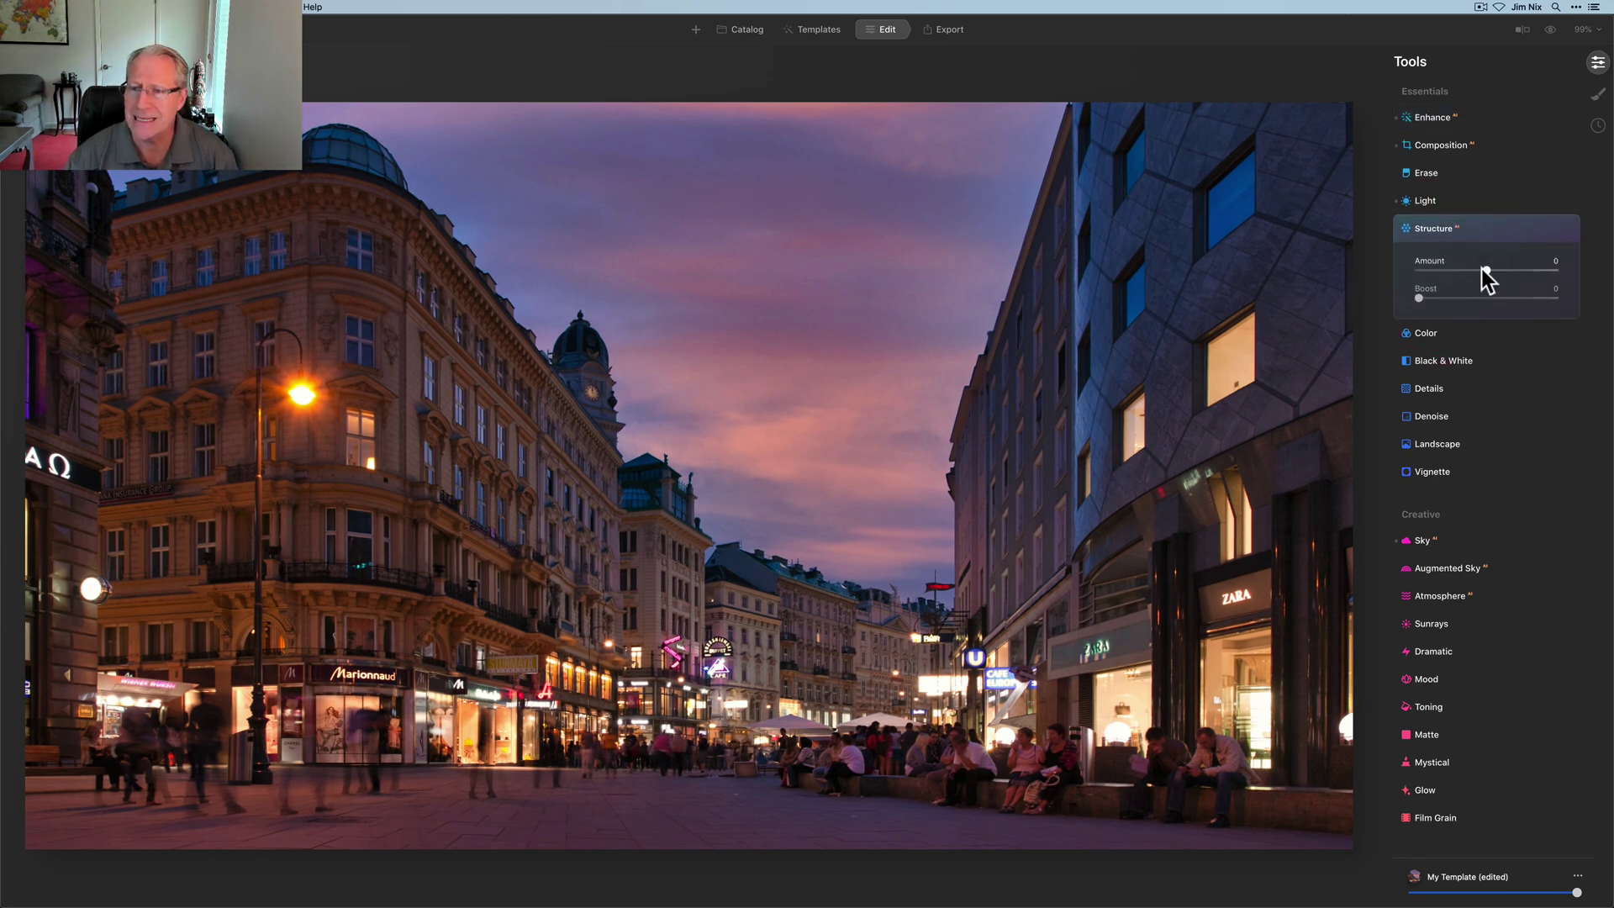
Step: Add Structure and erase its mask over the sky with an enlarged brush
drag(1486, 272, 1519, 272)
click(1544, 228)
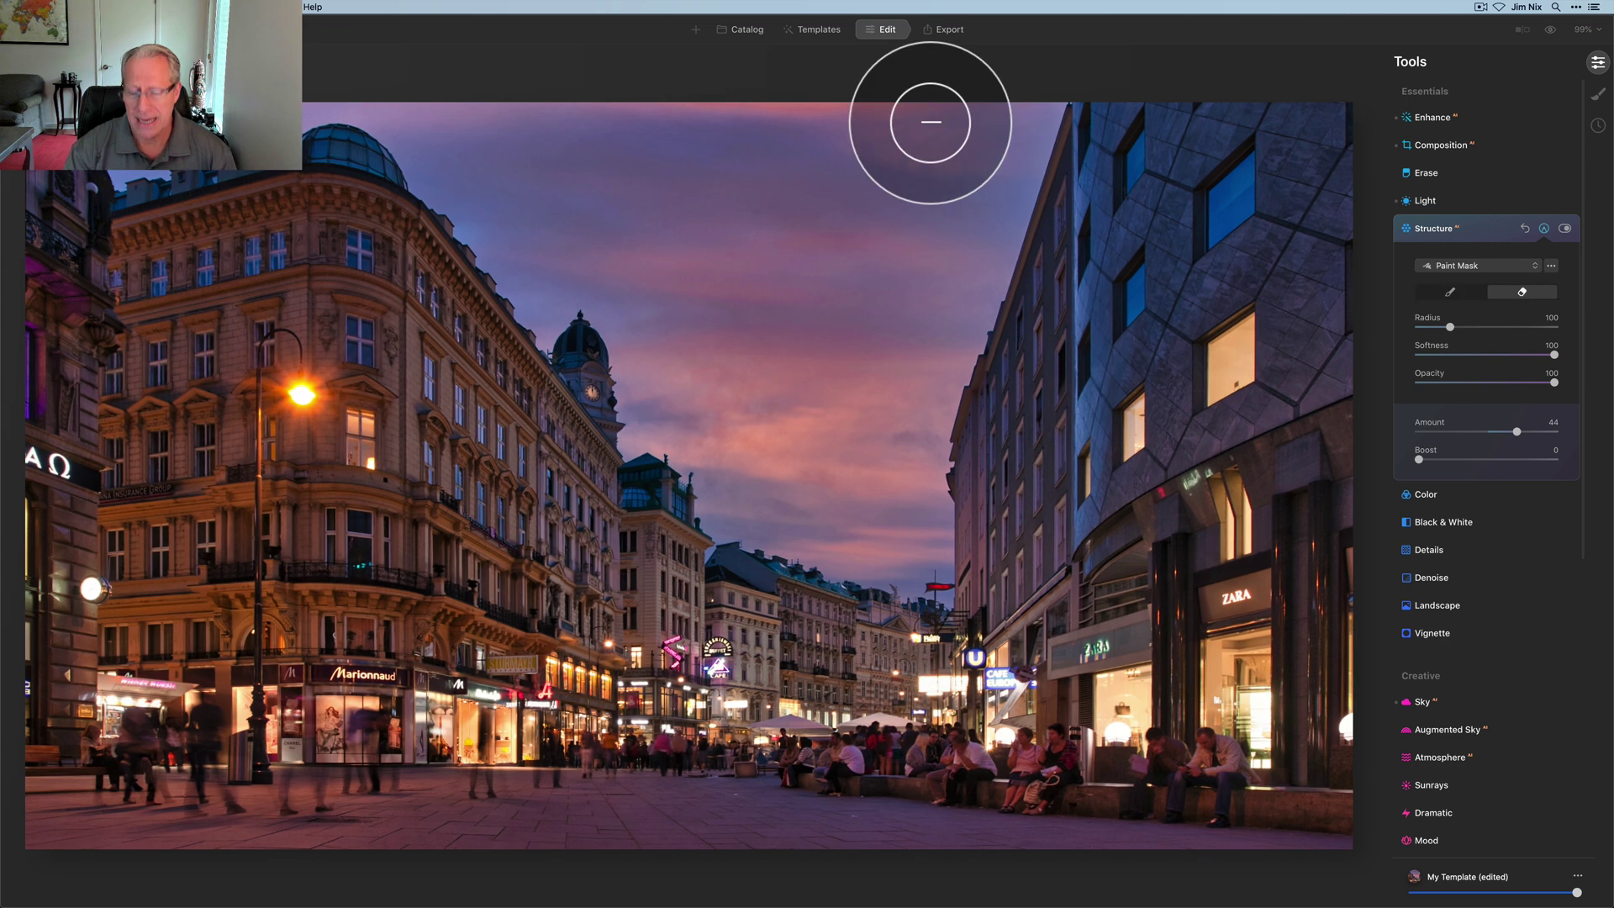
key(bracketright)
key(bracketright)
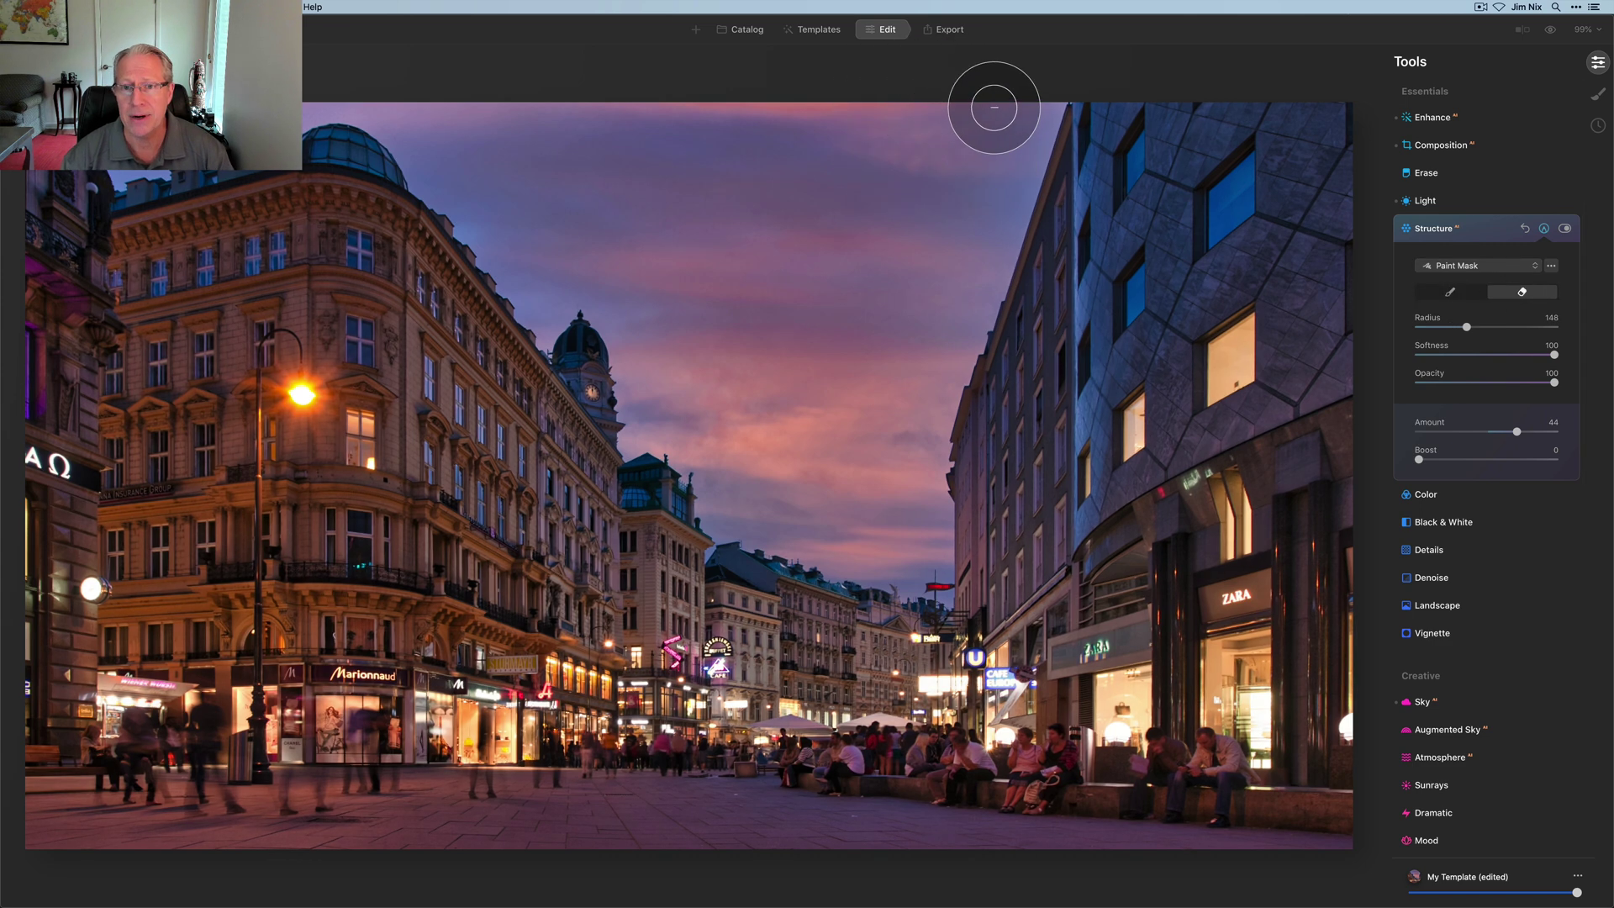
mouse_move(1034, 101)
mouse_down()
mouse_move(906, 435)
mouse_move(911, 571)
mouse_move(875, 318)
mouse_move(927, 259)
mouse_move(941, 301)
mouse_move(981, 242)
mouse_move(1028, 92)
mouse_up()
mouse_move(772, 117)
mouse_down()
mouse_move(874, 98)
mouse_move(903, 240)
mouse_move(919, 157)
mouse_move(742, 130)
mouse_up()
mouse_move(547, 99)
mouse_down()
mouse_move(536, 177)
mouse_move(434, 112)
mouse_move(442, 152)
mouse_move(567, 303)
mouse_move(552, 191)
mouse_move(626, 235)
mouse_move(512, 110)
mouse_move(626, 137)
mouse_move(702, 183)
mouse_move(618, 226)
mouse_move(660, 429)
mouse_move(710, 444)
mouse_move(732, 502)
mouse_move(804, 534)
mouse_move(863, 530)
mouse_move(716, 432)
mouse_move(879, 439)
mouse_move(825, 472)
mouse_move(878, 551)
mouse_move(885, 229)
mouse_move(772, 439)
mouse_move(731, 238)
mouse_move(846, 245)
mouse_move(709, 195)
mouse_move(737, 355)
mouse_move(697, 228)
mouse_move(719, 375)
mouse_move(830, 203)
mouse_move(778, 296)
mouse_move(808, 419)
mouse_move(793, 494)
mouse_move(861, 544)
mouse_up()
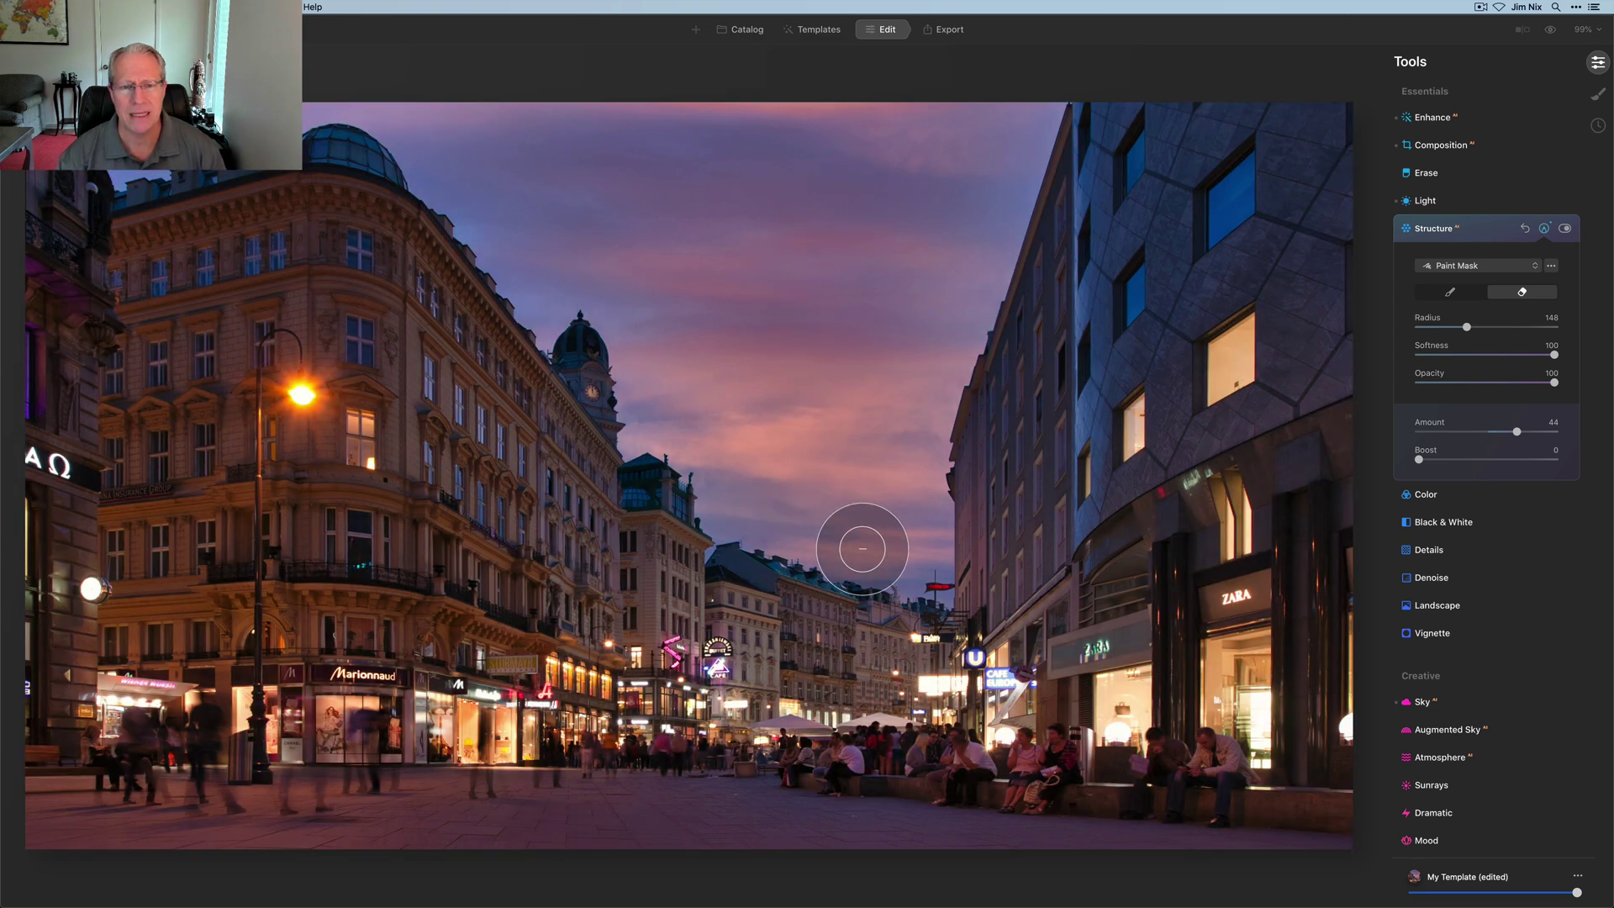
Step: Set the Structure Amount to 30 and compare the photo with Structure off and on
click(1542, 229)
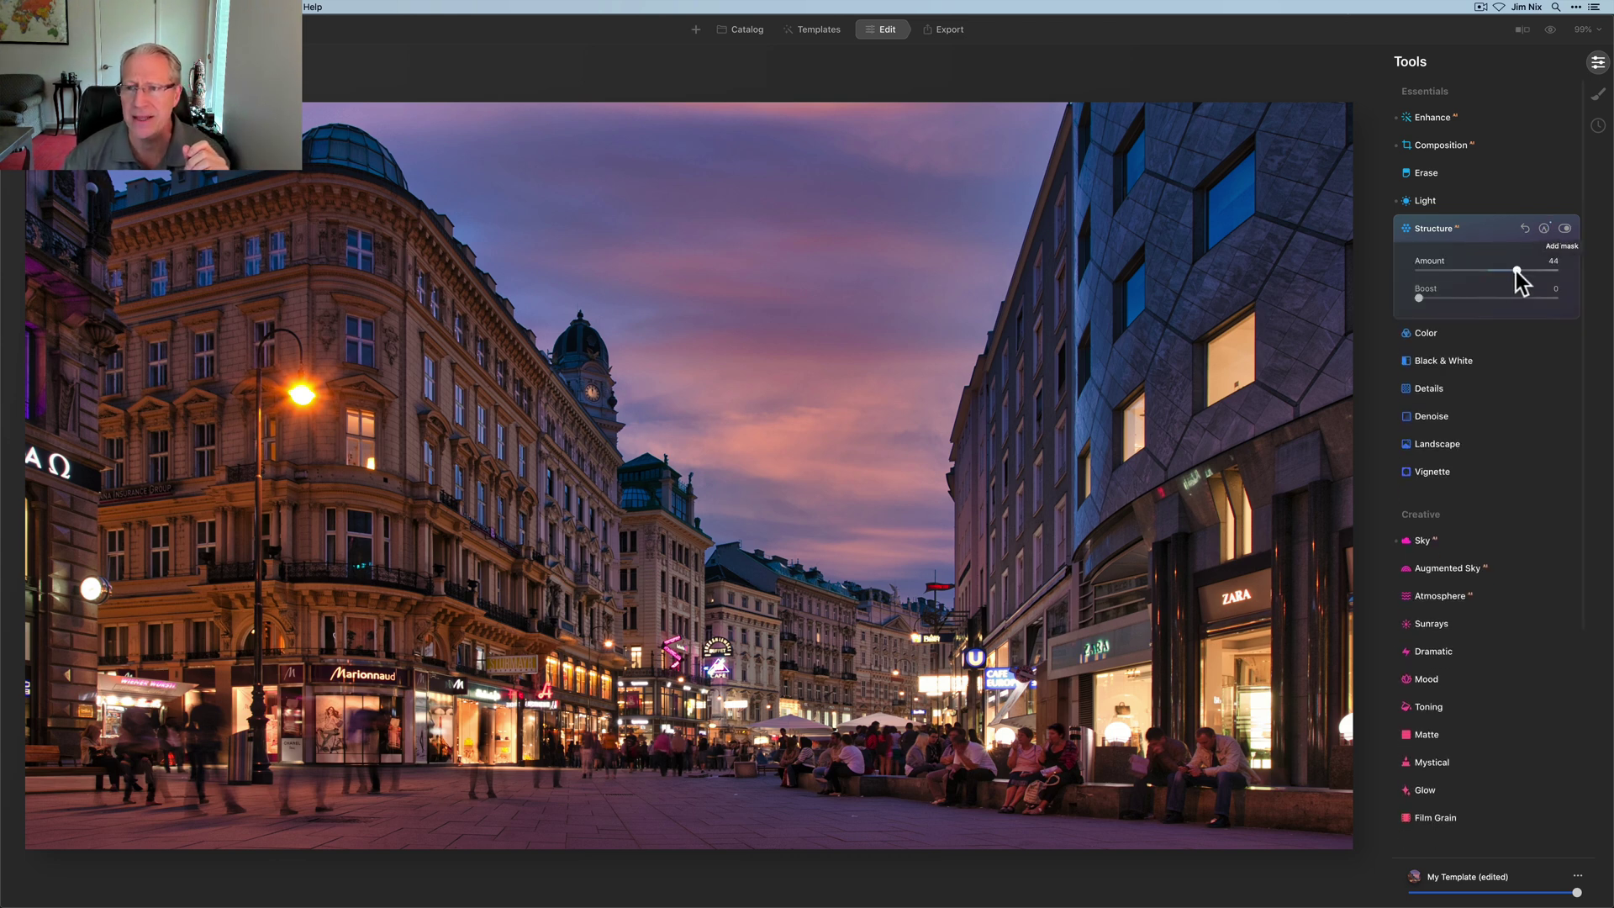
drag(1515, 270, 1506, 270)
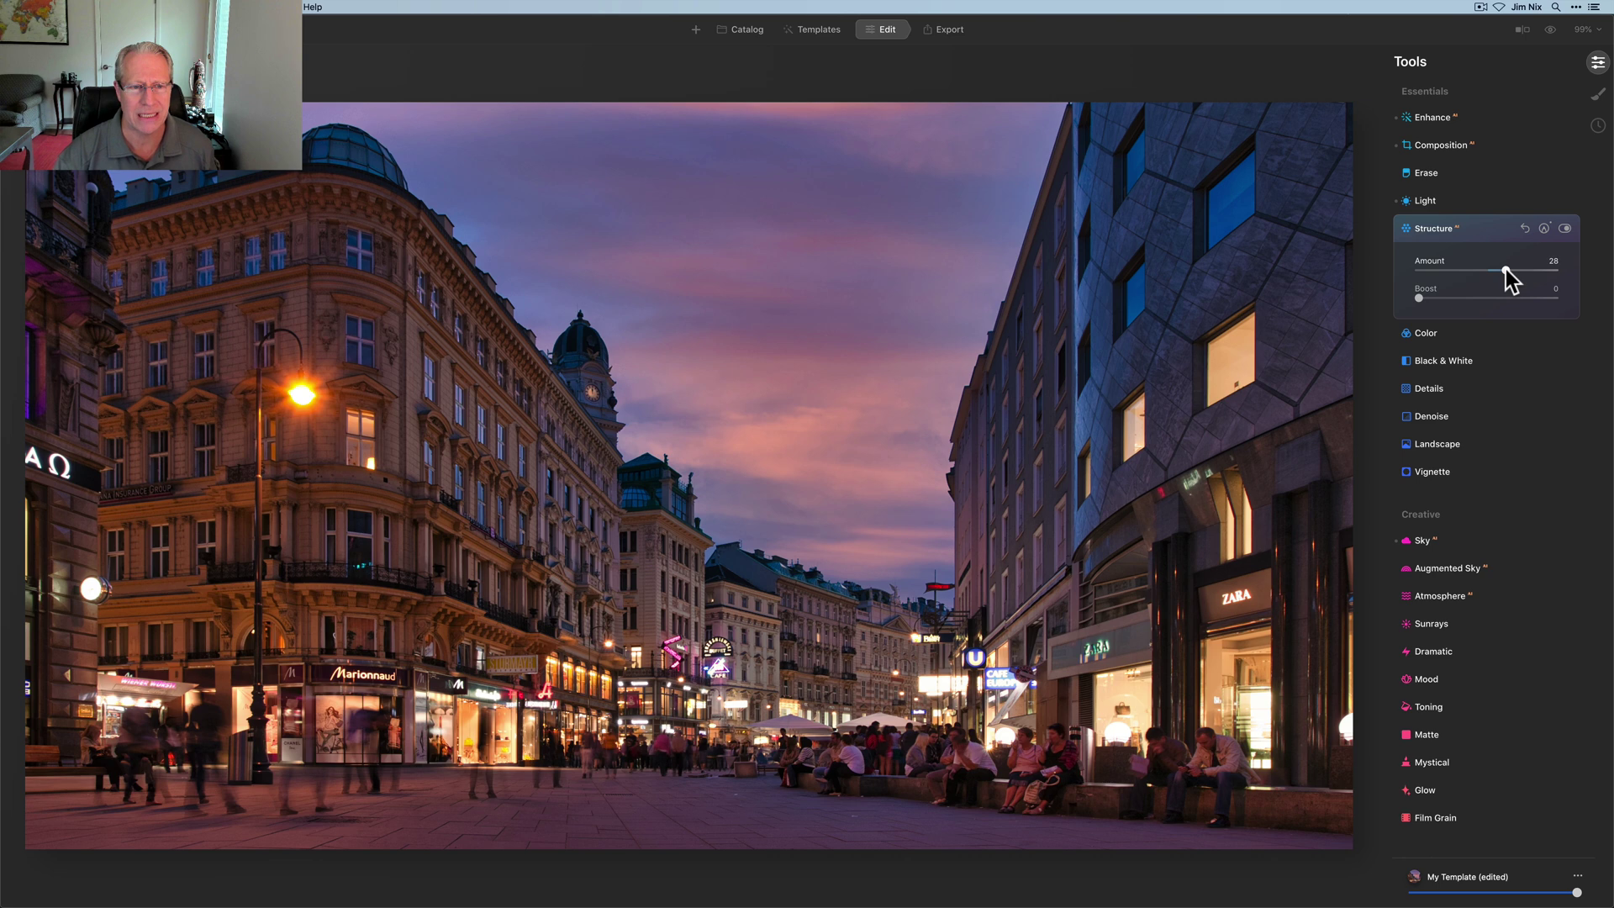
click(1564, 228)
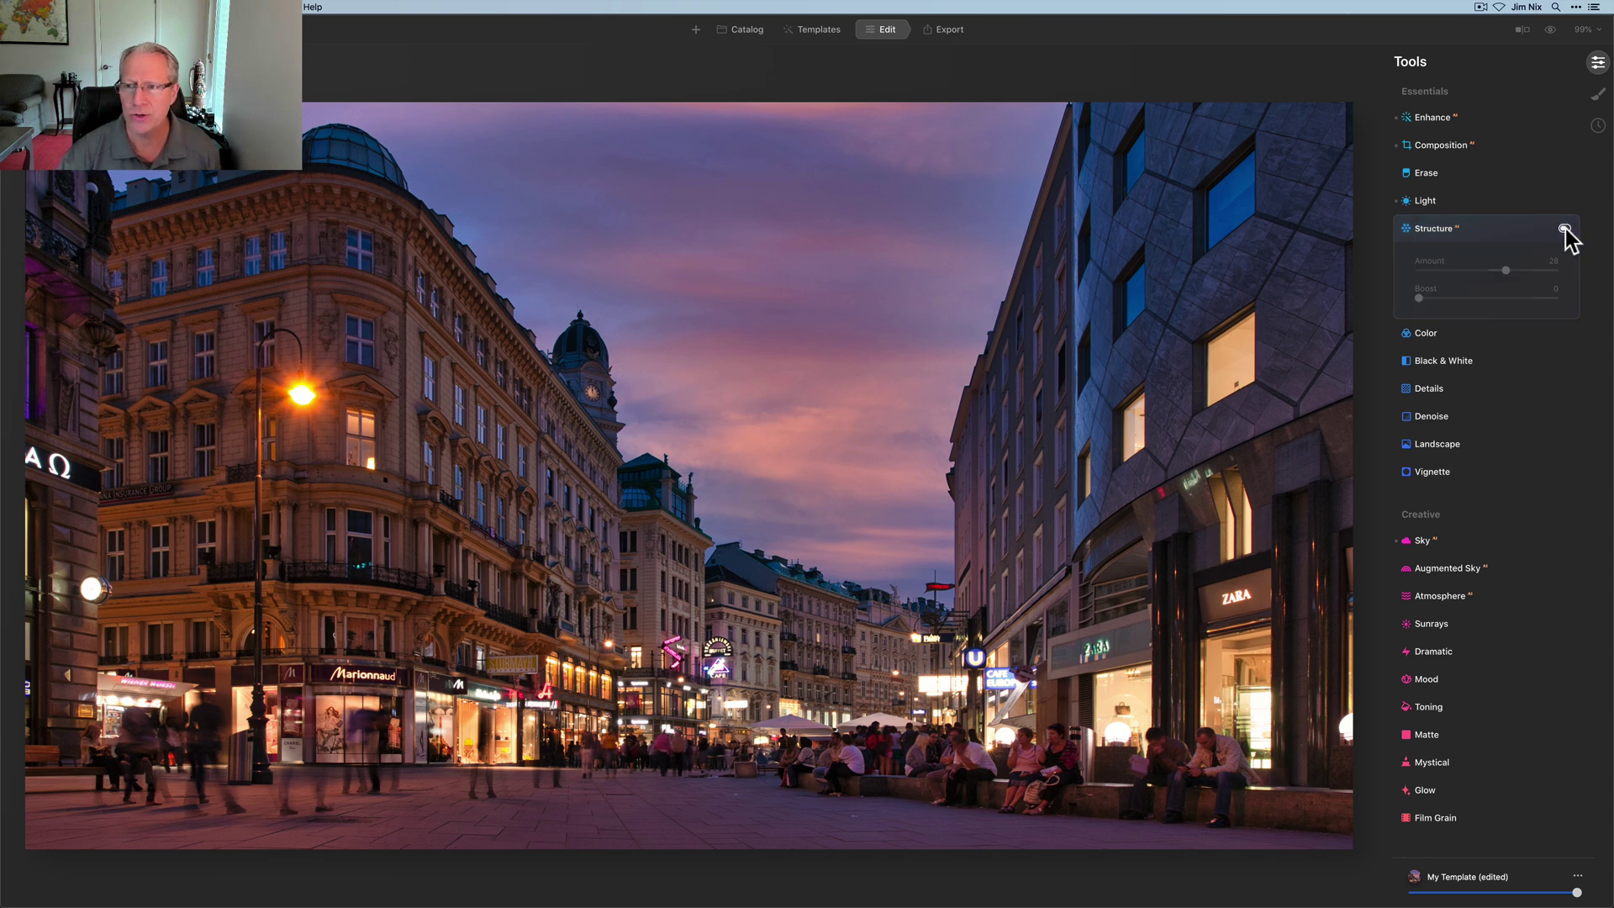
click(1564, 229)
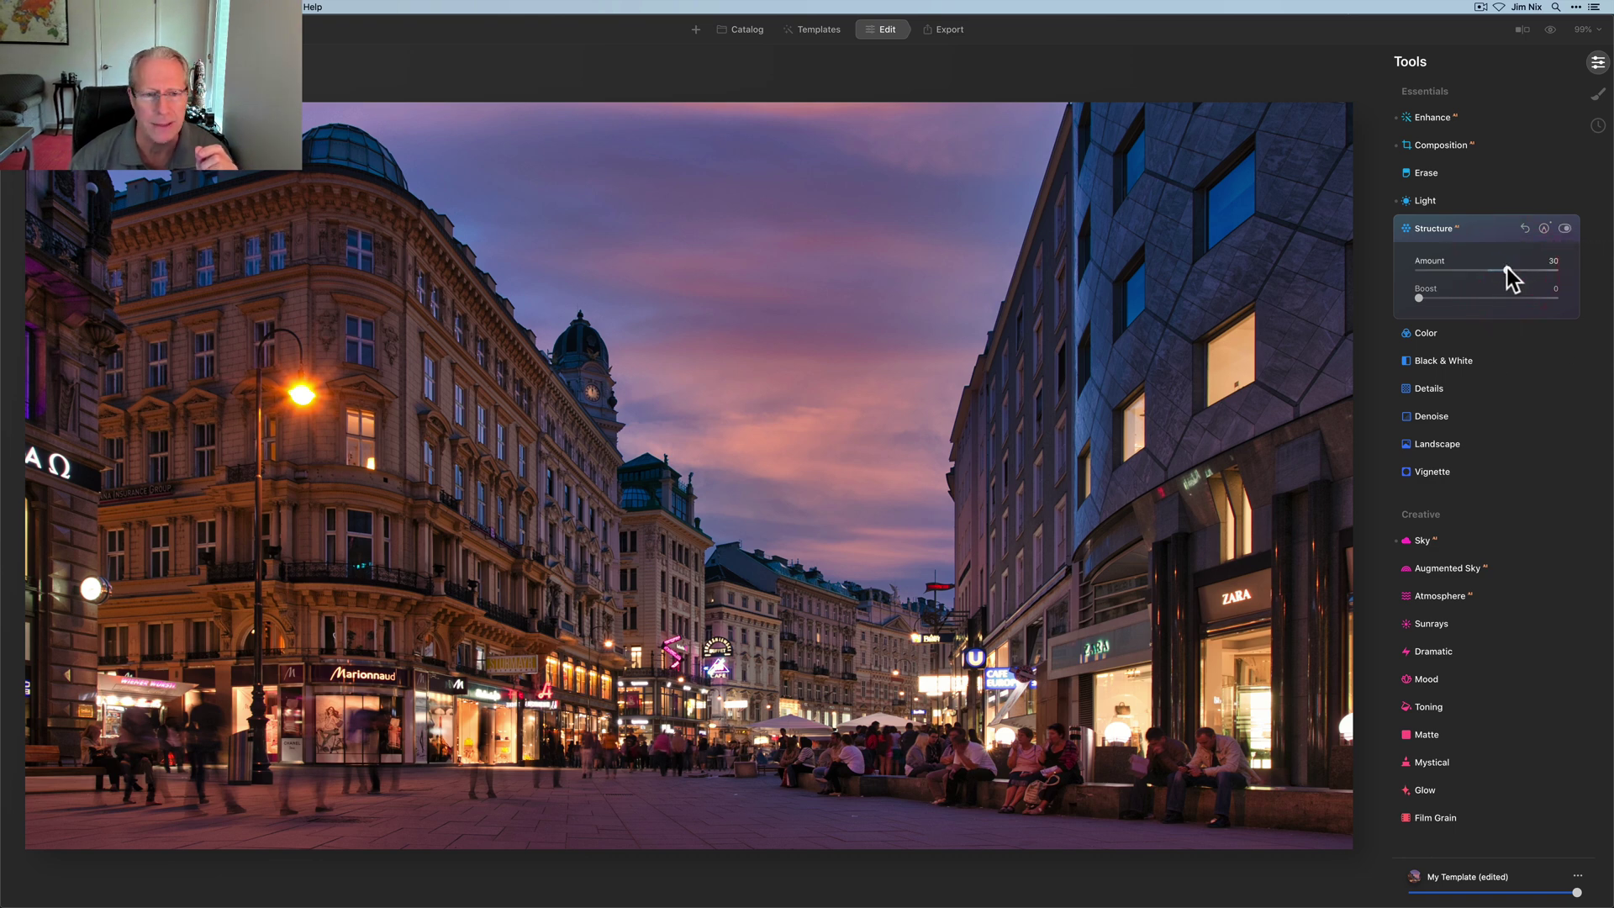
Step: Set Supercontrast Highlights and Midtones contrast to 19 and Shadows contrast to 33
scroll(1492, 365, down, 5)
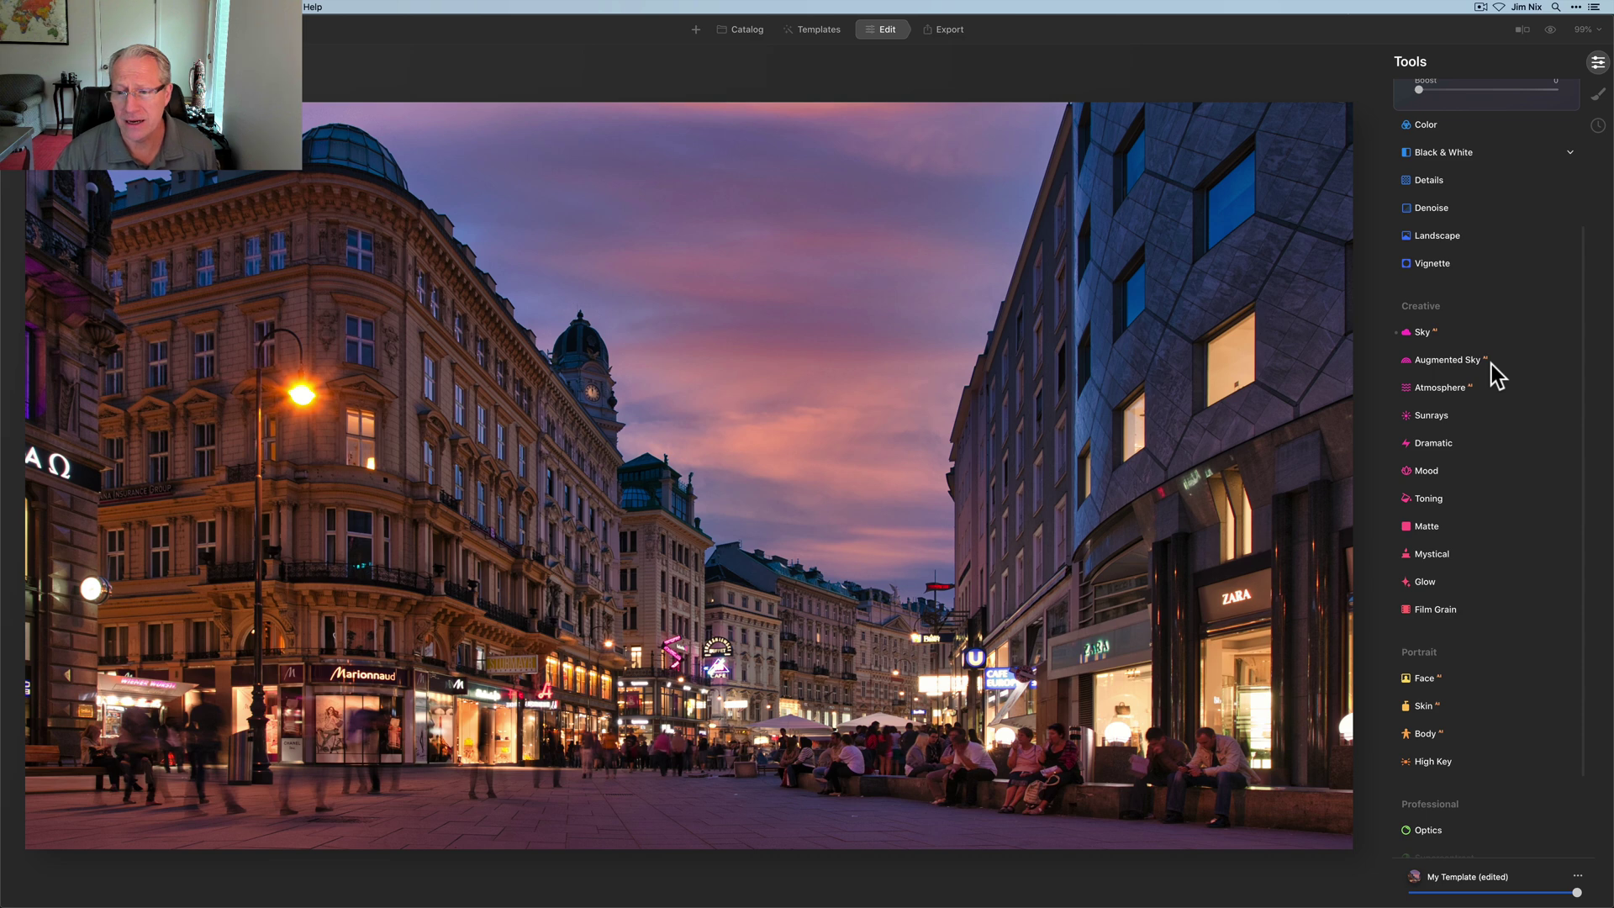
scroll(1491, 372, down, 4)
scroll(1506, 453, down, 4)
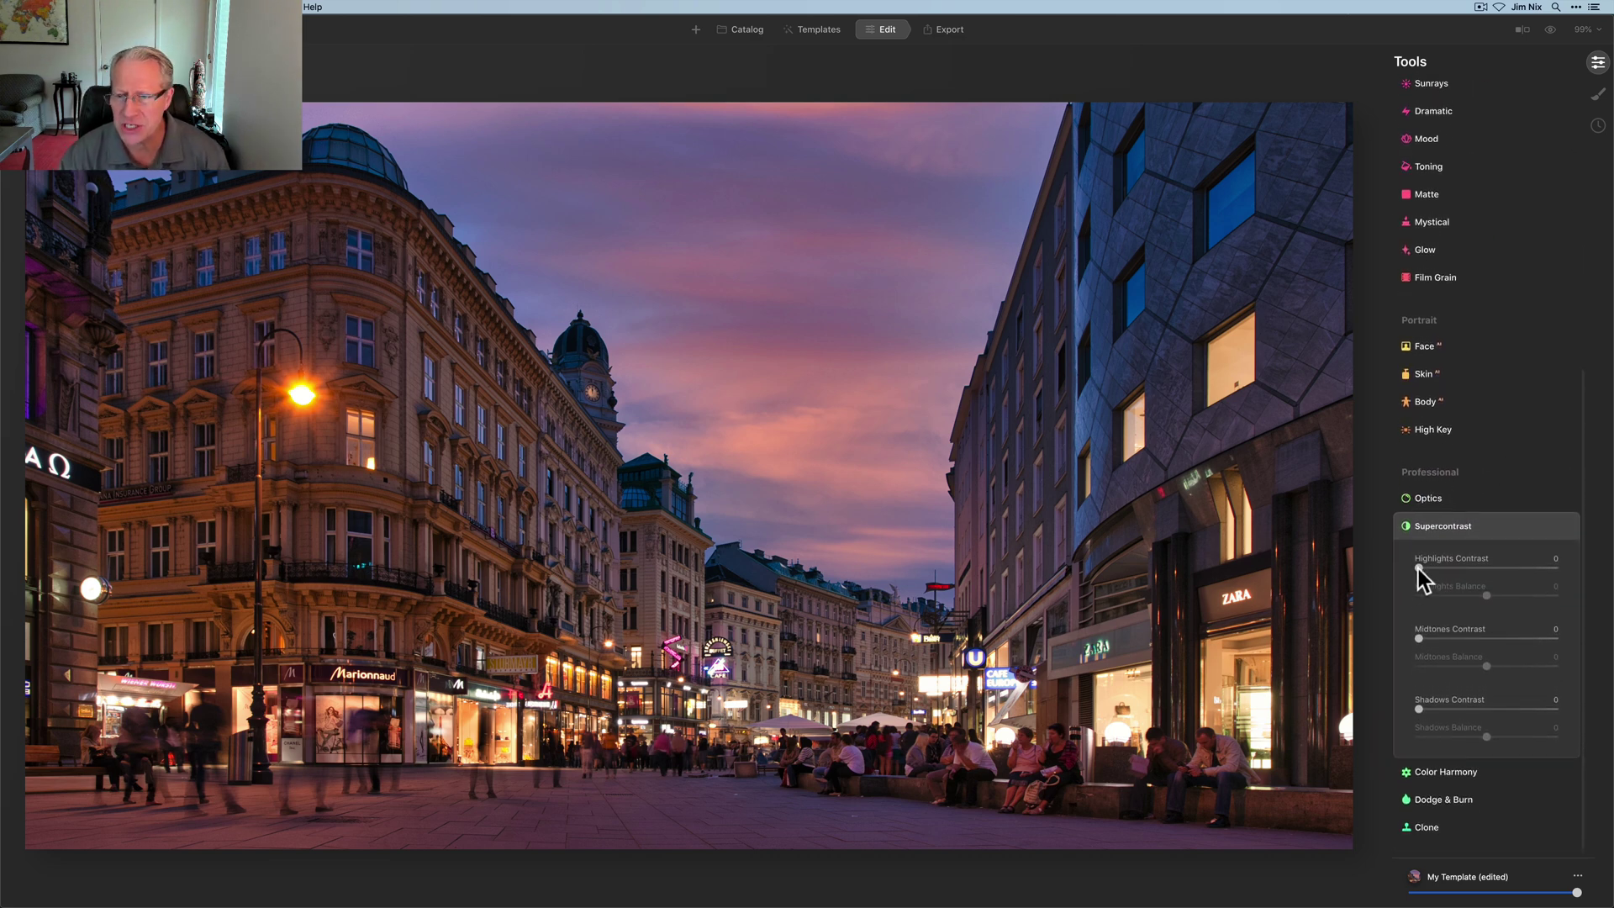
drag(1419, 568, 1451, 562)
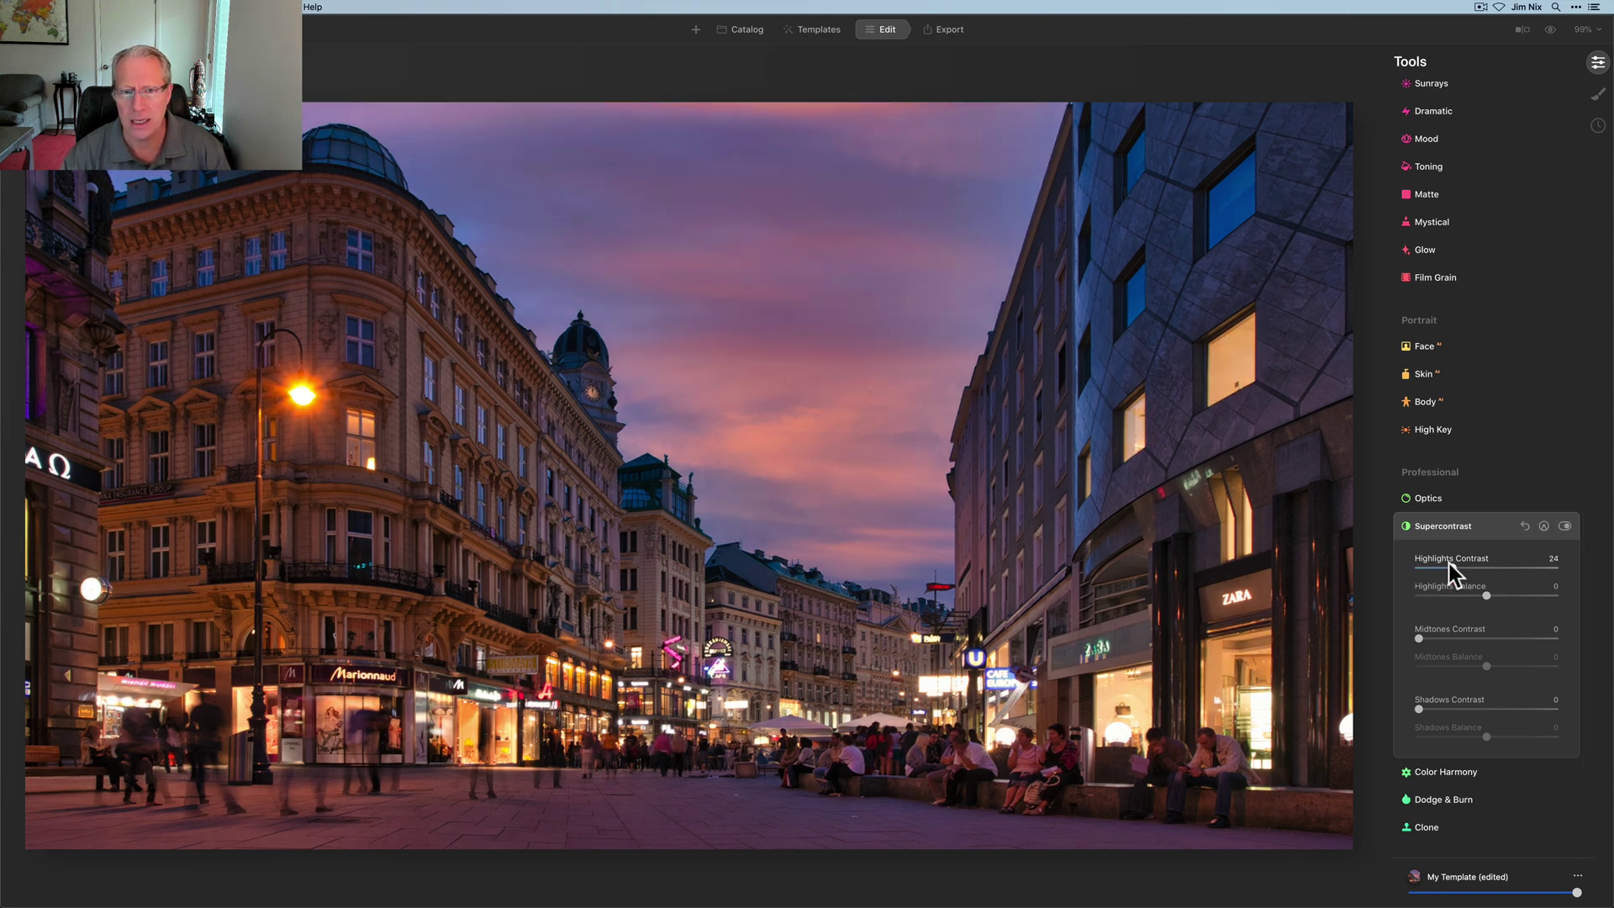
drag(1419, 638, 1454, 639)
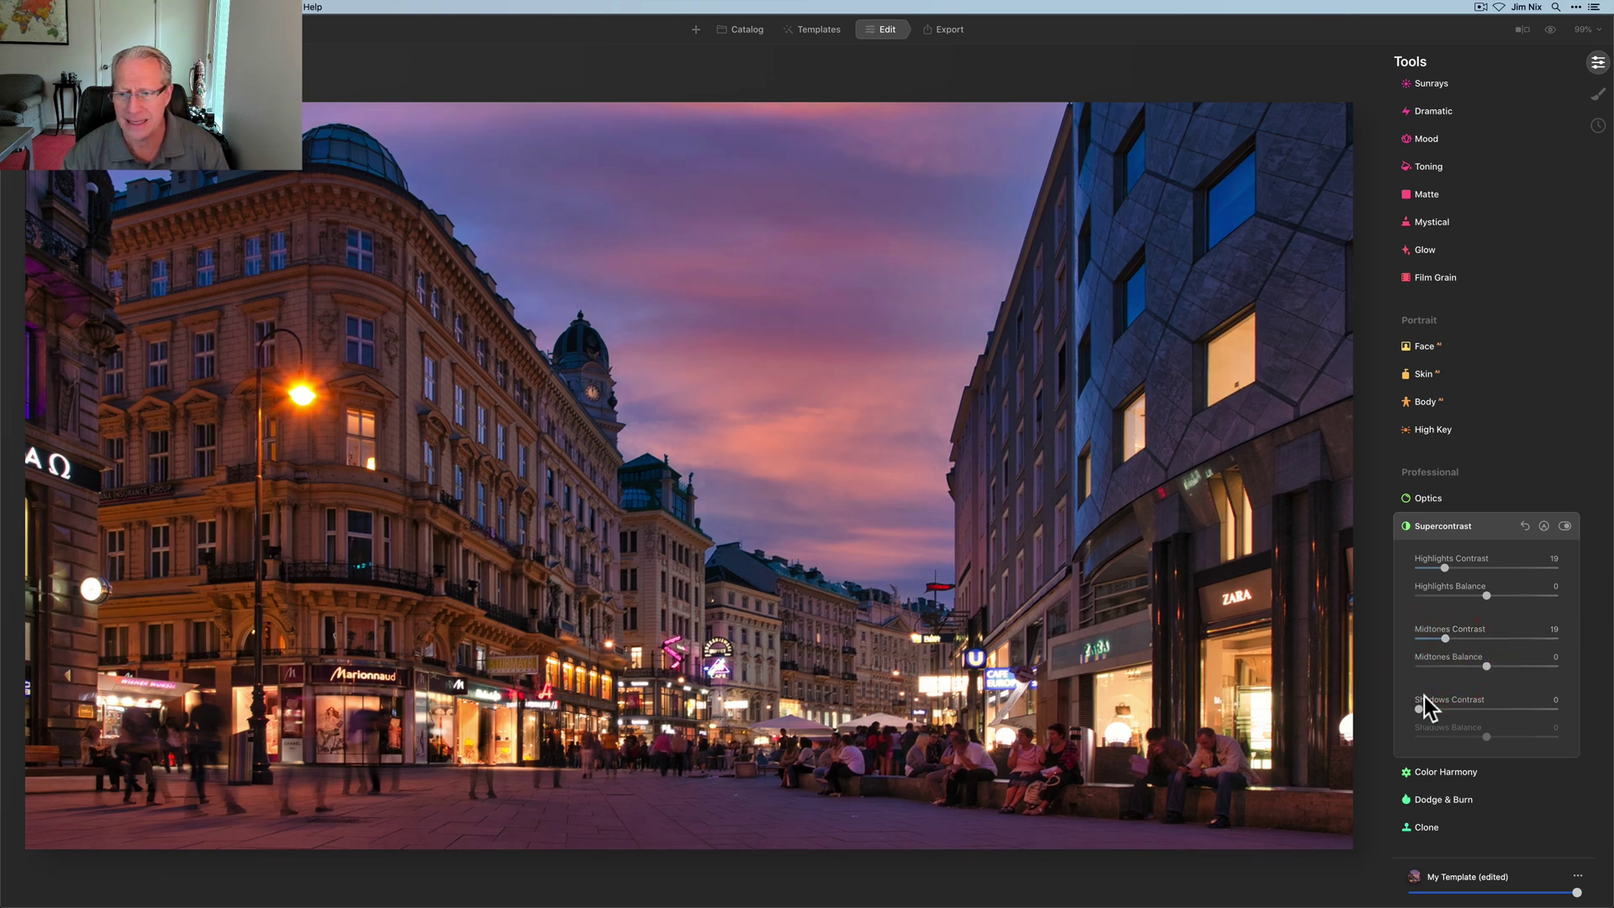
drag(1419, 706, 1464, 709)
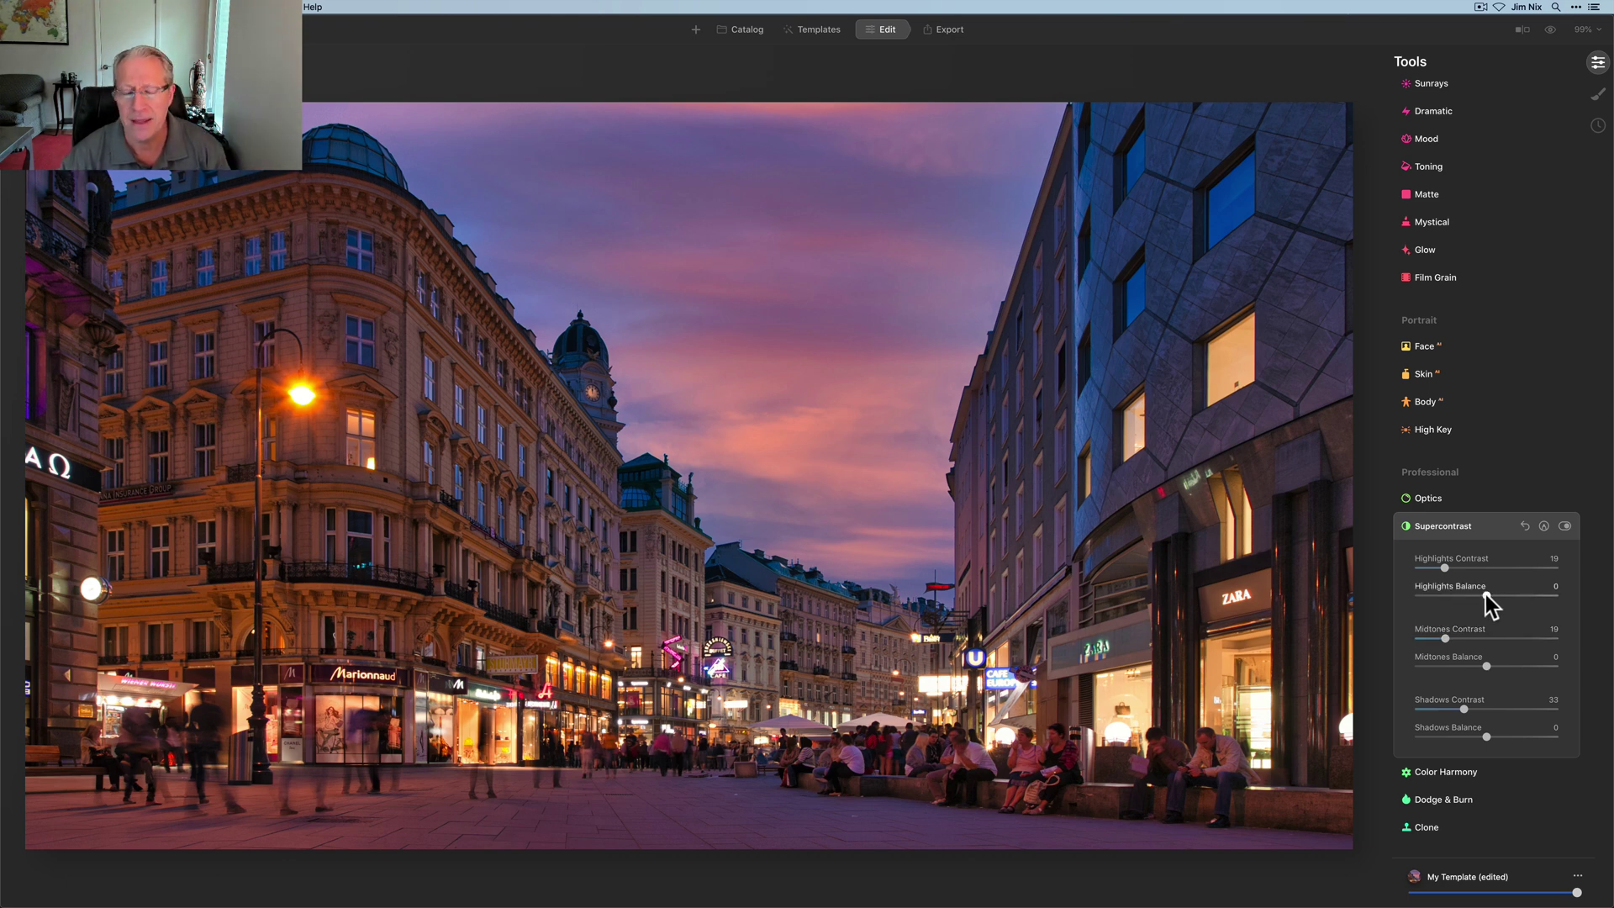
Step: Set Supercontrast balances to -59, -61 and -7, then compare with it off and on
drag(1486, 594, 1444, 599)
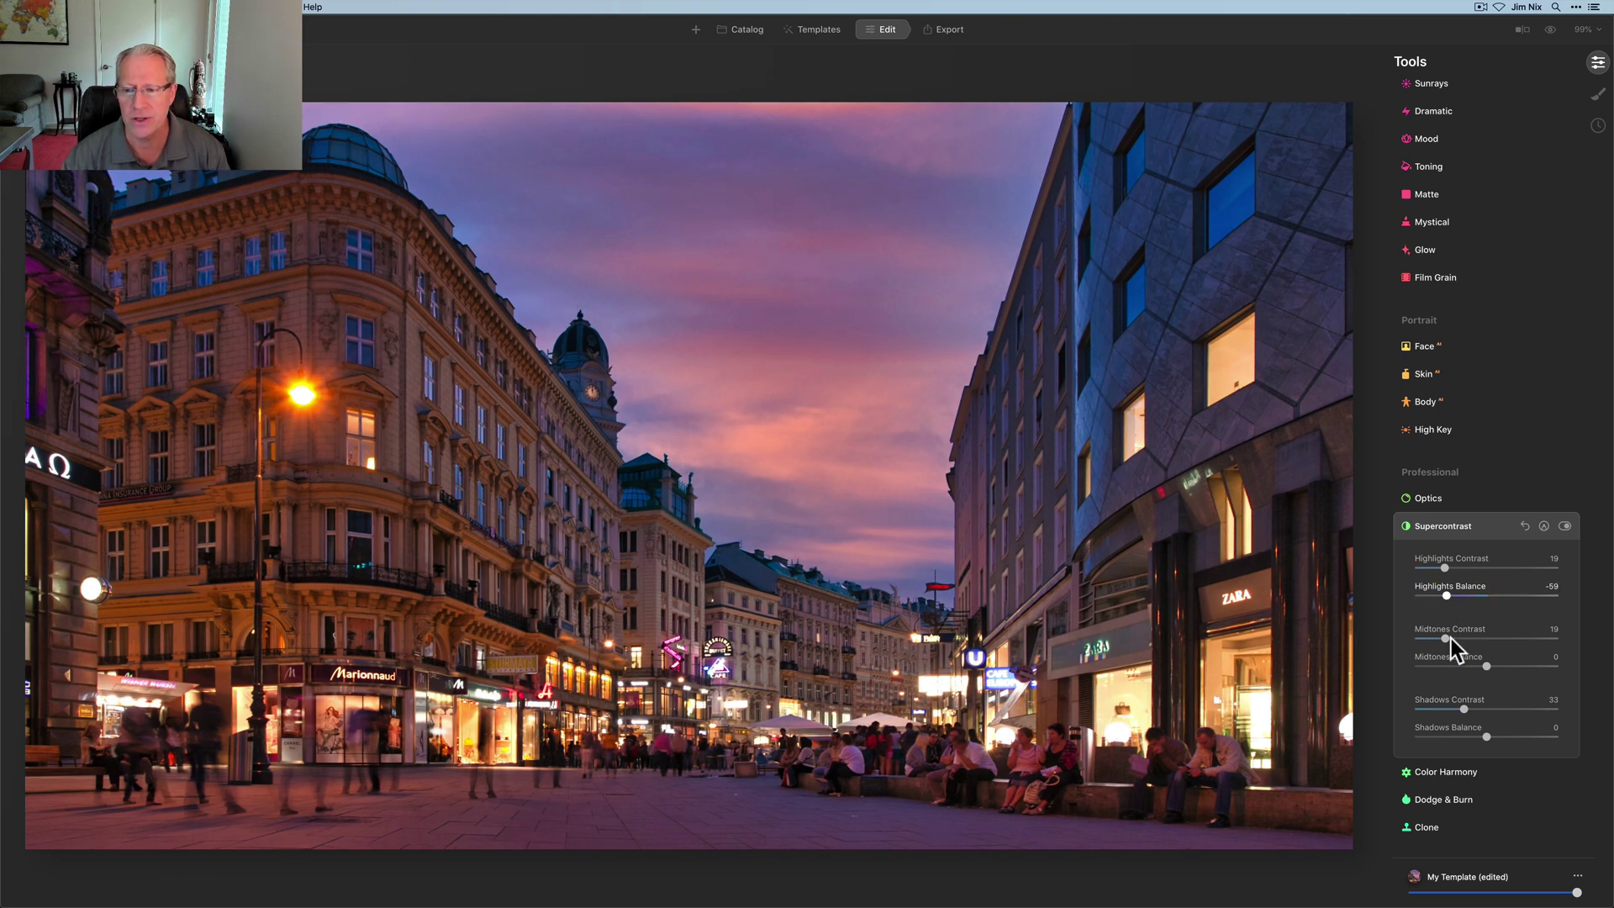
drag(1486, 664, 1449, 659)
mouse_move(1487, 736)
mouse_down()
mouse_move(1522, 734)
mouse_move(1502, 737)
mouse_up()
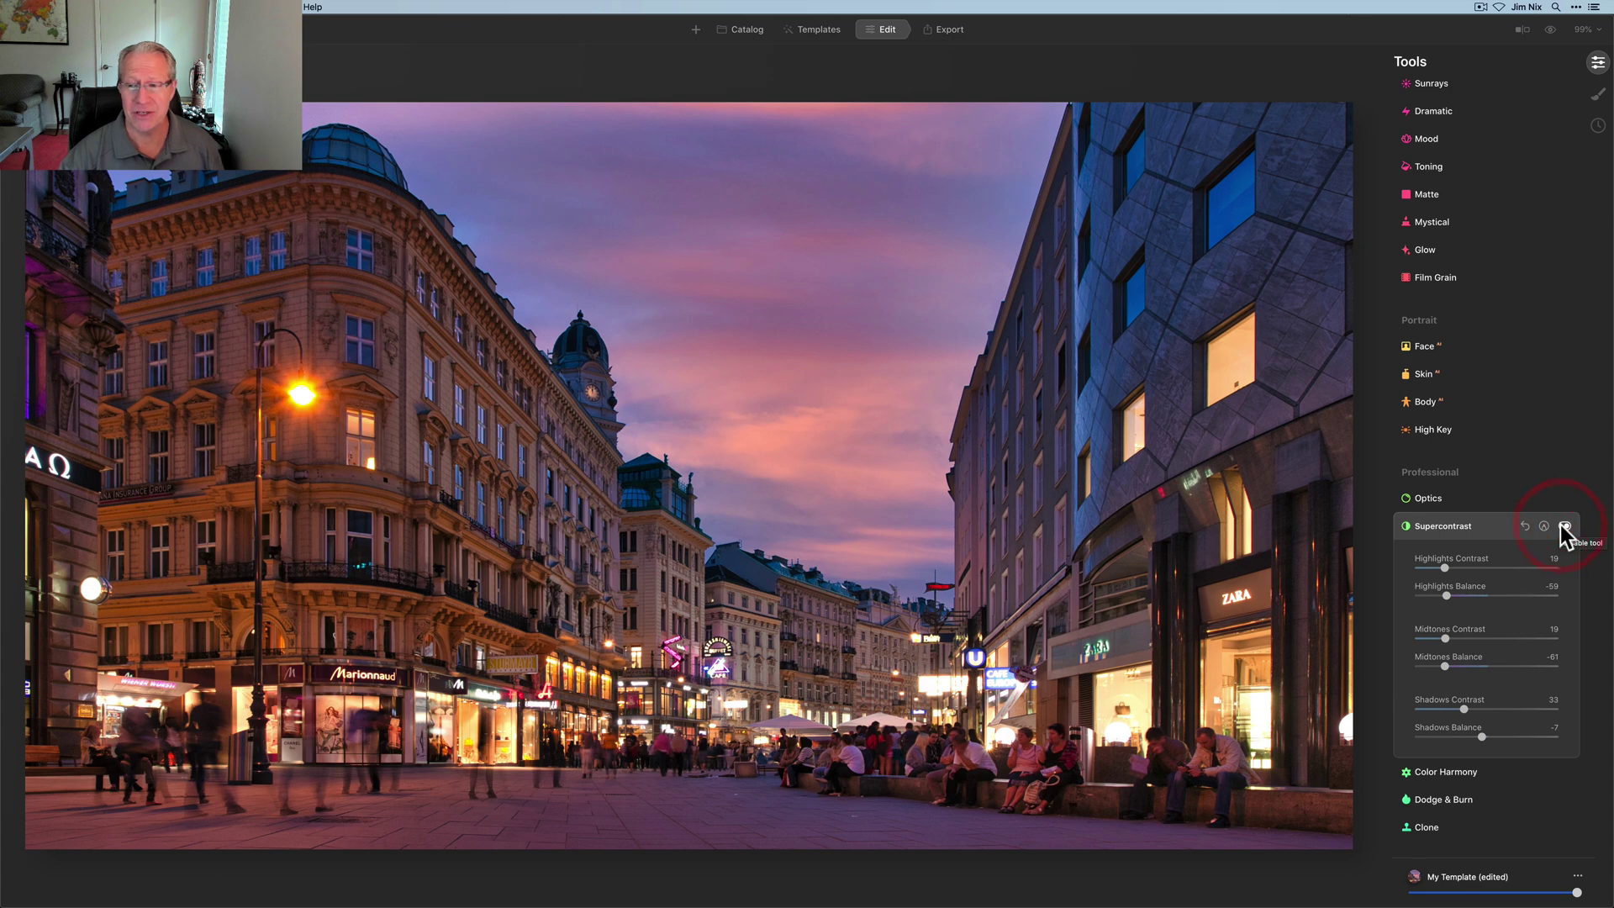
click(1565, 527)
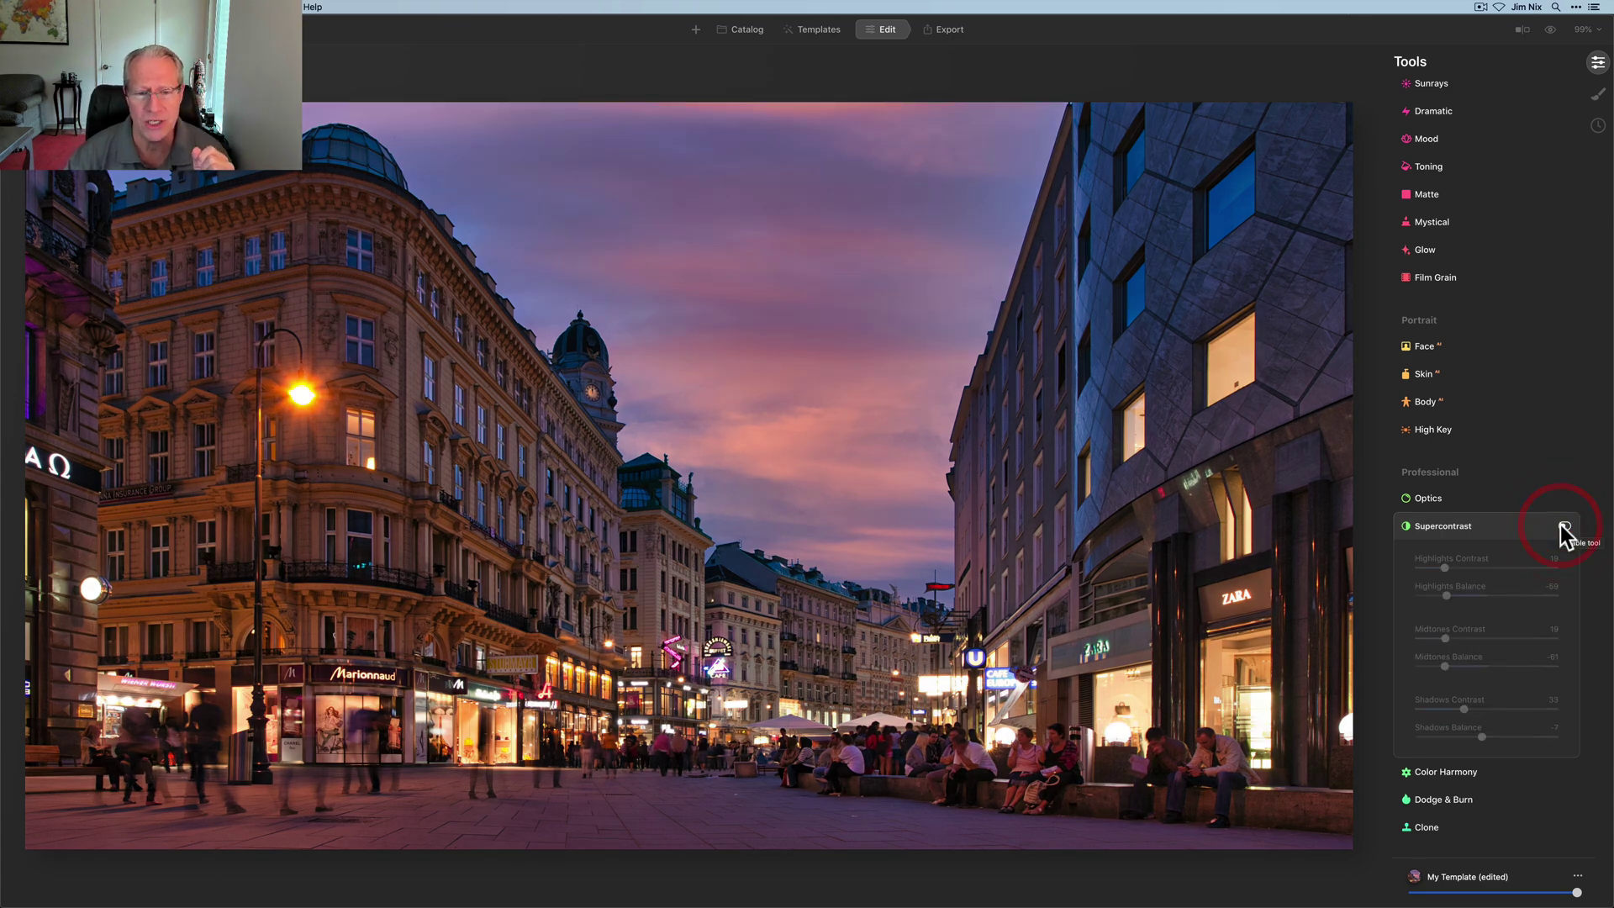
click(1566, 527)
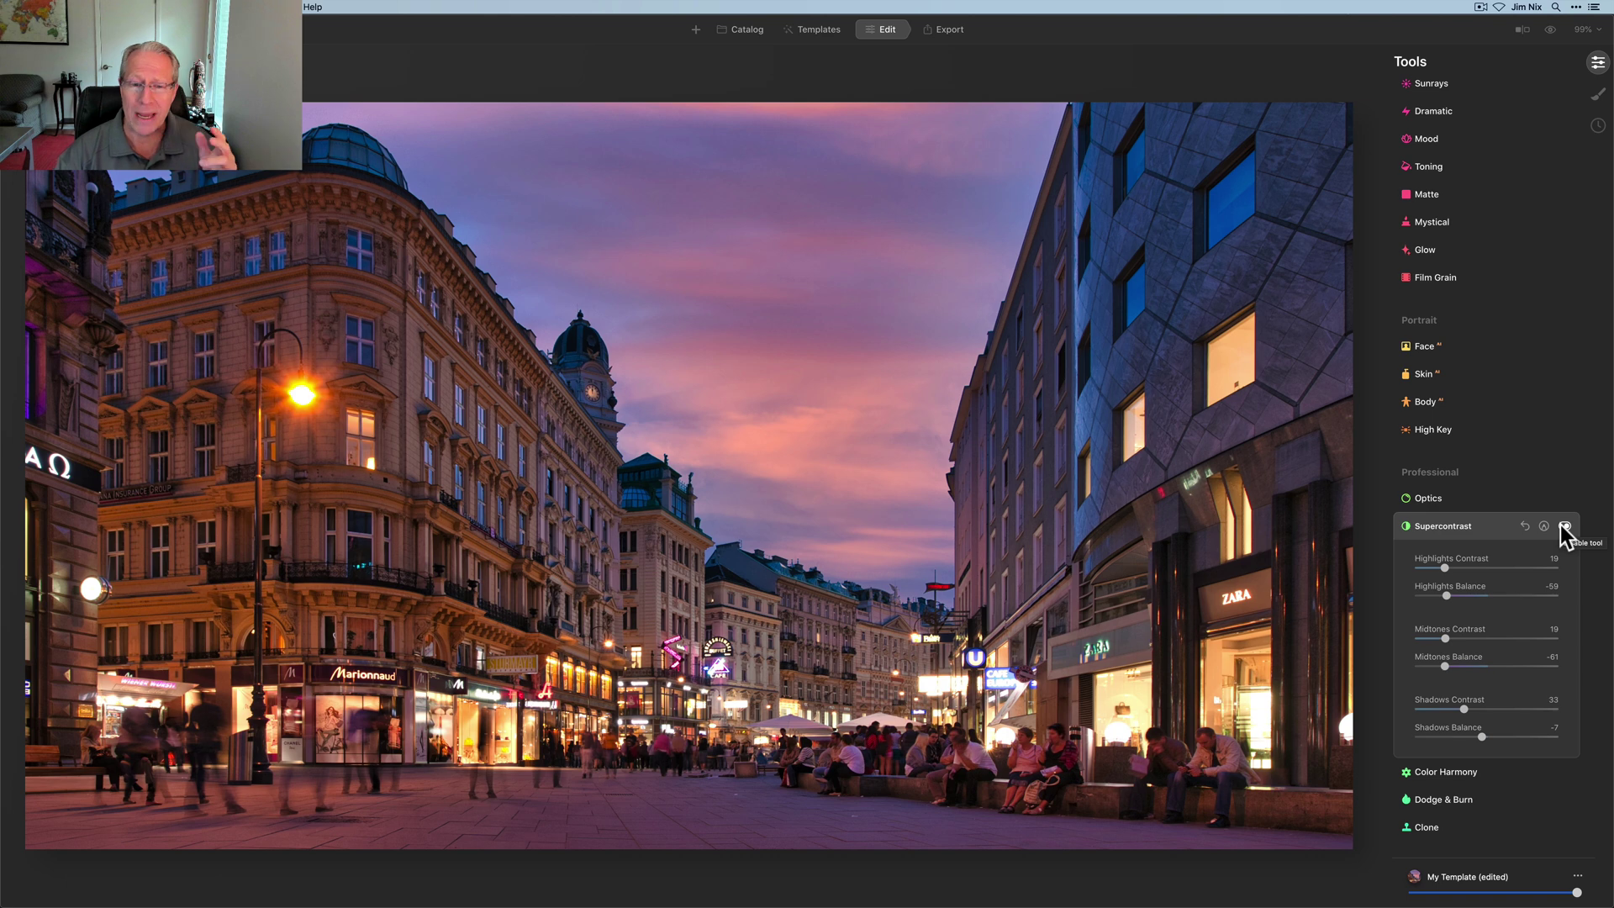
click(1480, 531)
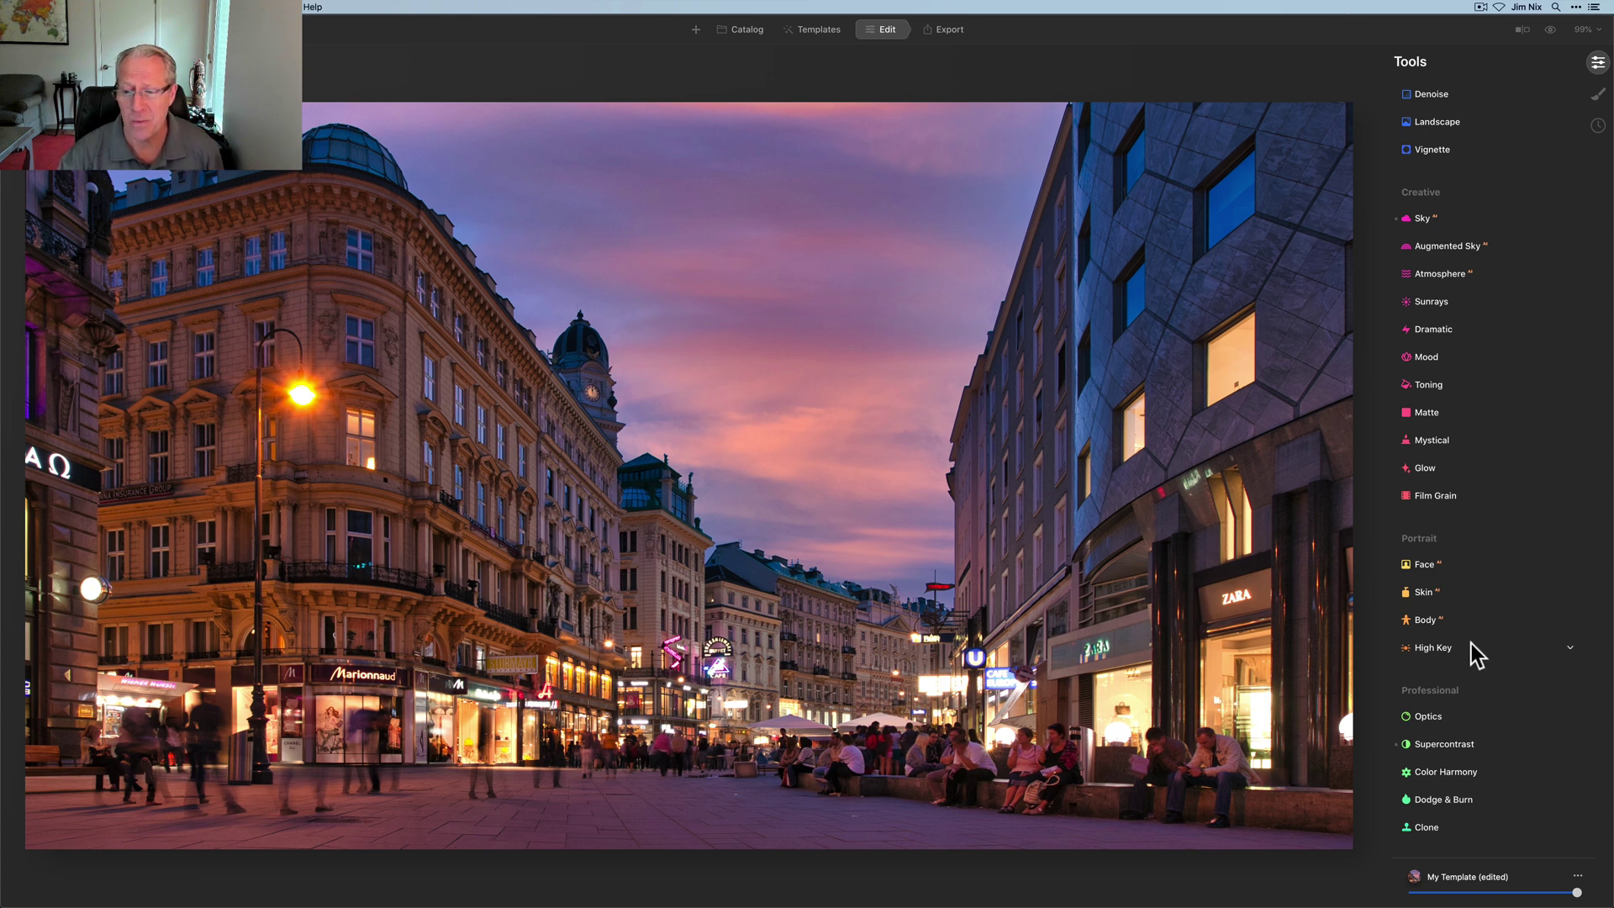
Step: In Color Harmony's Color Balance, shift Shadows Yellow-Blue to 7
click(1463, 773)
click(1436, 778)
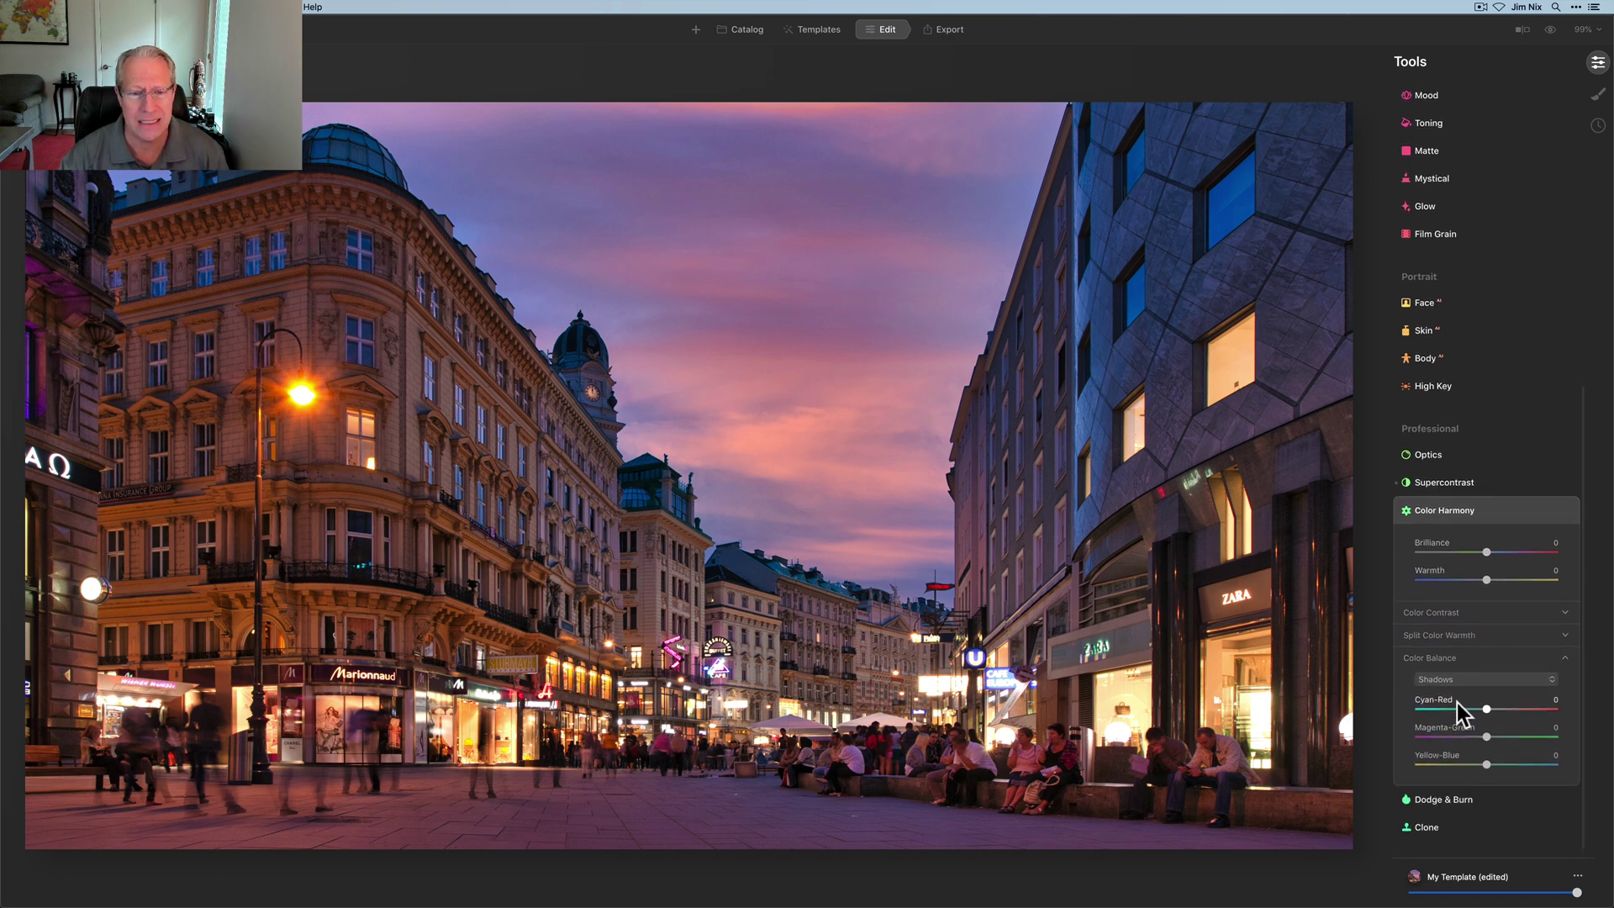
click(1464, 676)
click(1464, 676)
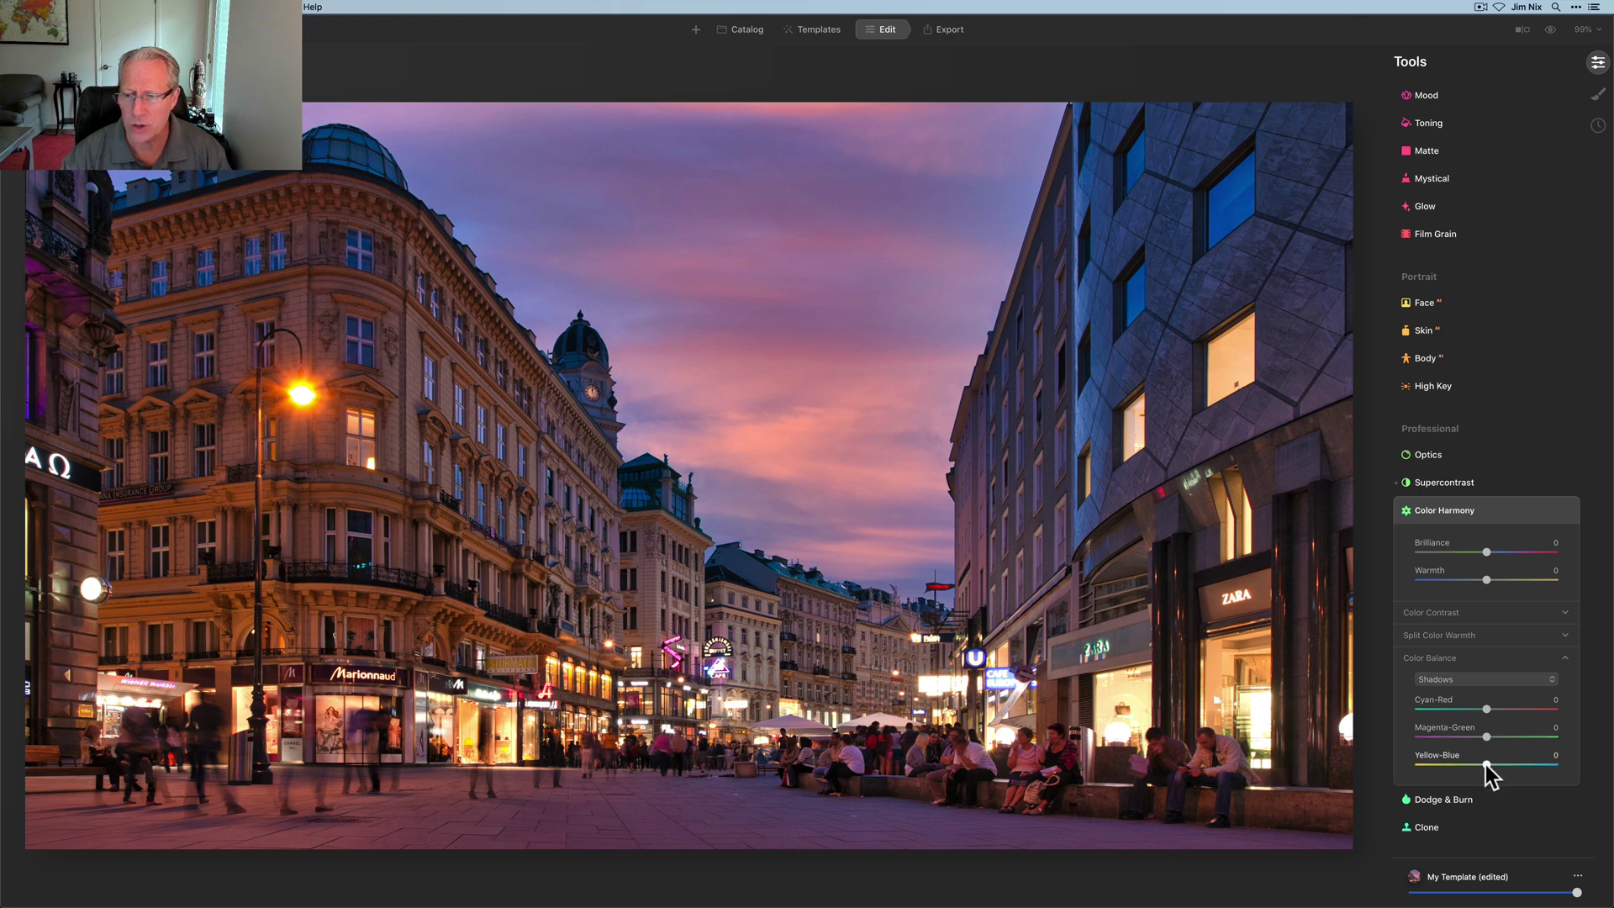
drag(1491, 764, 1491, 763)
Step: Shift Midtones Yellow-Blue to 13 and compare the photo with Color Harmony off and on
click(1476, 681)
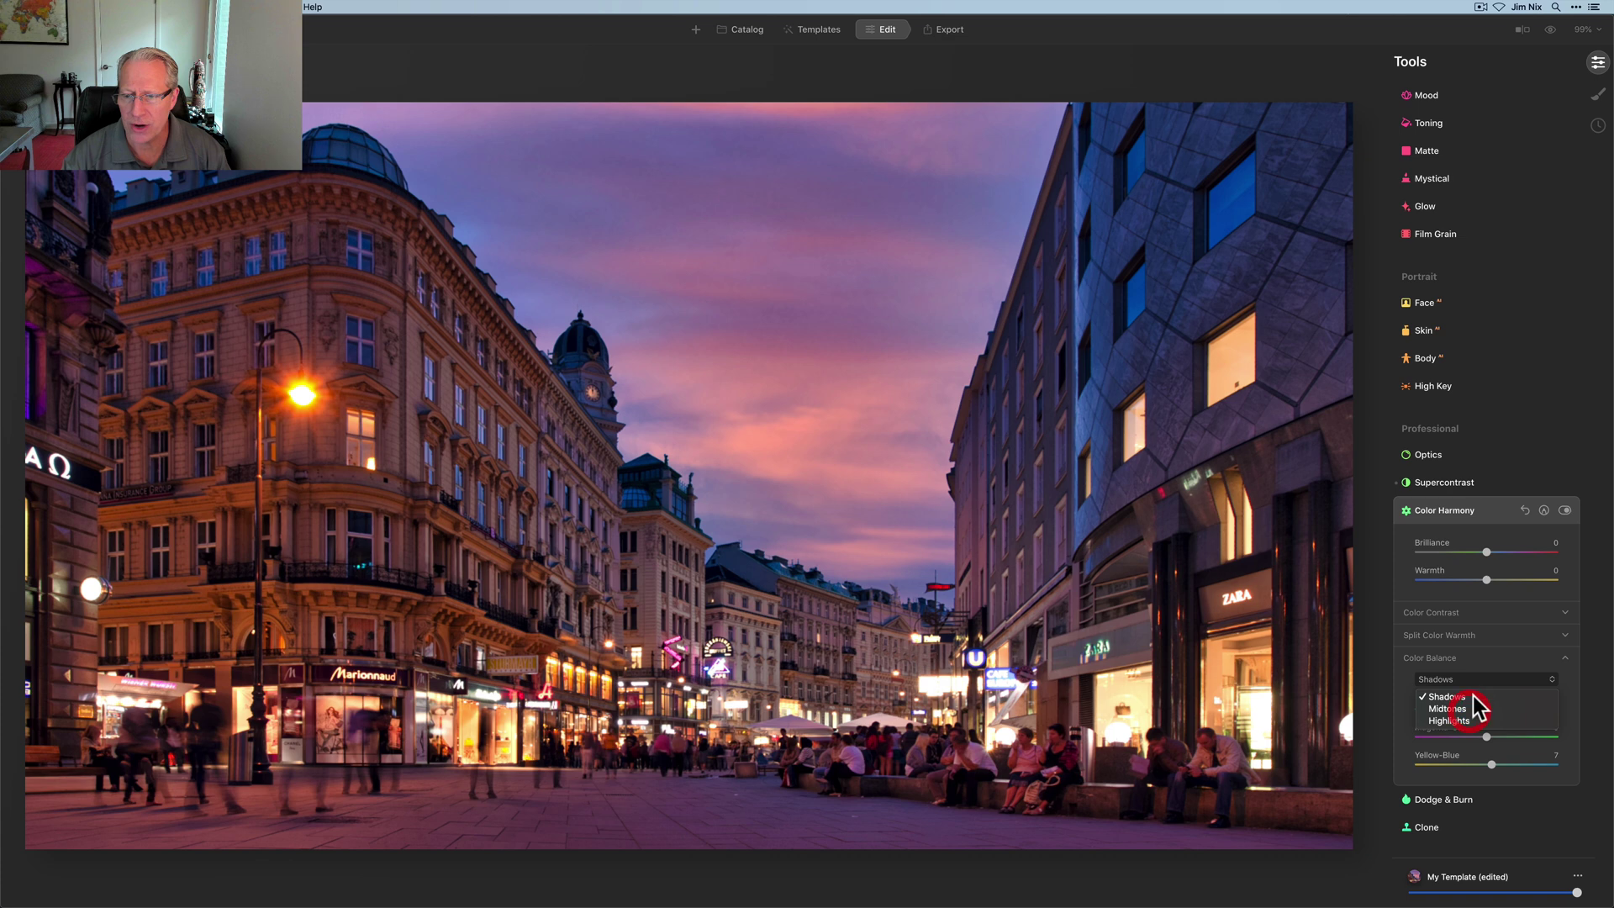
click(1469, 709)
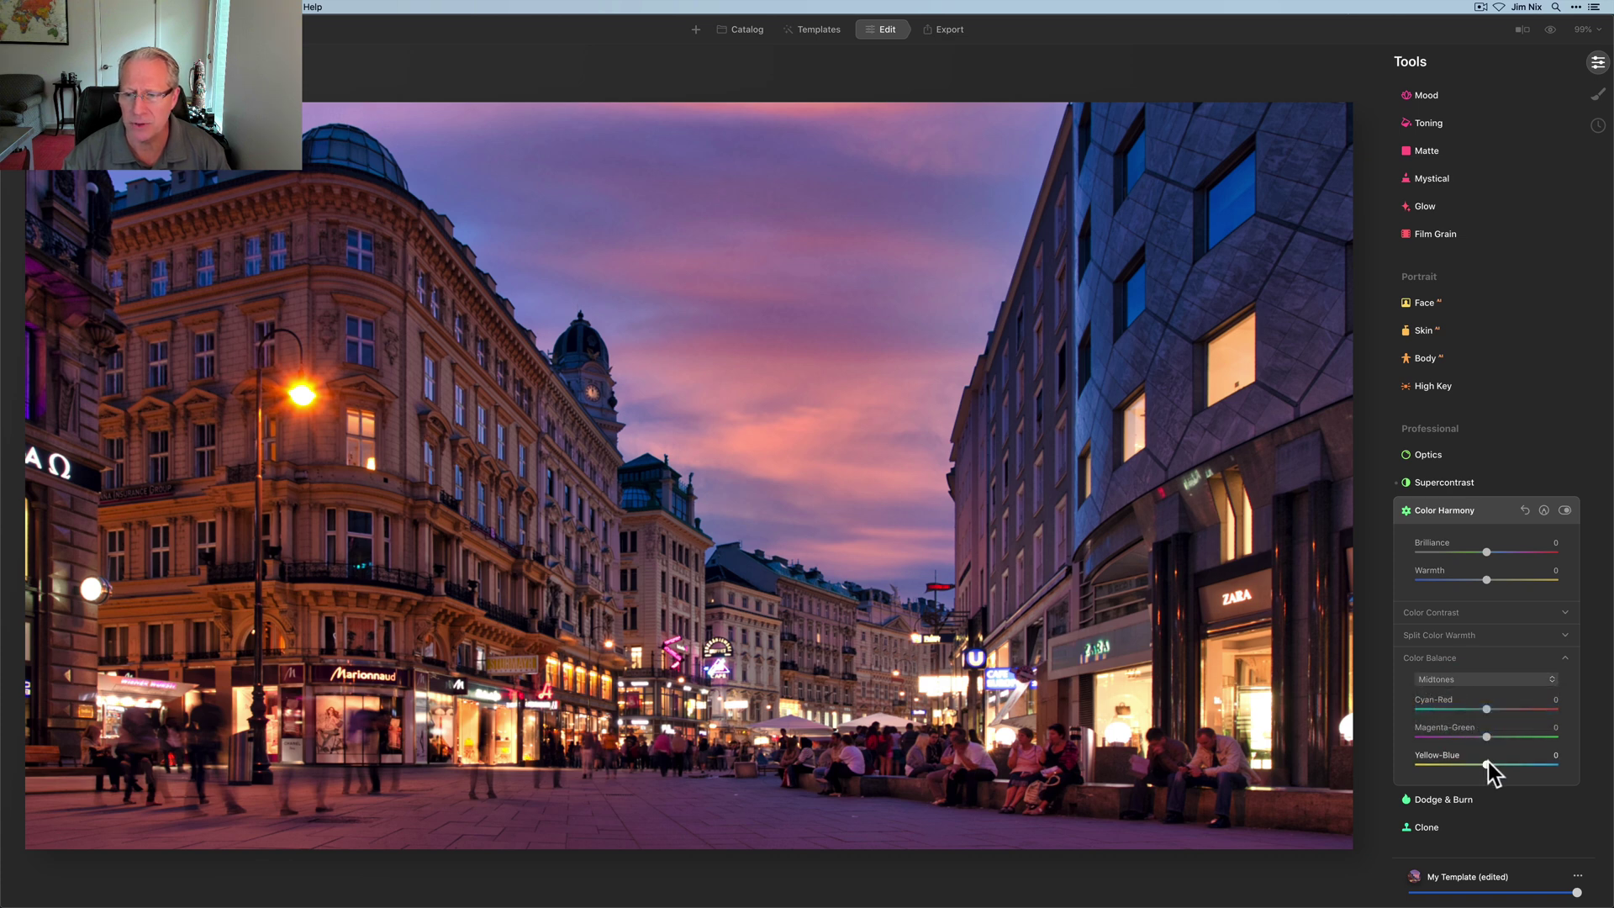
drag(1490, 764, 1500, 760)
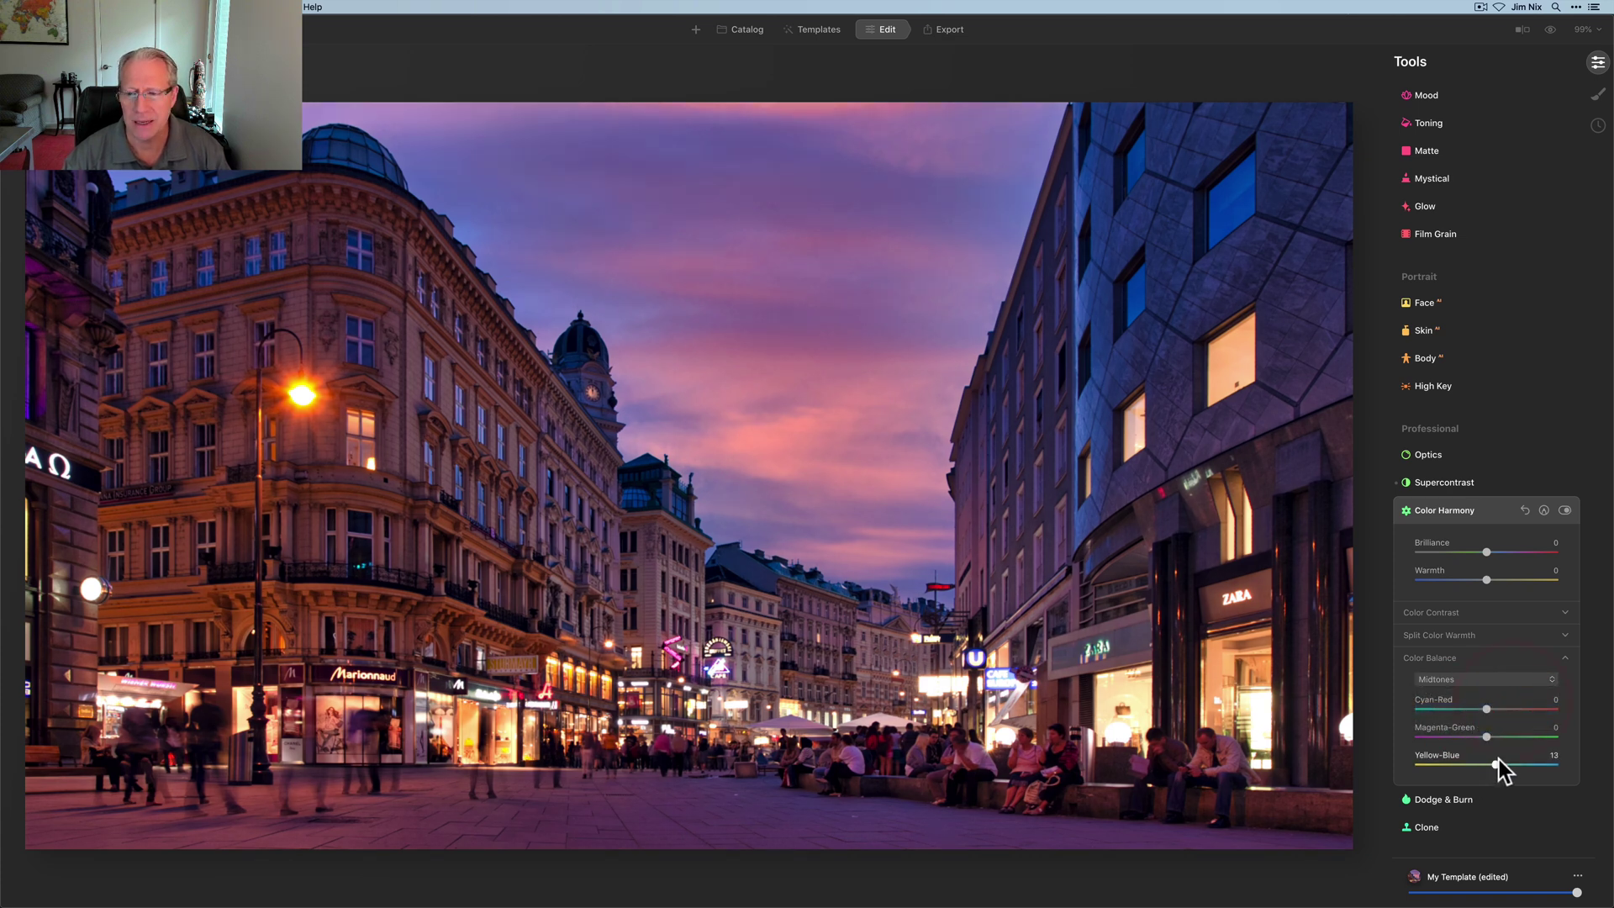
click(1564, 511)
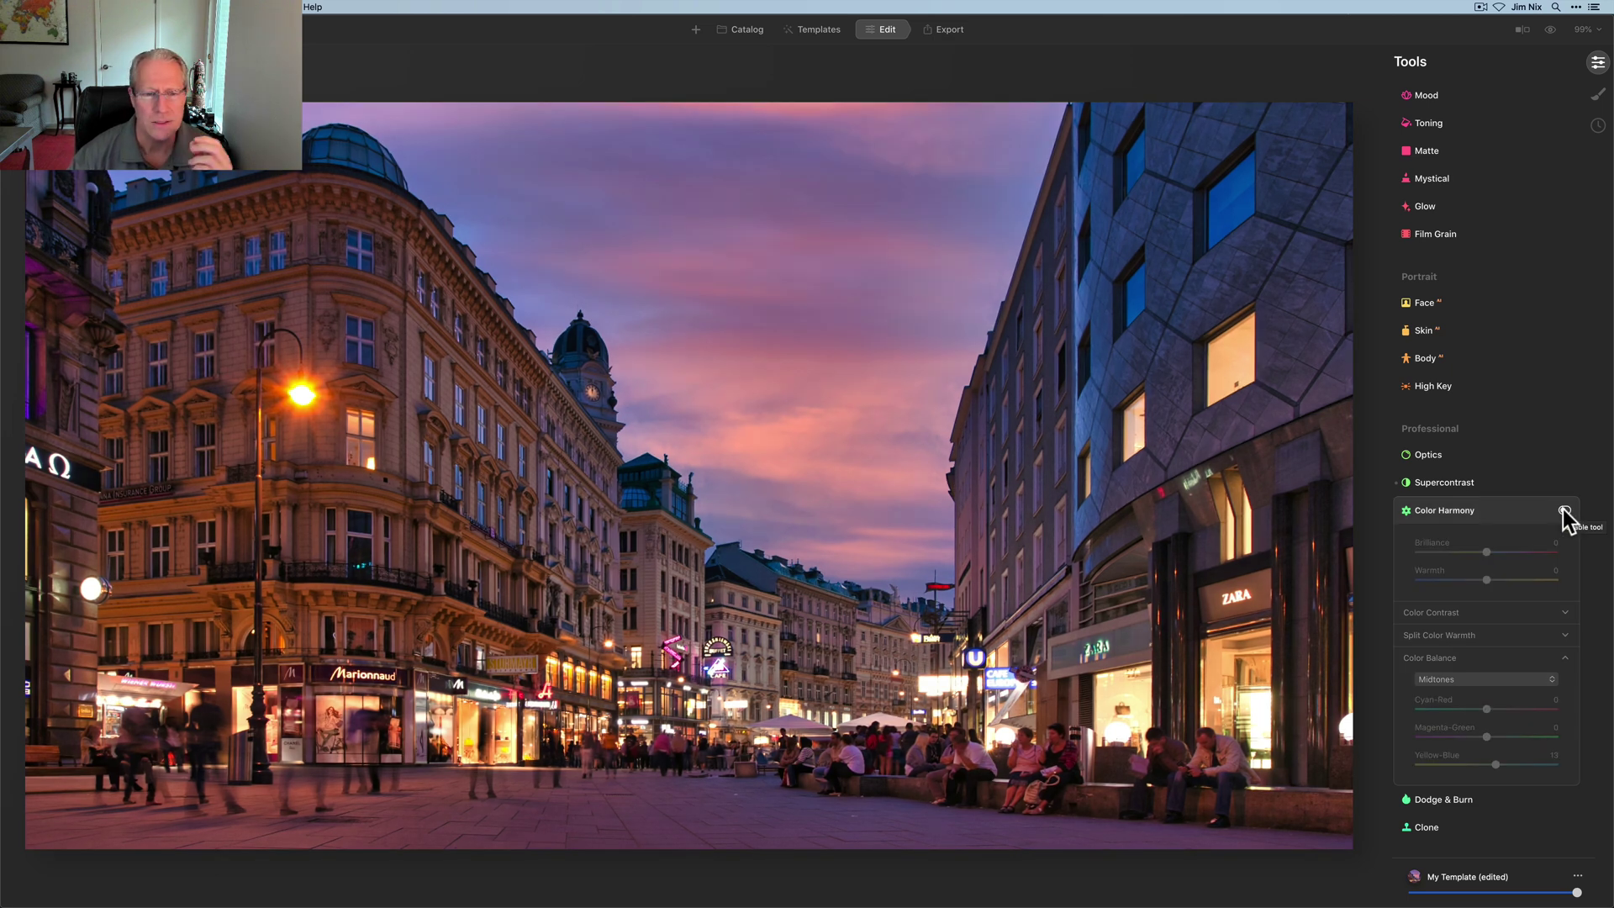
click(1564, 511)
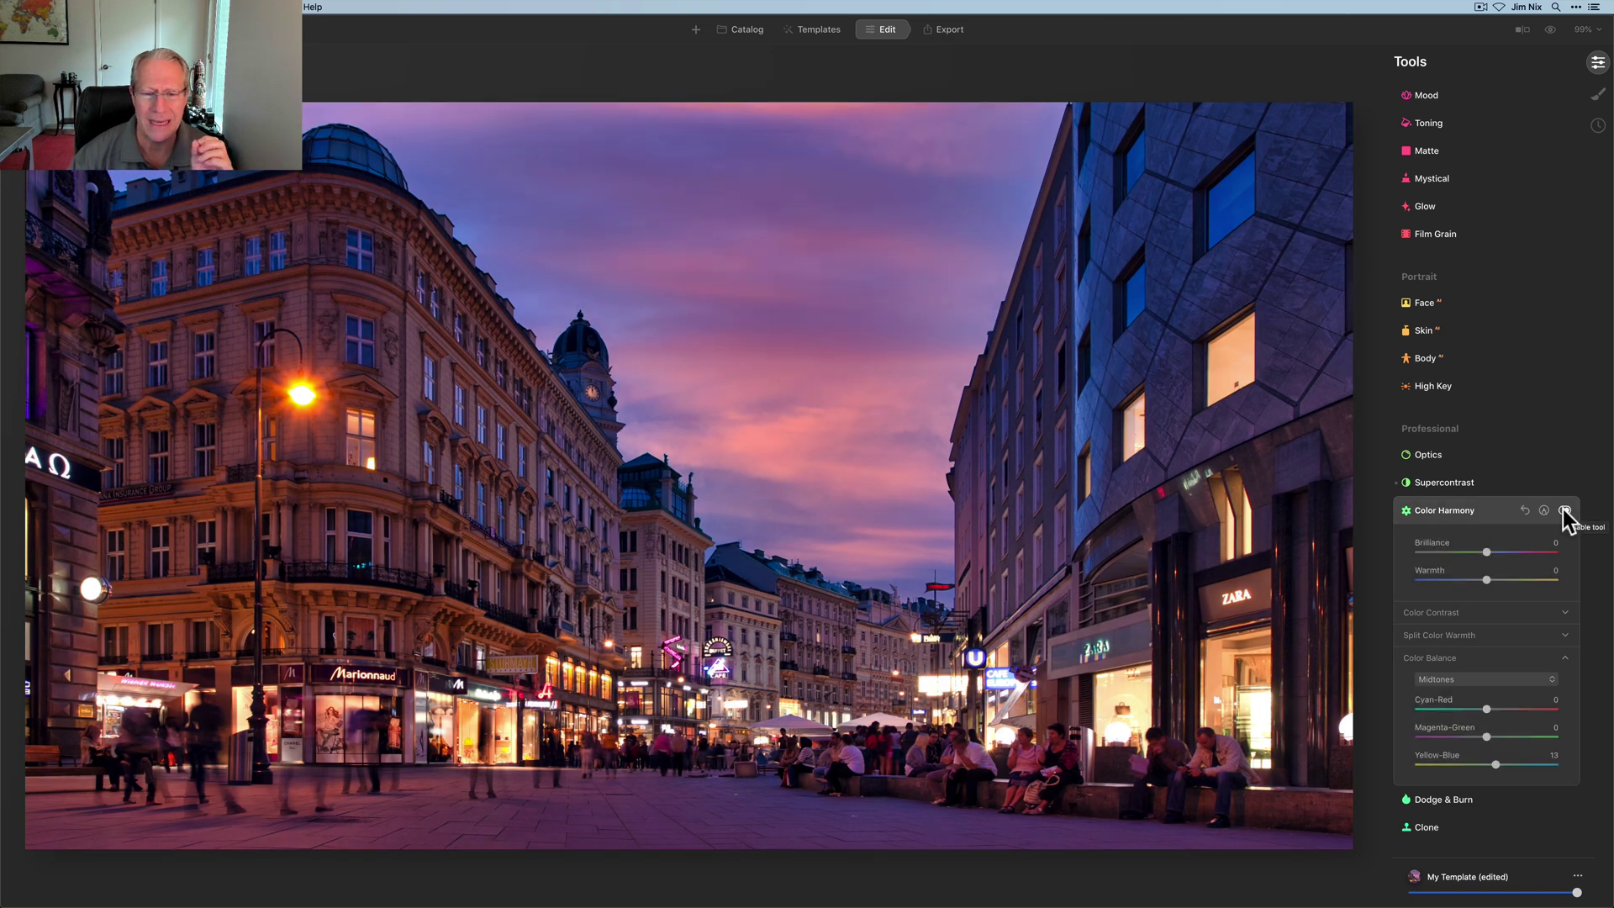
Step: In the Color tool, set Saturation to -6 and Vibrance to -10
click(1490, 515)
scroll(1490, 514, up, 10)
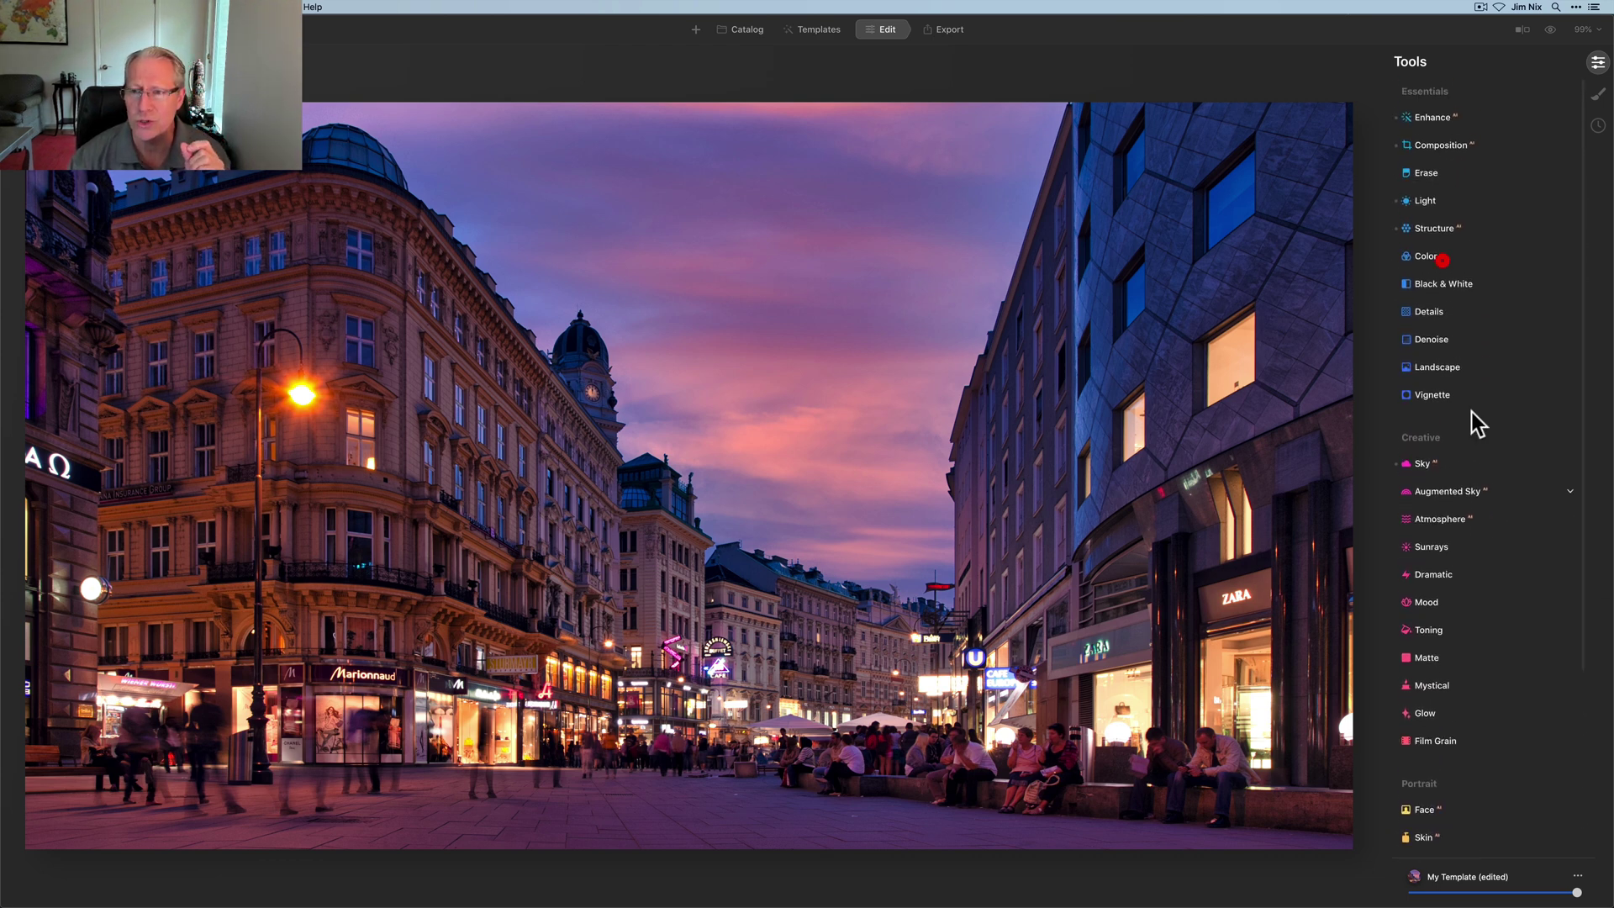
click(1443, 258)
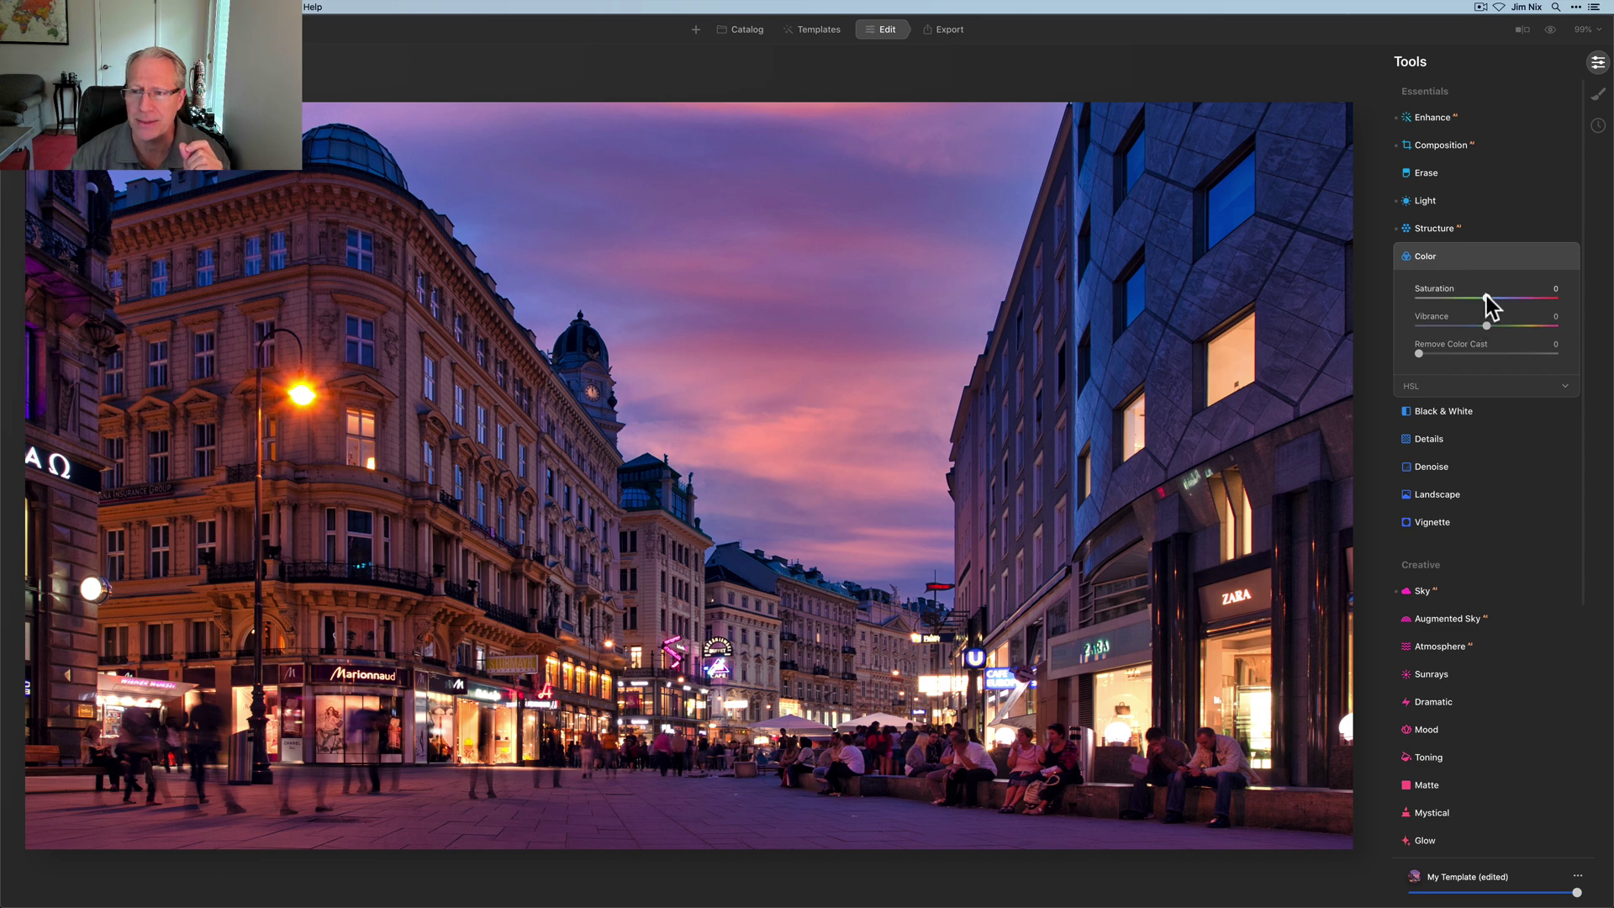
drag(1486, 296, 1485, 296)
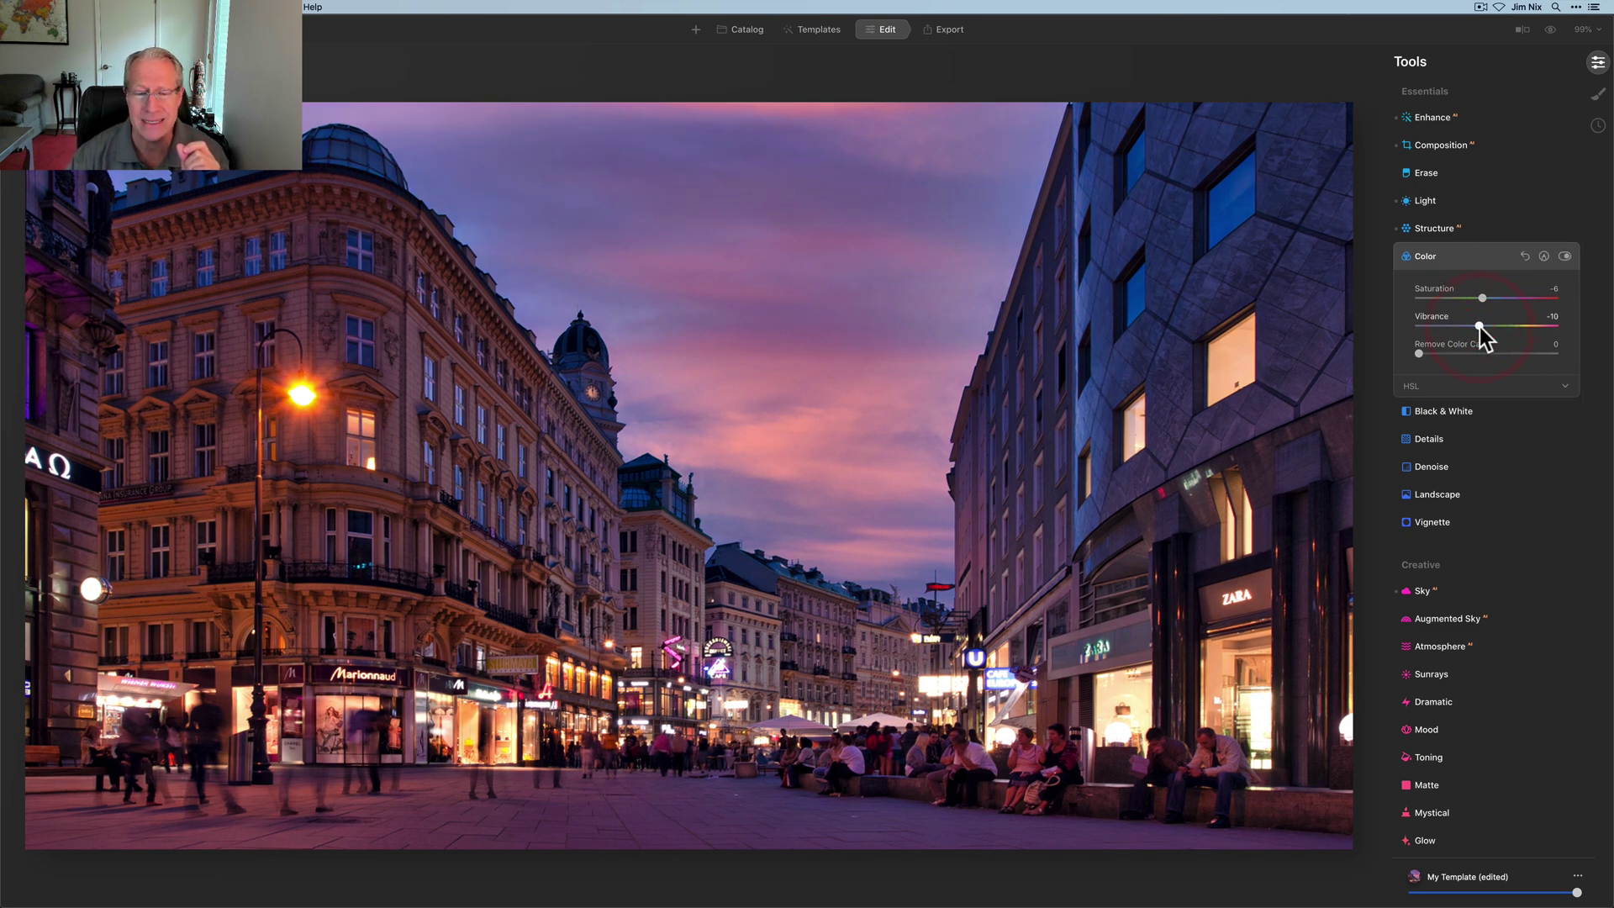
Step: Lower HSL saturation of Blue to -20 and Magenta to -14, then compare before and after
click(1415, 387)
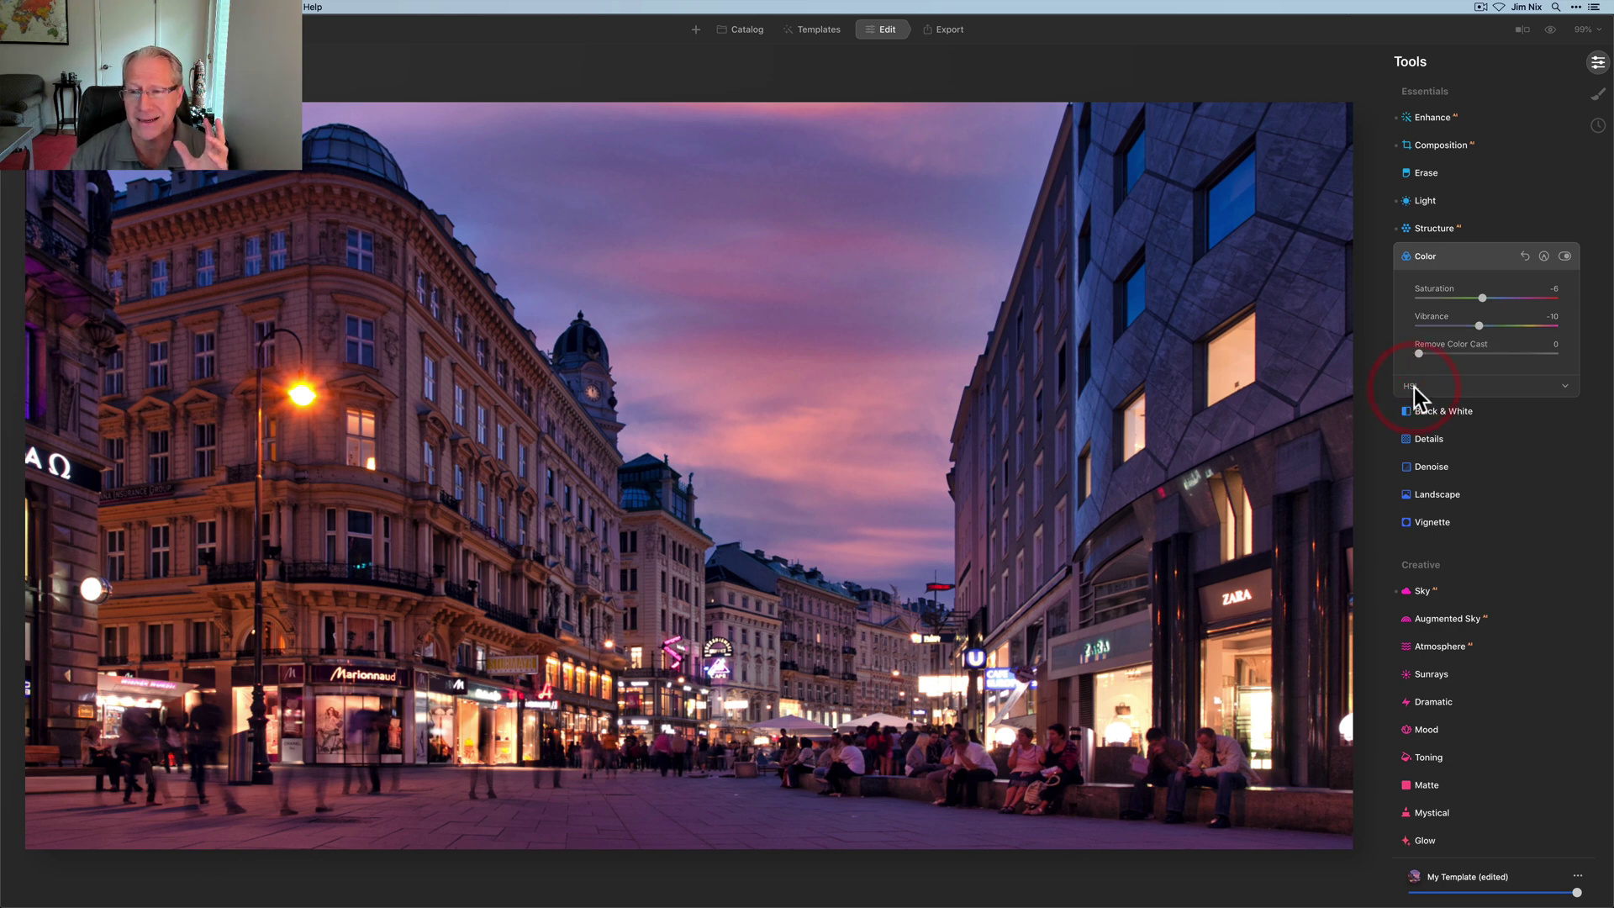
click(1447, 407)
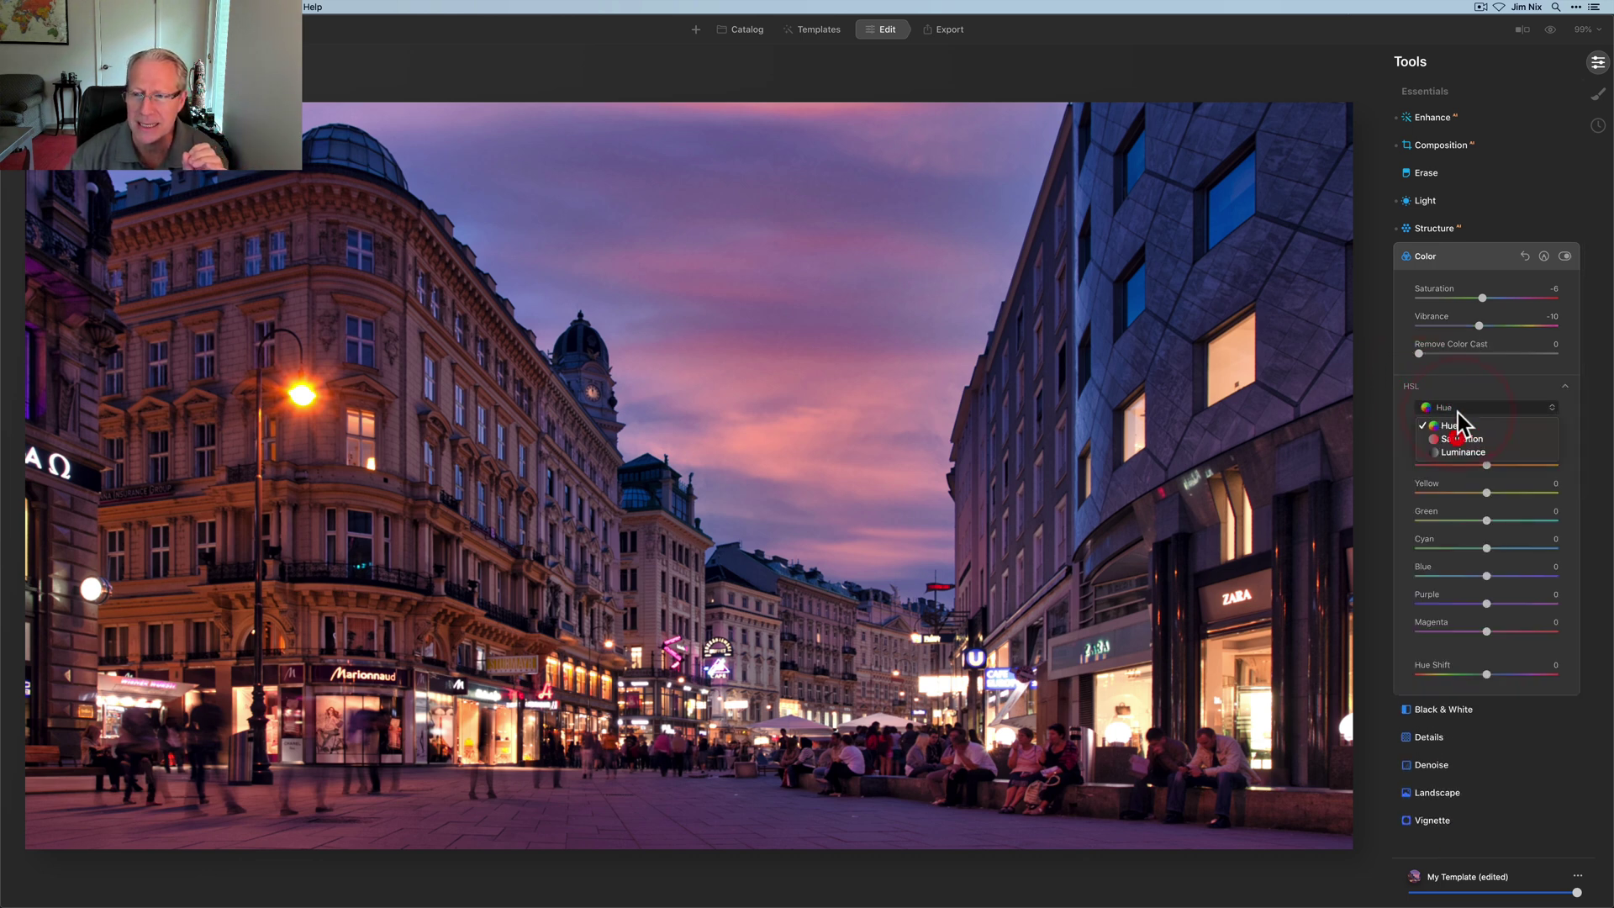
click(1462, 438)
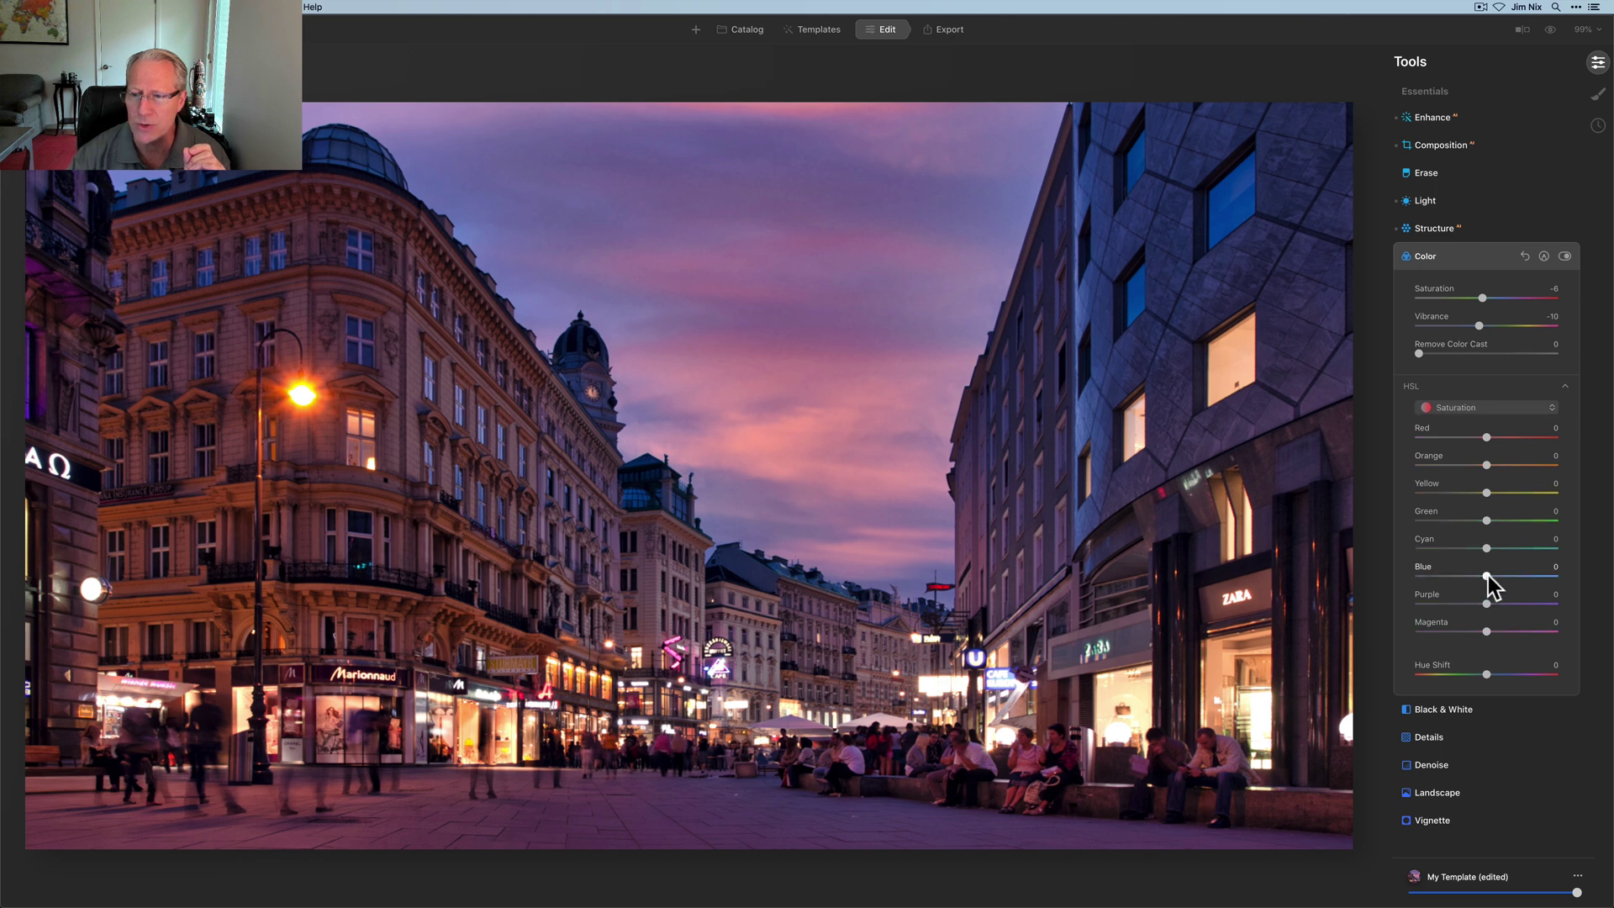
drag(1486, 575, 1480, 576)
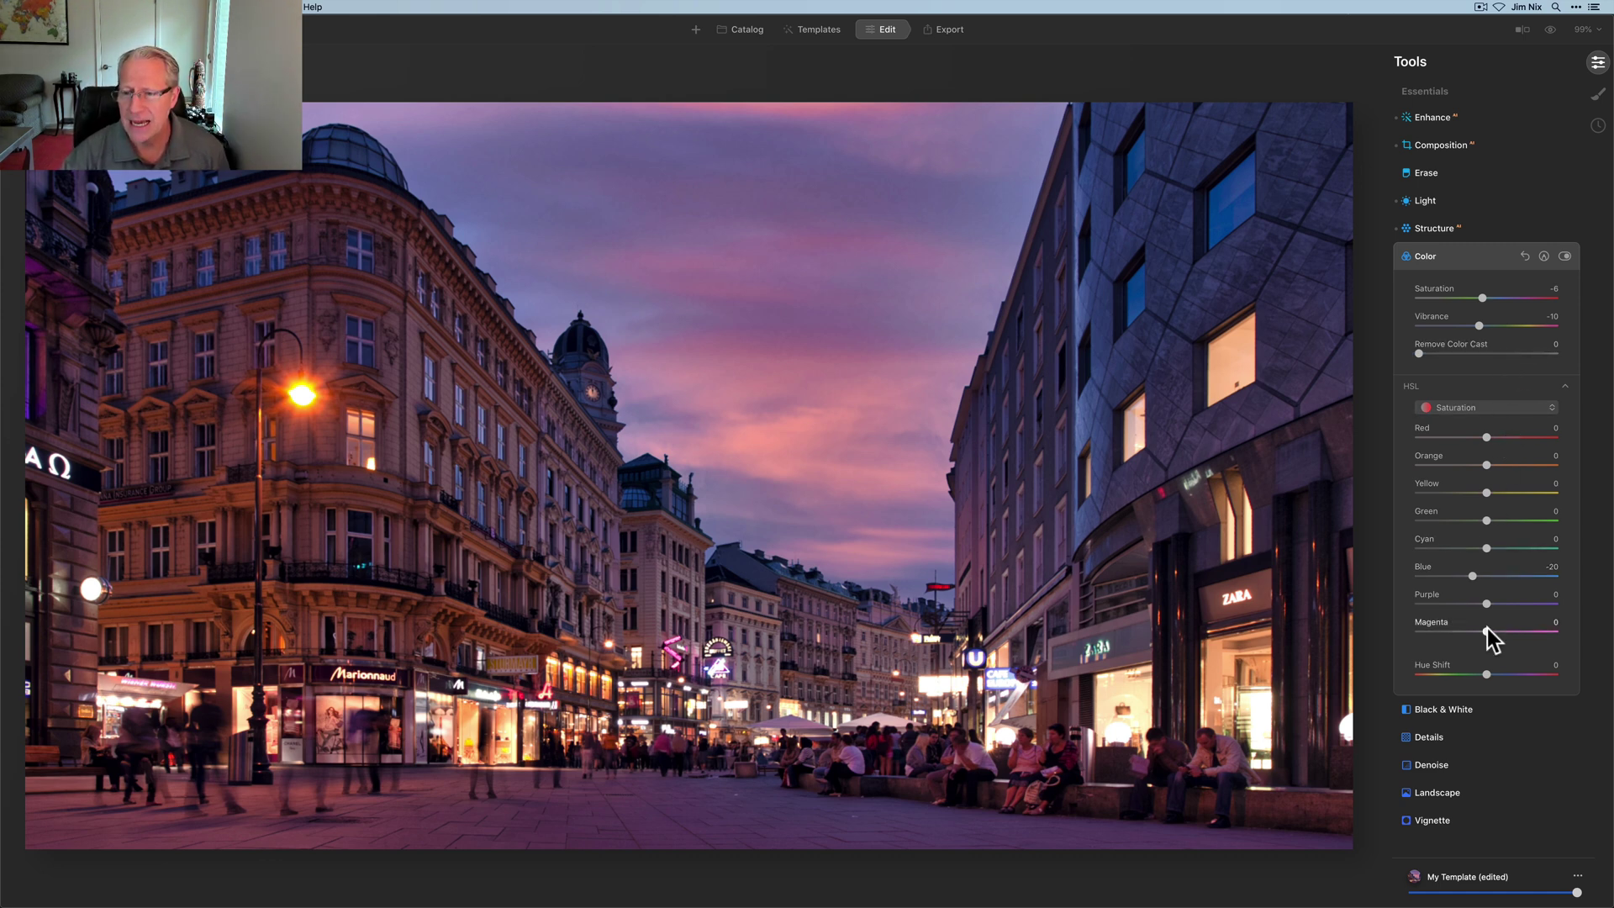
drag(1478, 631, 1476, 632)
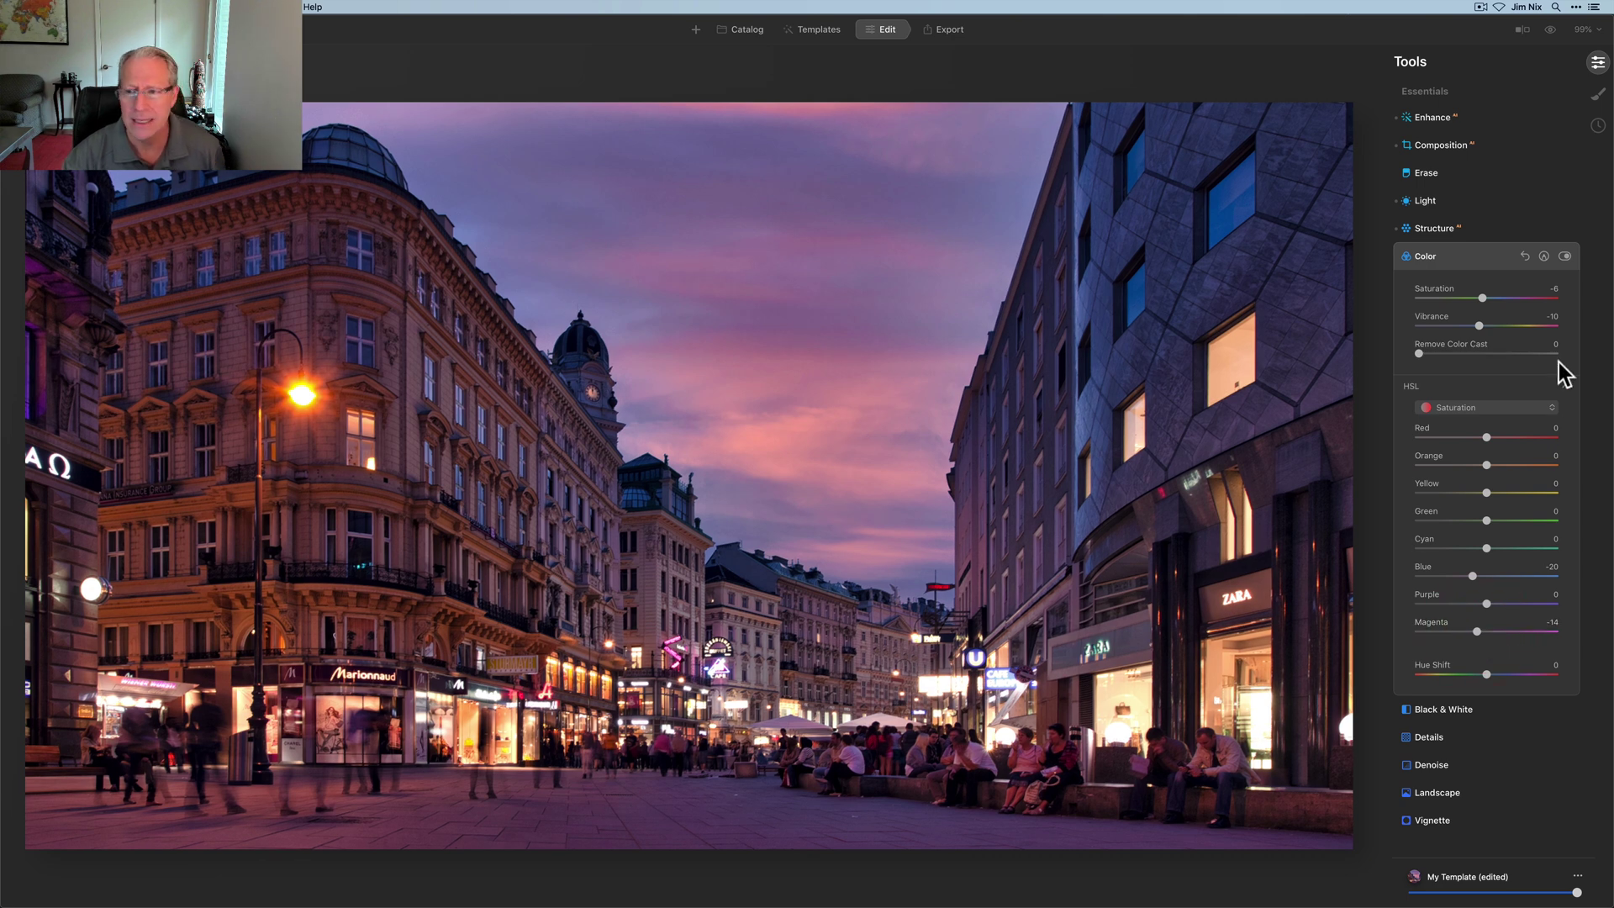
click(1564, 257)
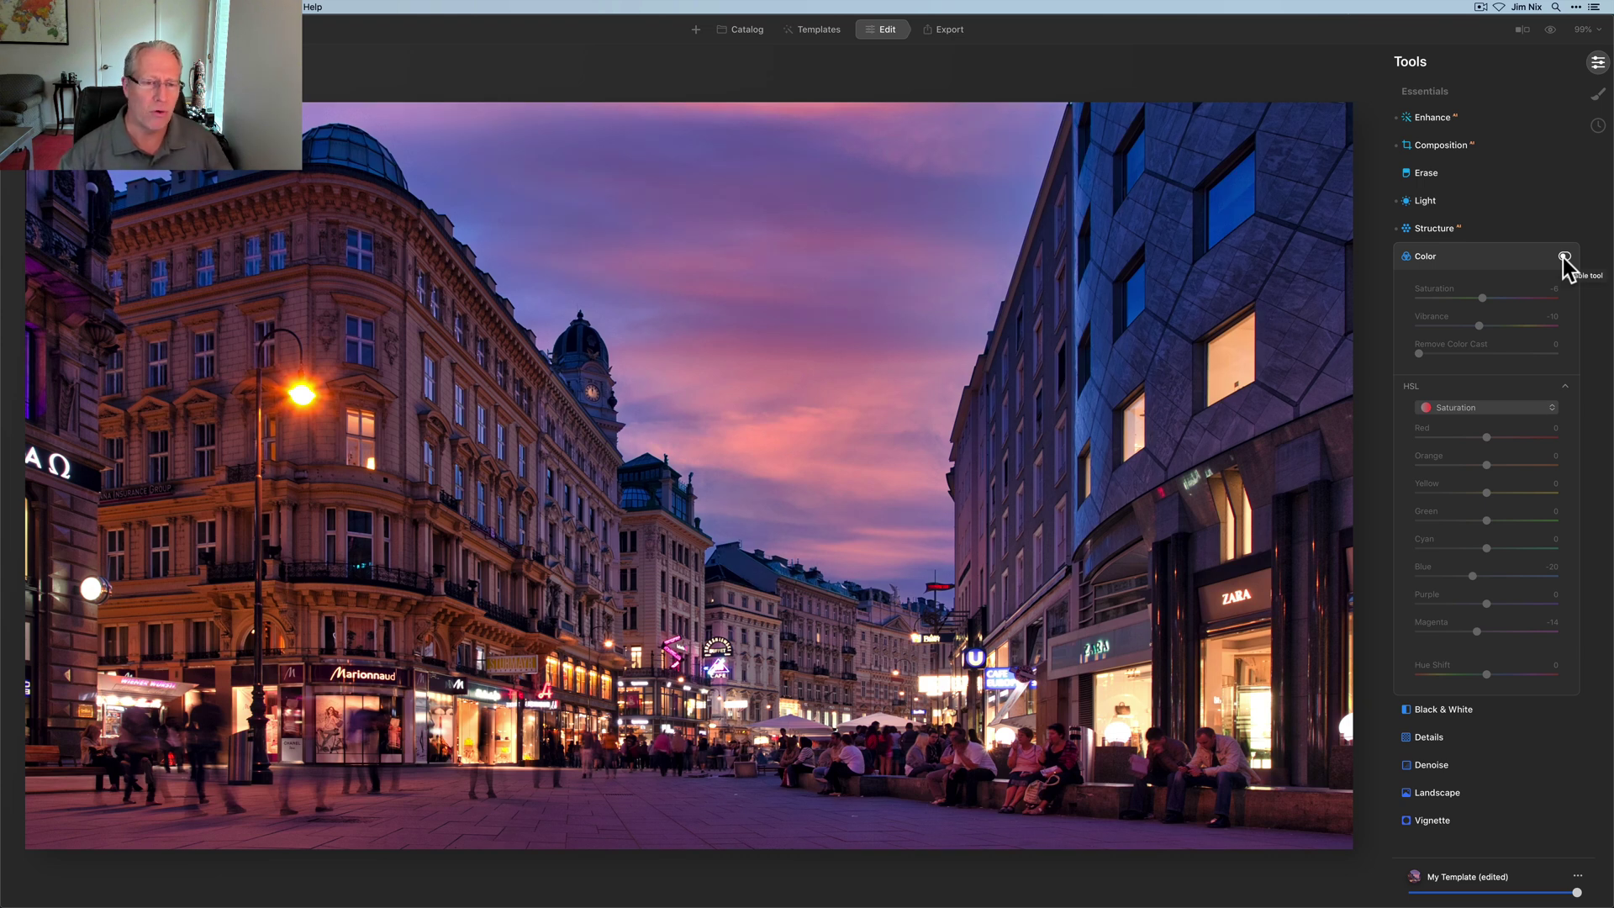
click(1564, 257)
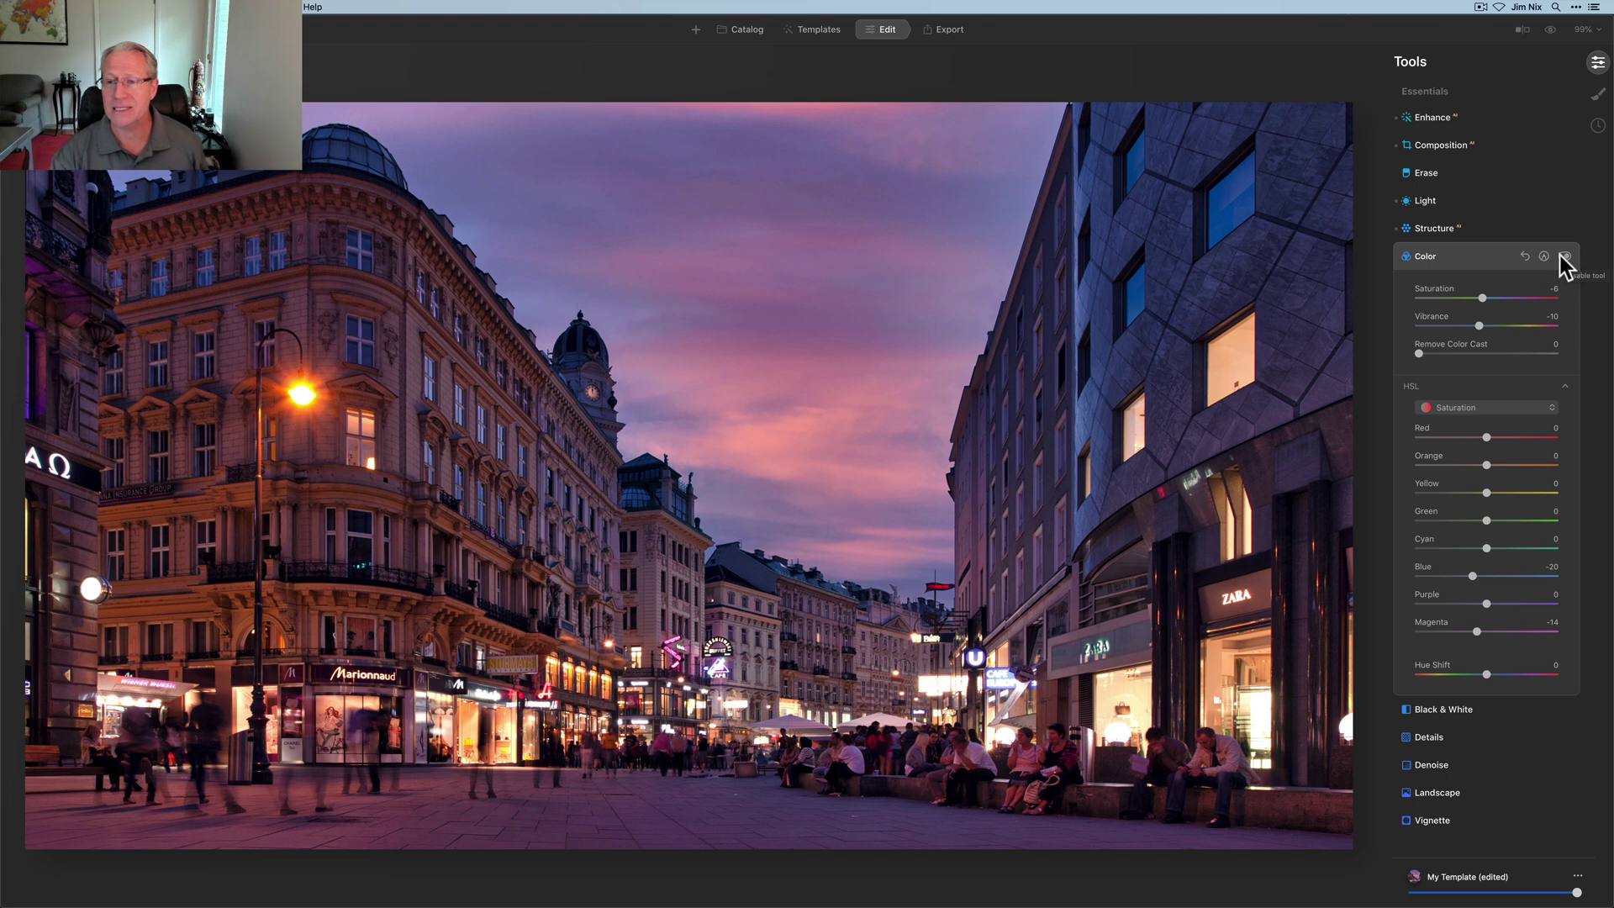
click(1564, 258)
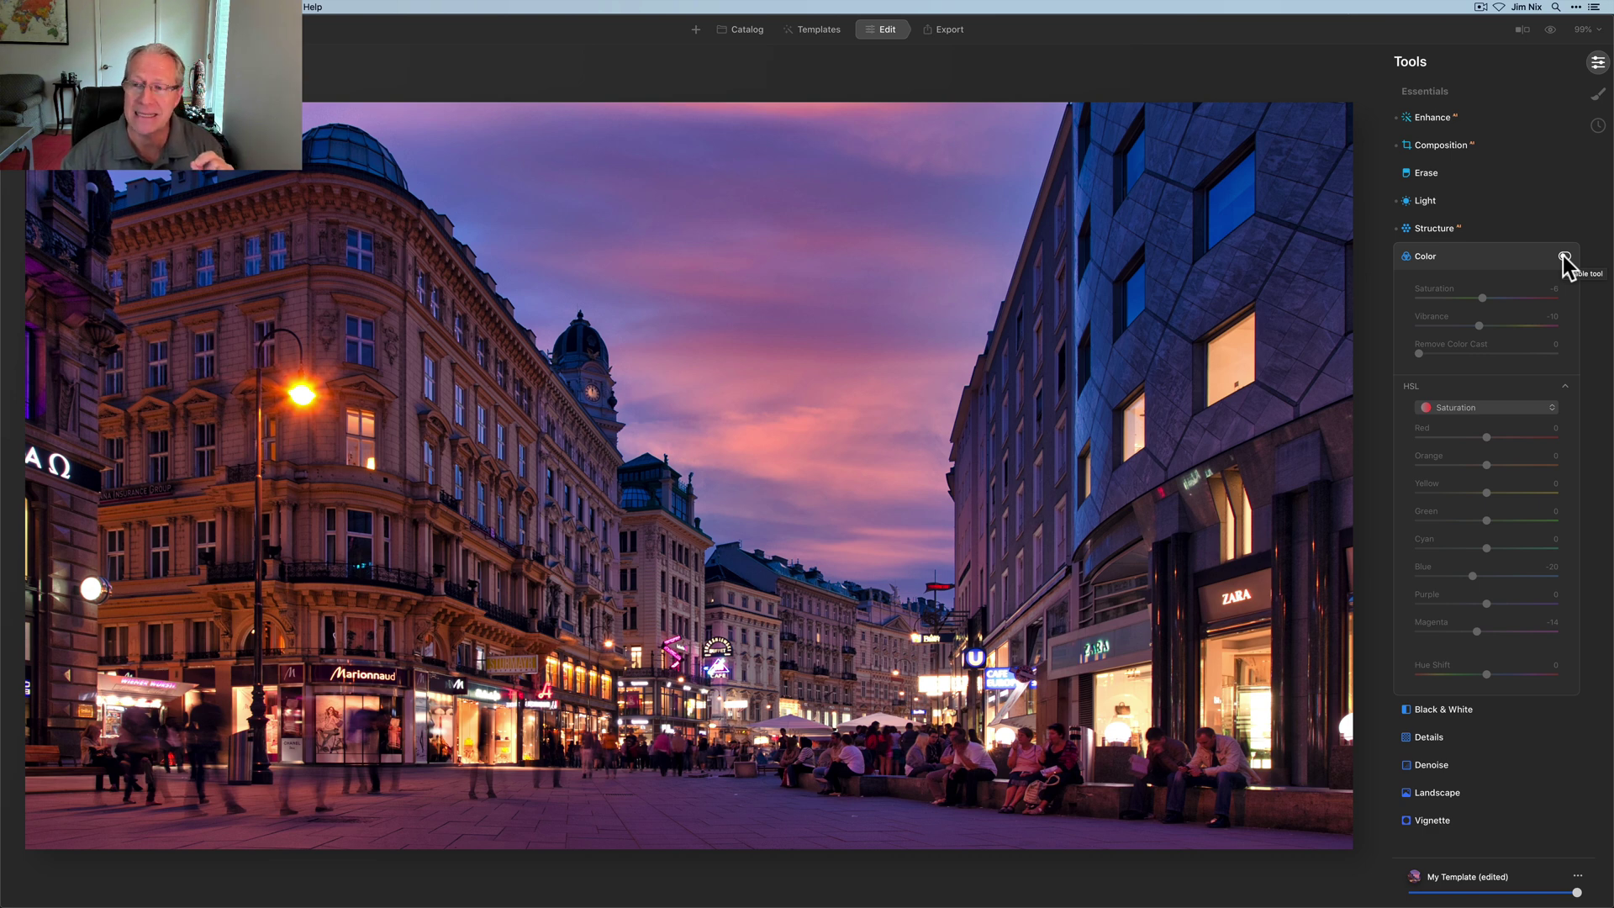
click(1564, 257)
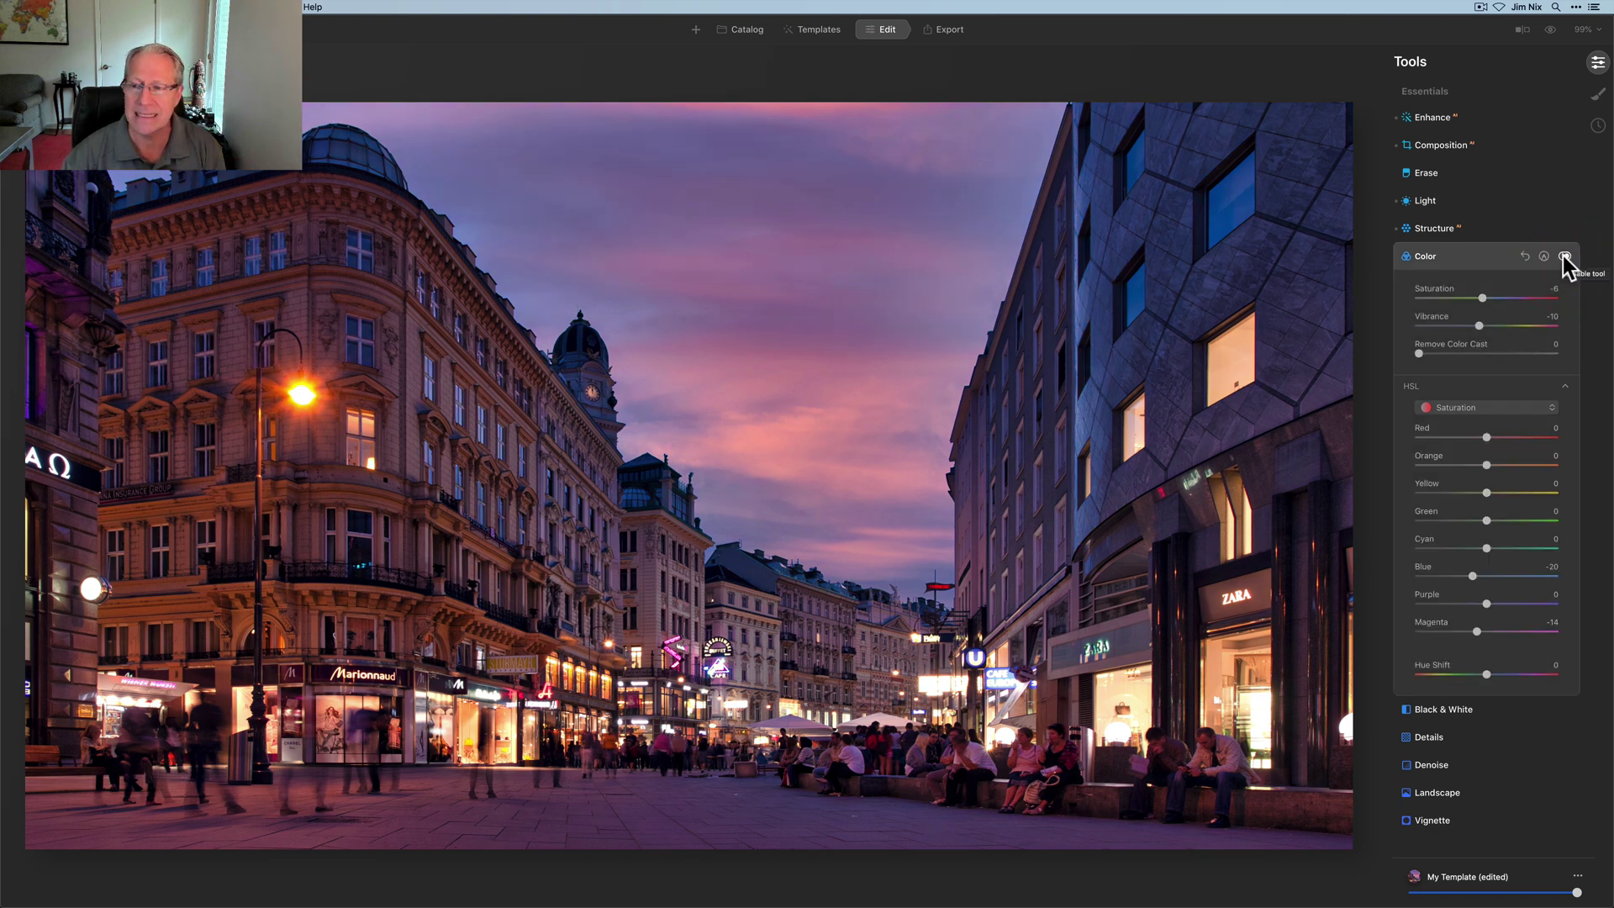
click(1475, 258)
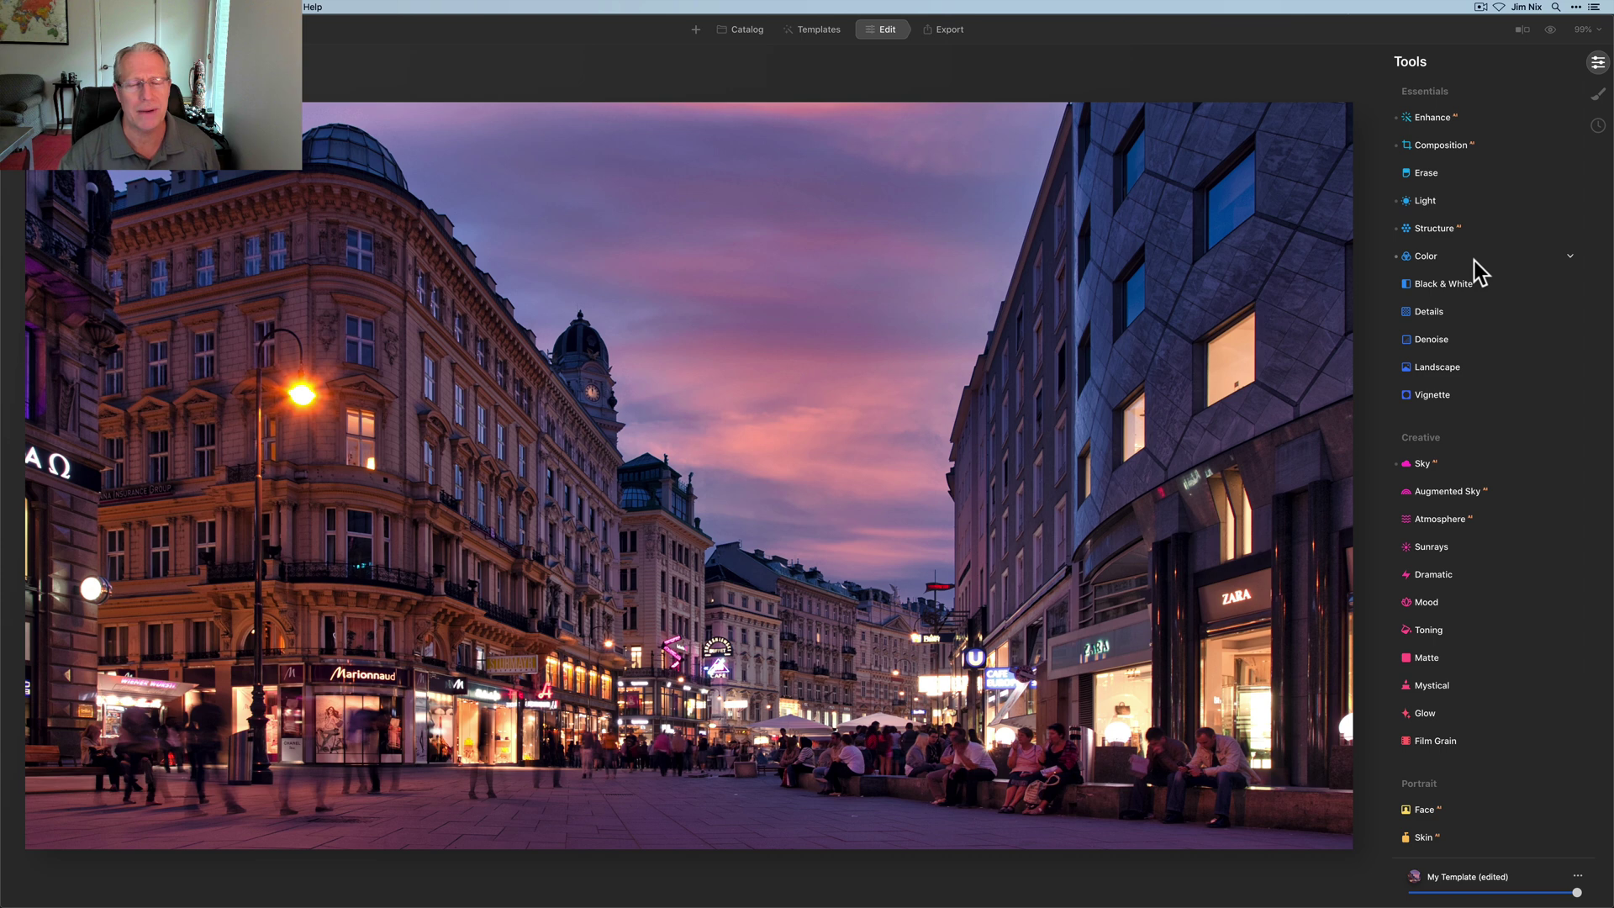
click(1429, 602)
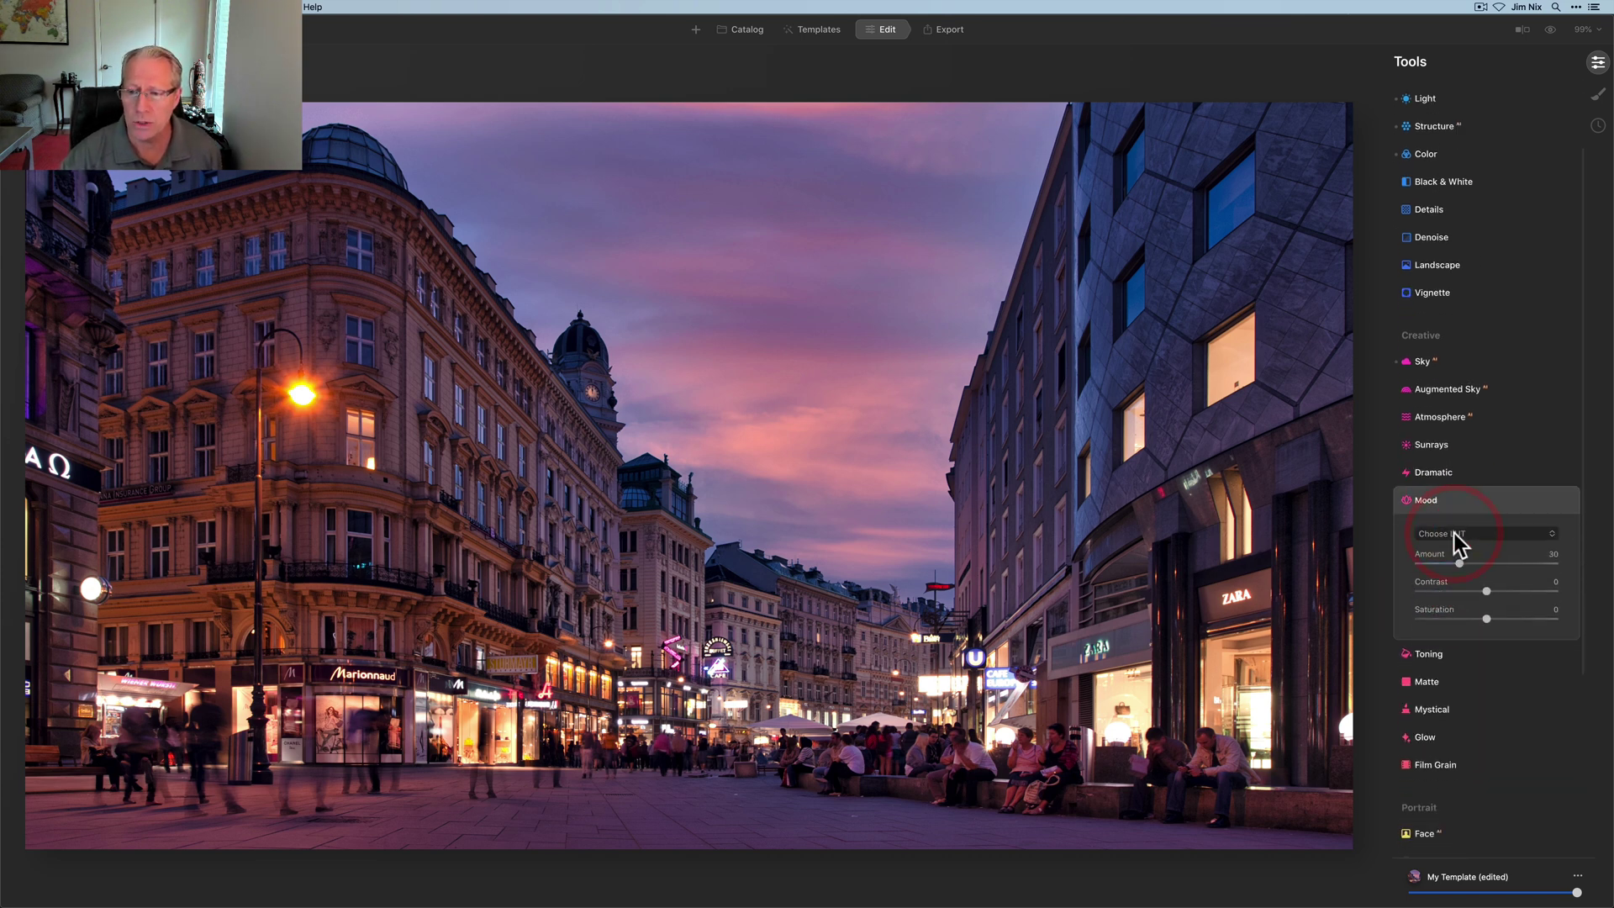
click(1457, 535)
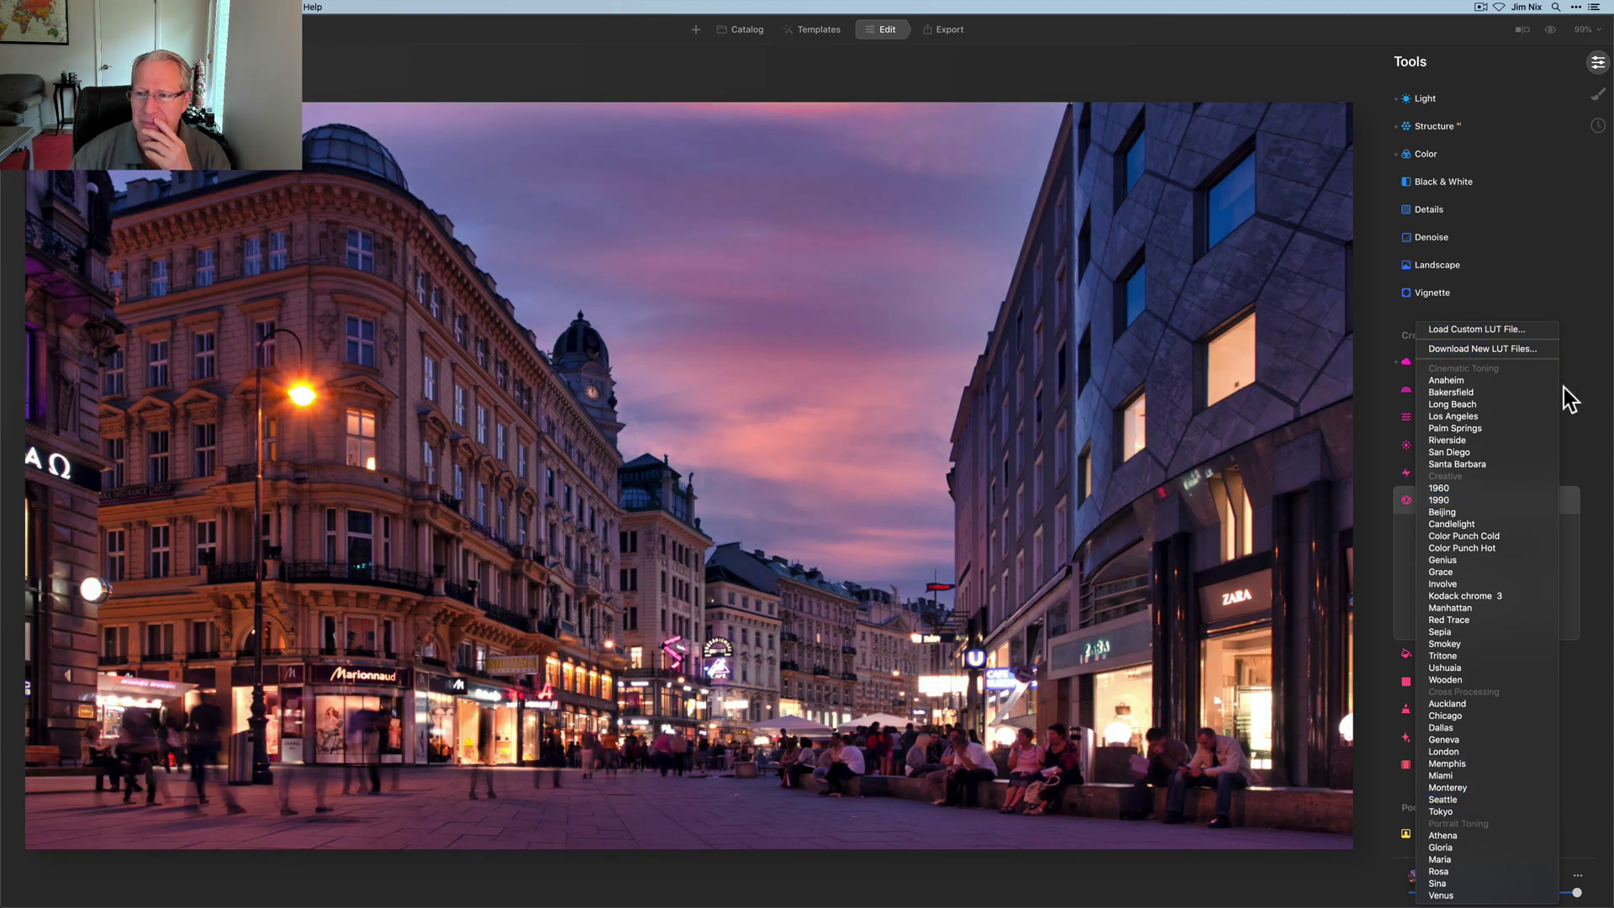
click(1569, 399)
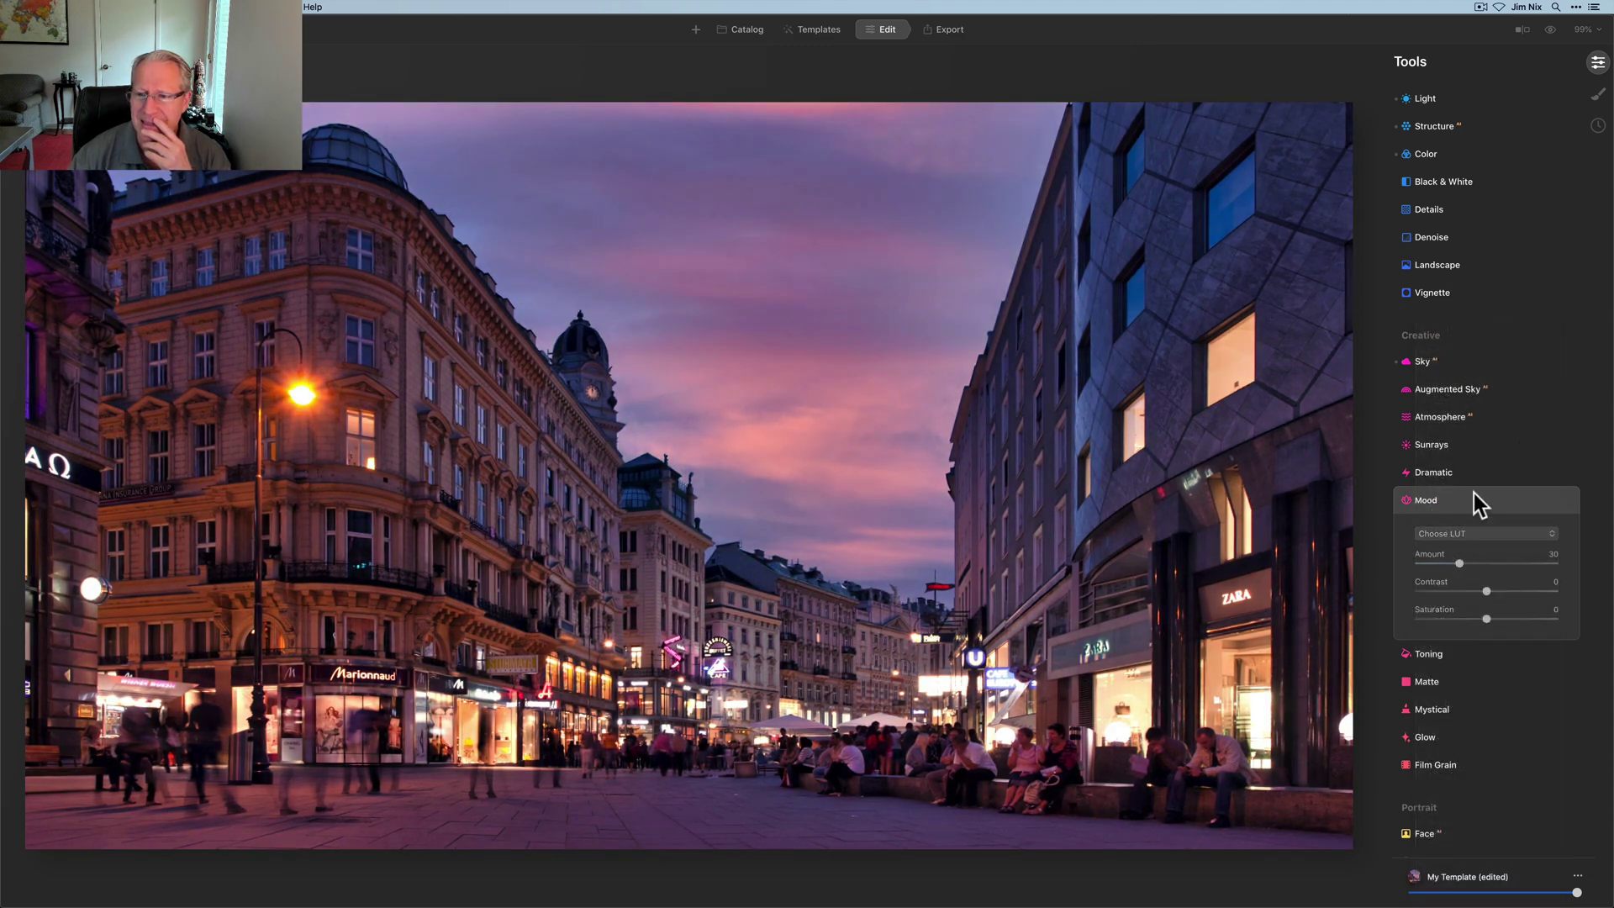
click(1457, 505)
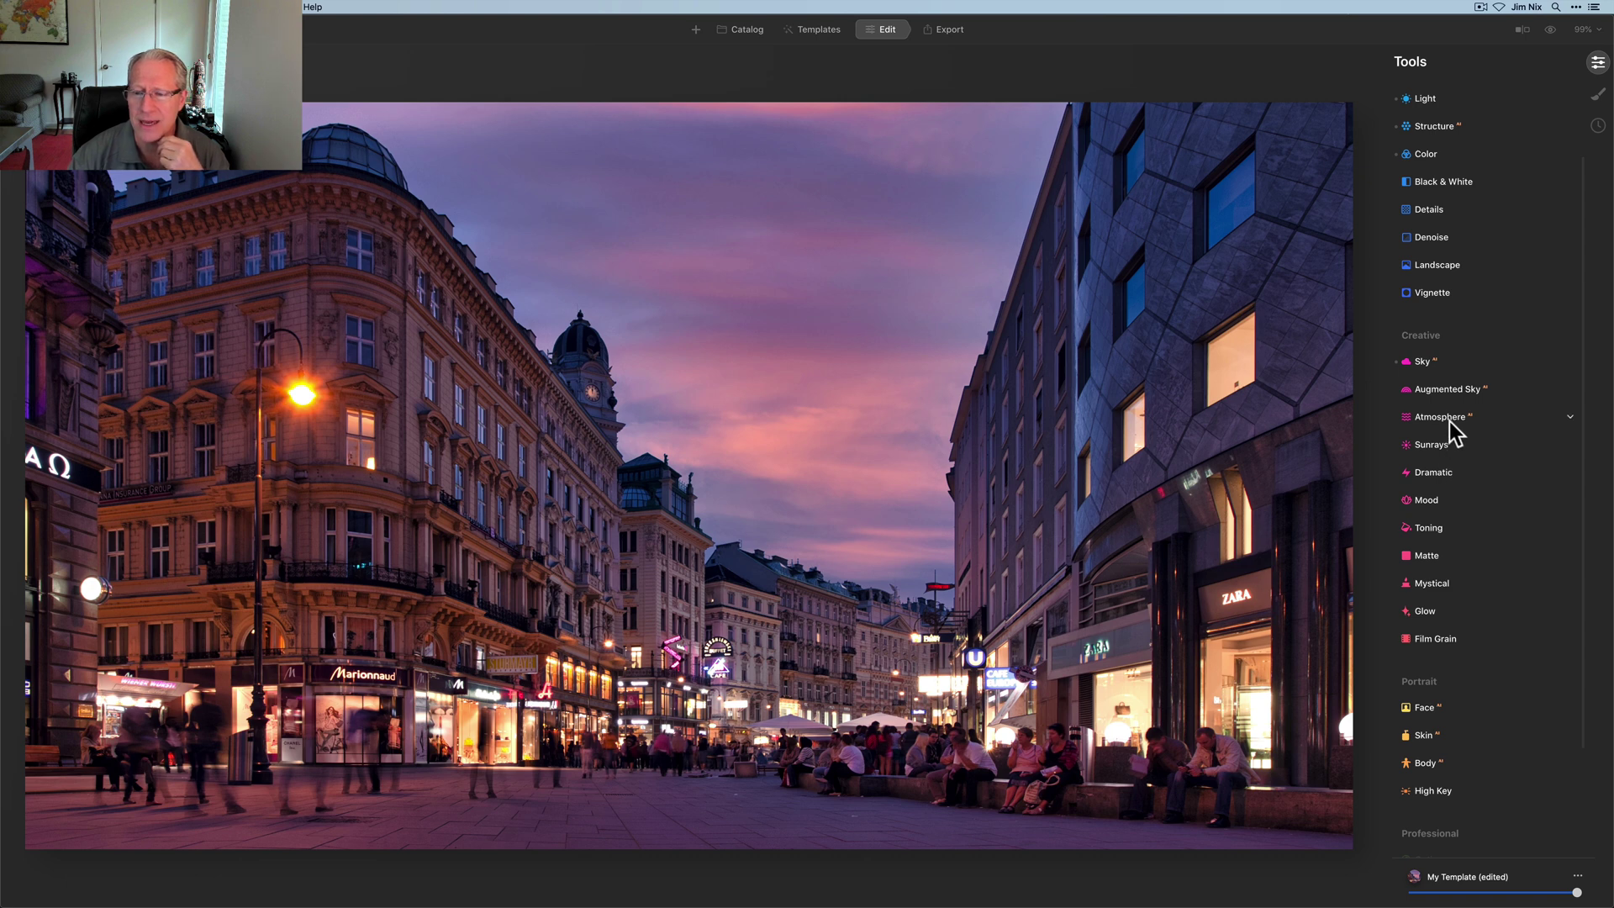
Step: Apply Mystical with Amount 37 and Shadows 35, toggling it off and on to compare
click(1429, 584)
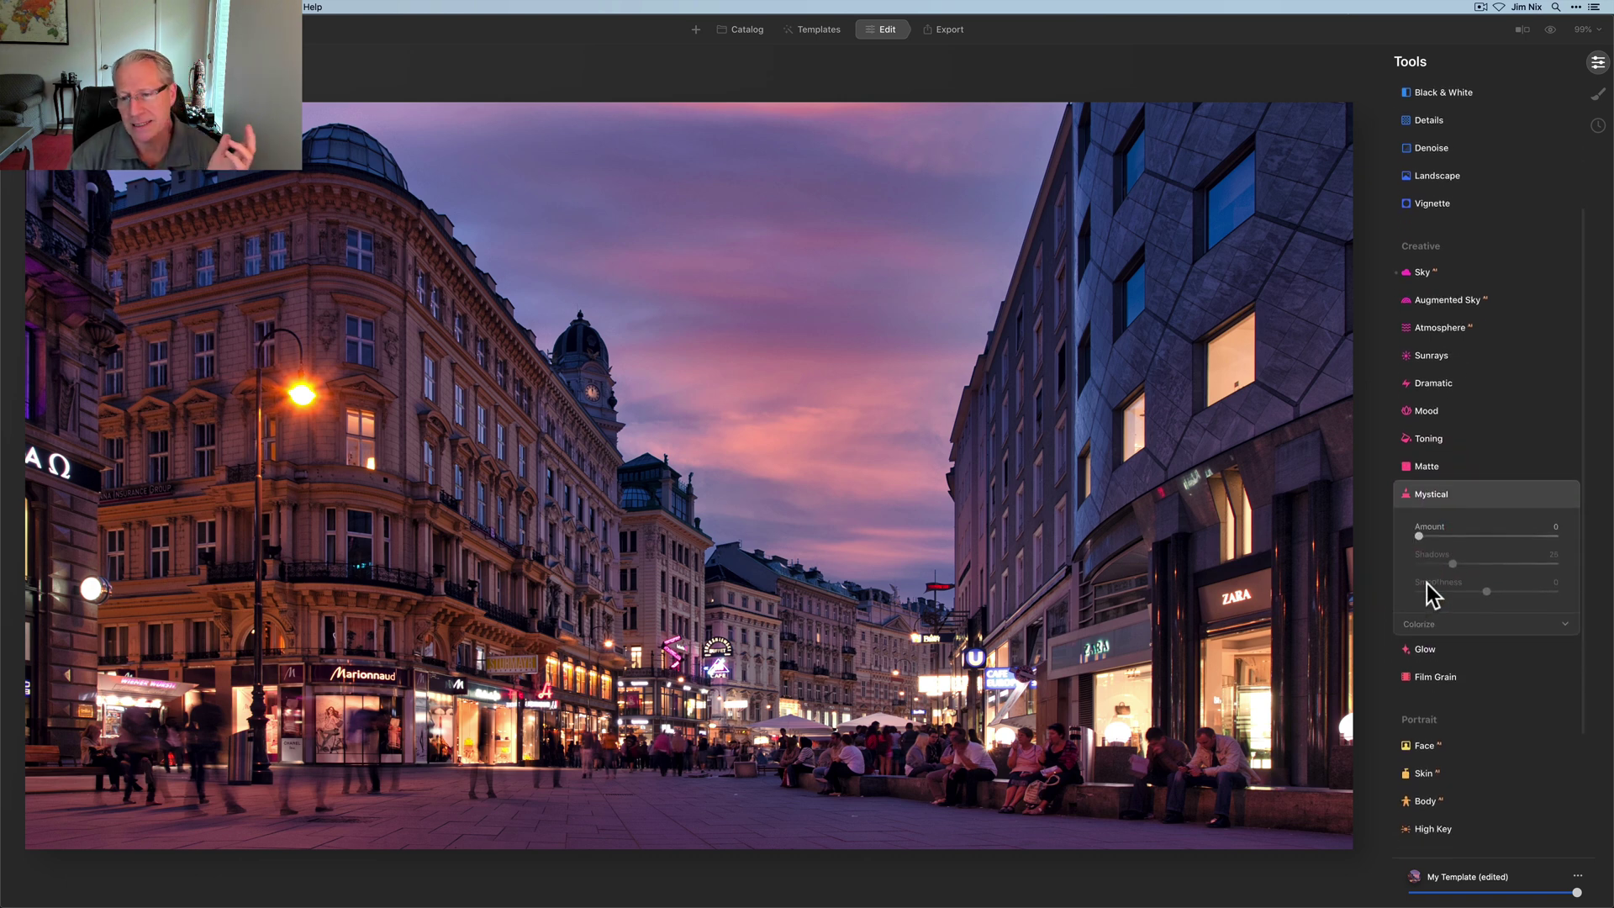
drag(1421, 509, 1471, 511)
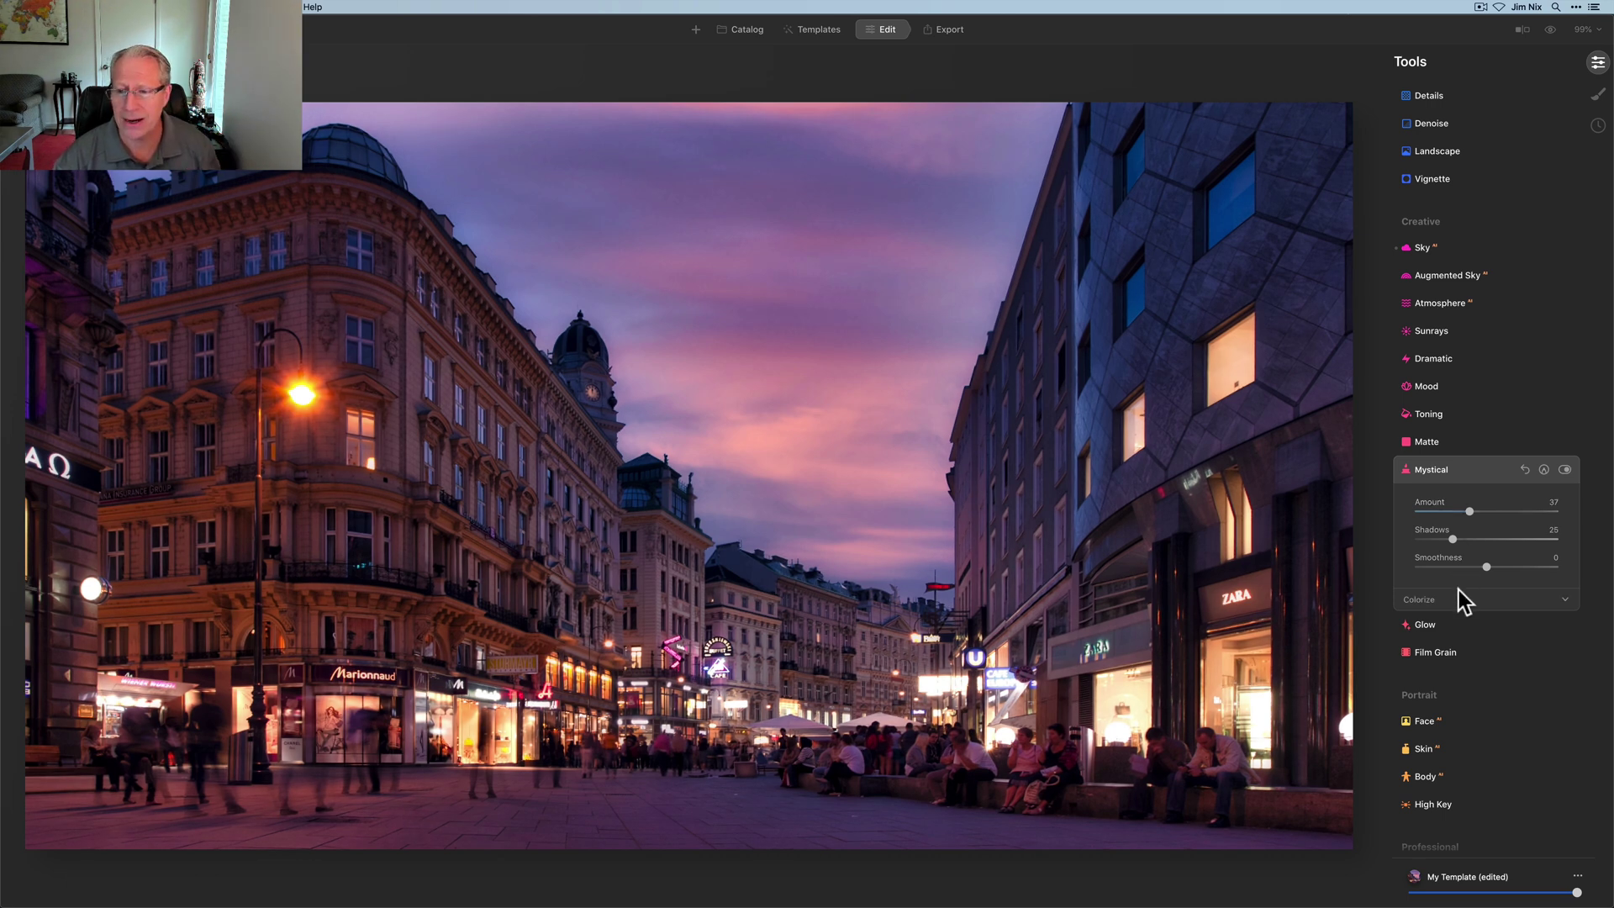
drag(1454, 539, 1472, 537)
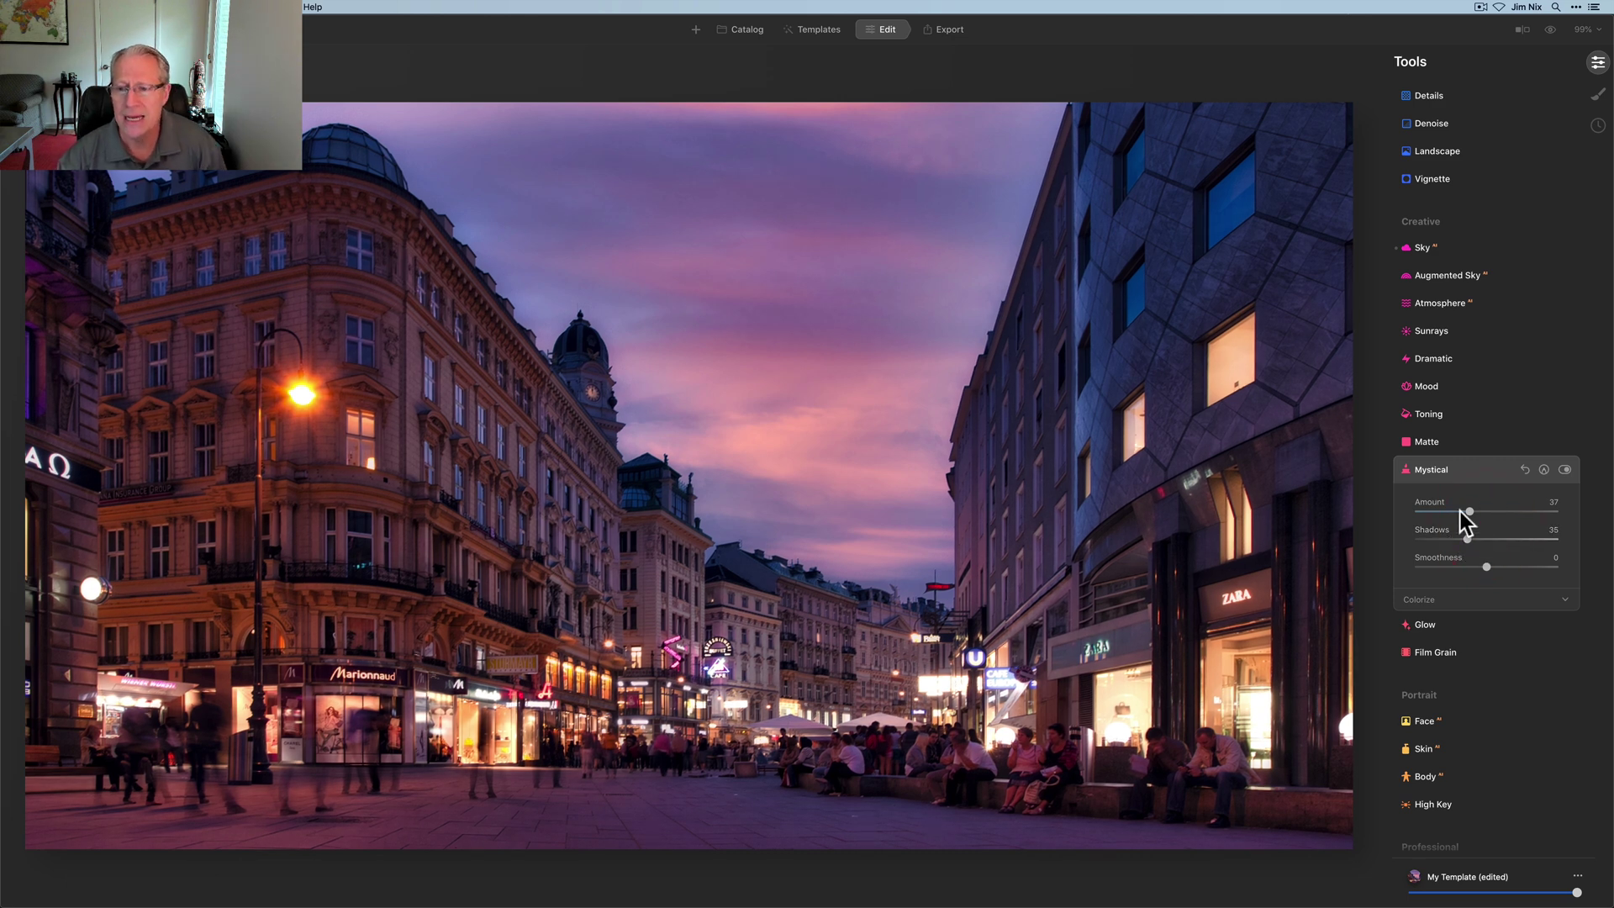
click(1565, 470)
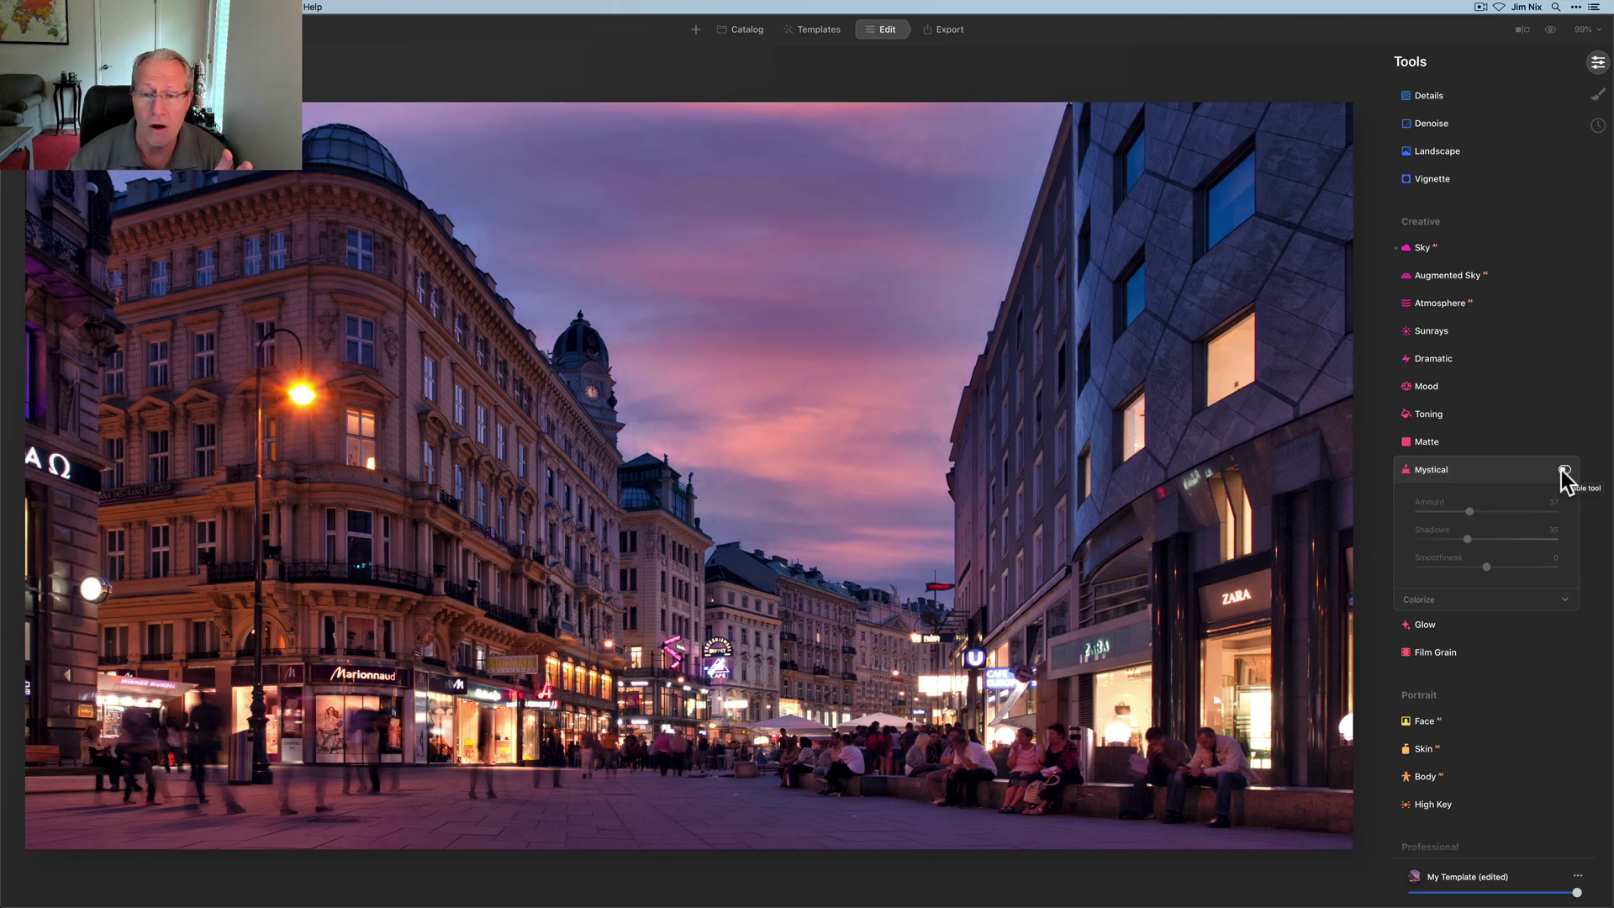
click(1565, 470)
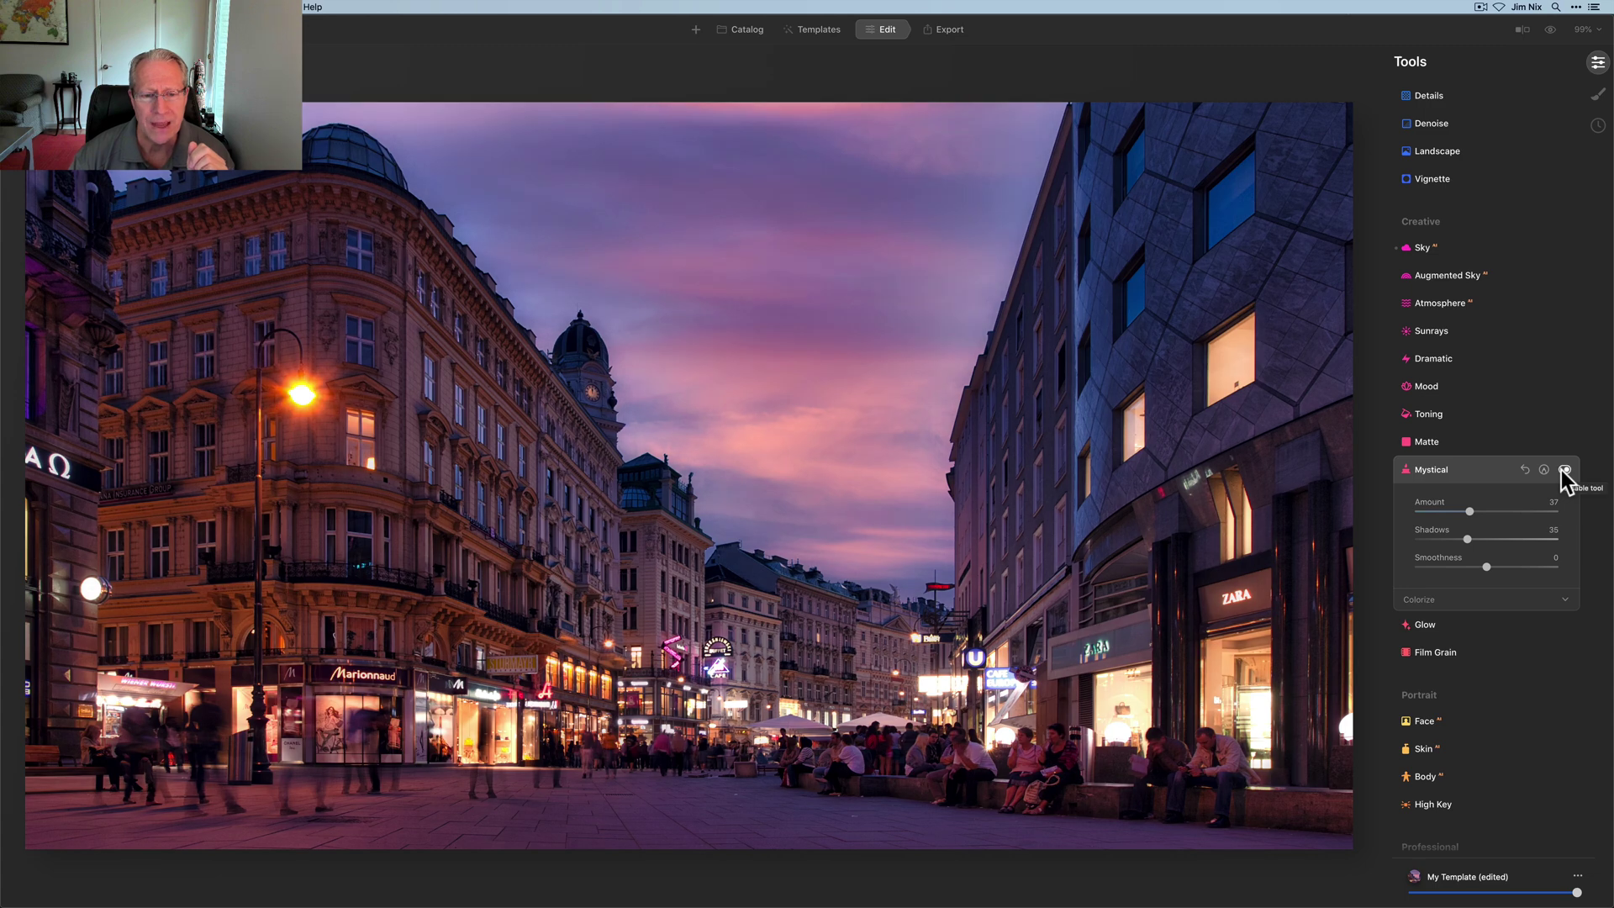
Step: Collapse Mystical, check the before/after split against the original, then reopen the Light tool
click(1473, 476)
click(1524, 29)
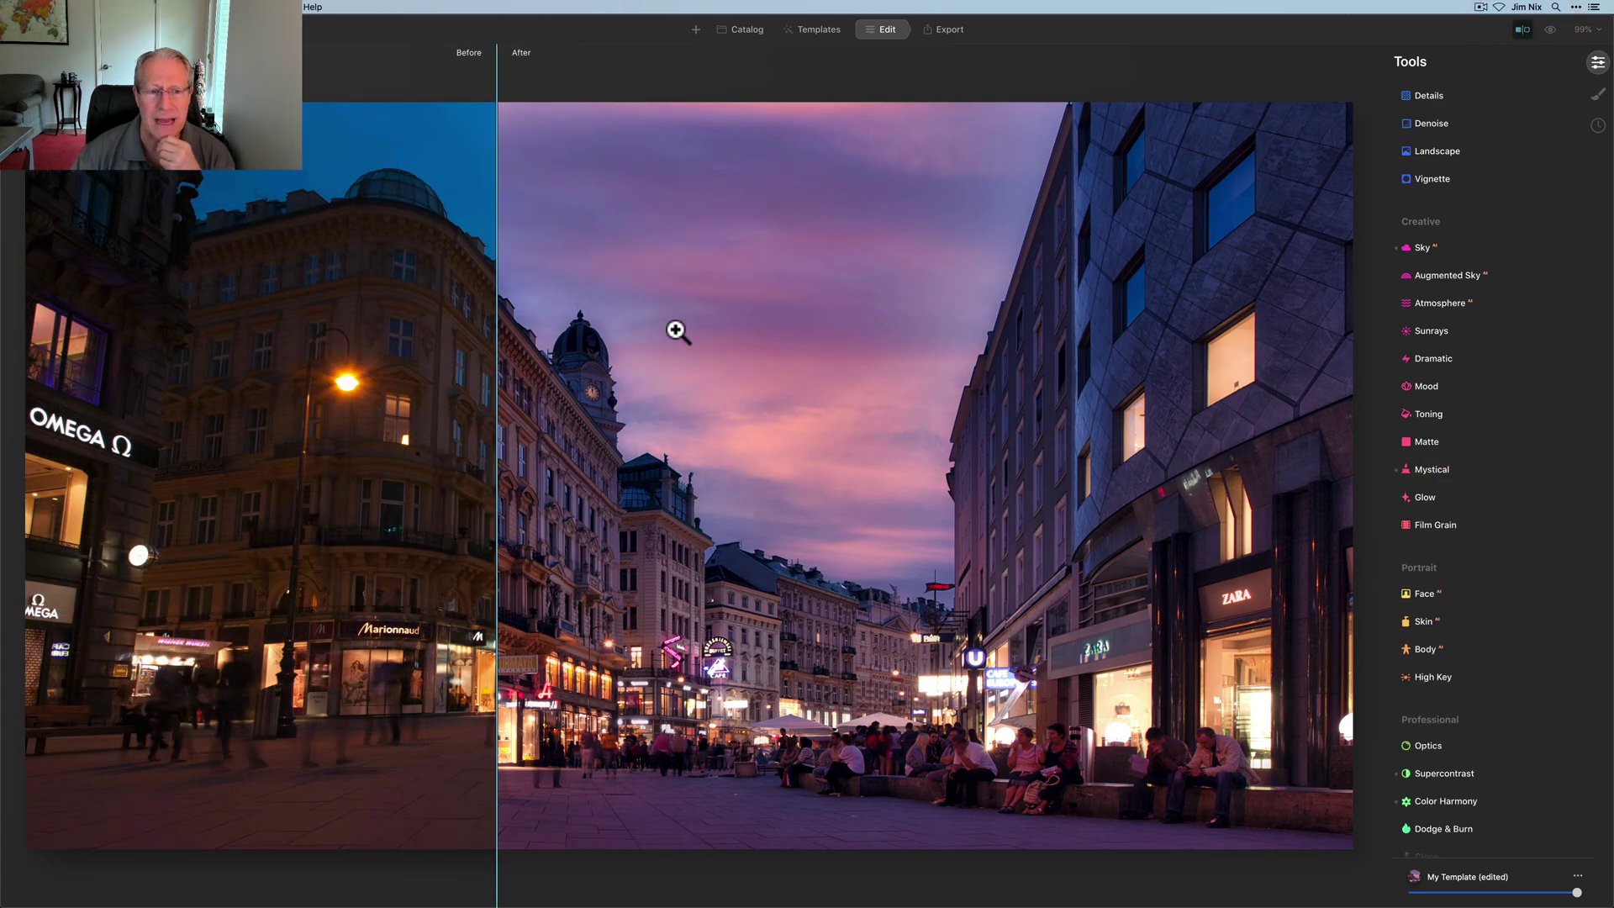
drag(504, 409, 487, 320)
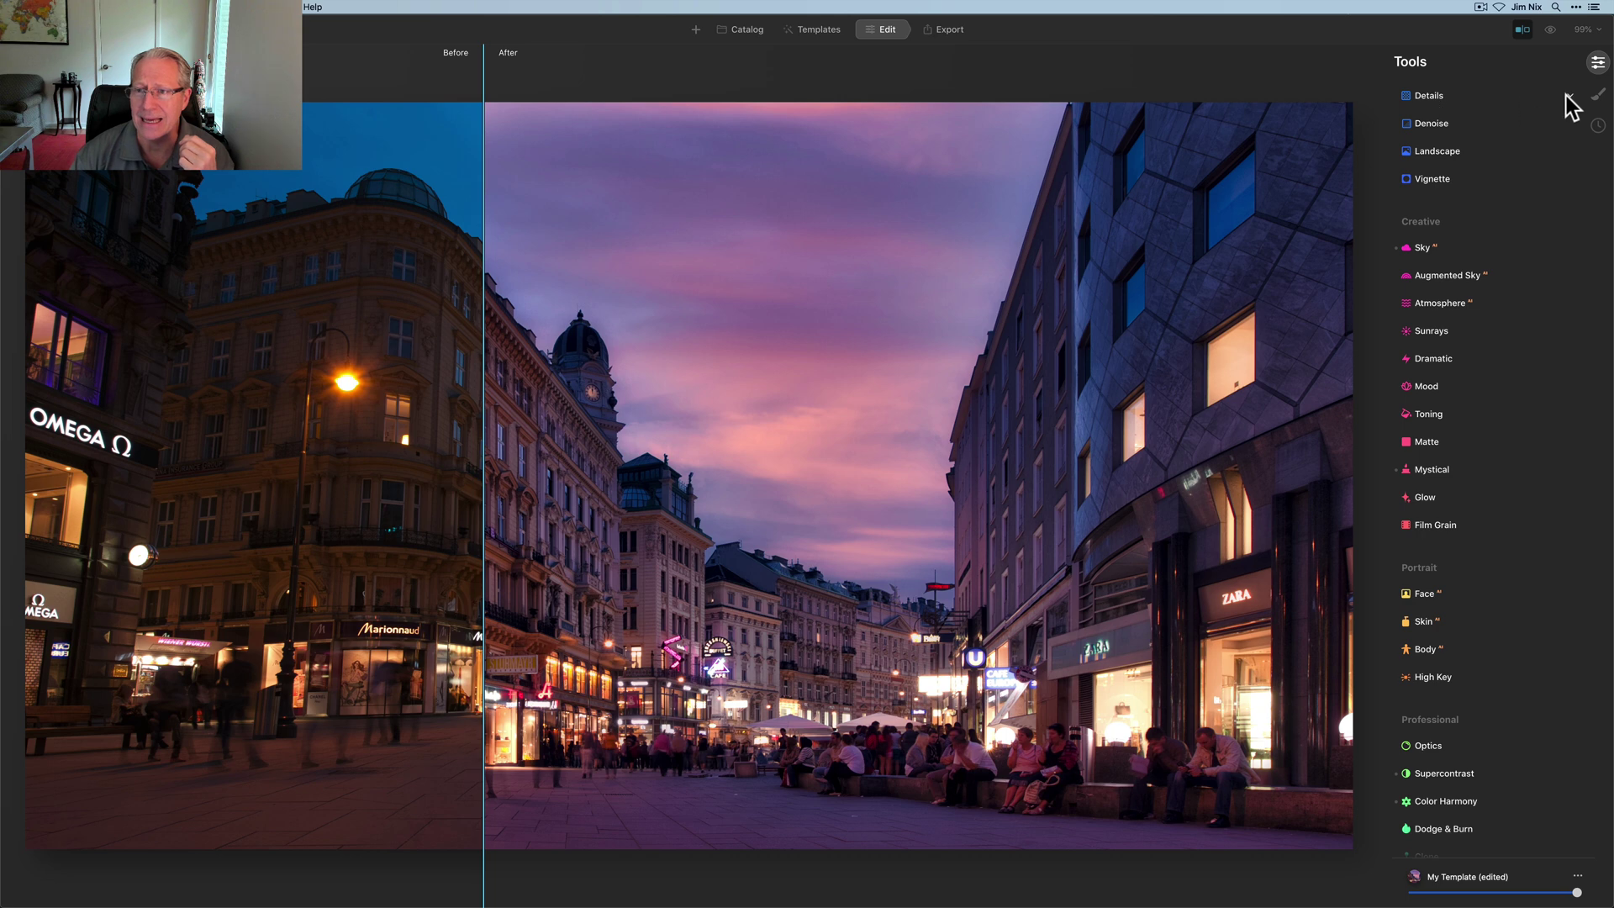
click(1523, 32)
scroll(1453, 241, up, 5)
click(1435, 200)
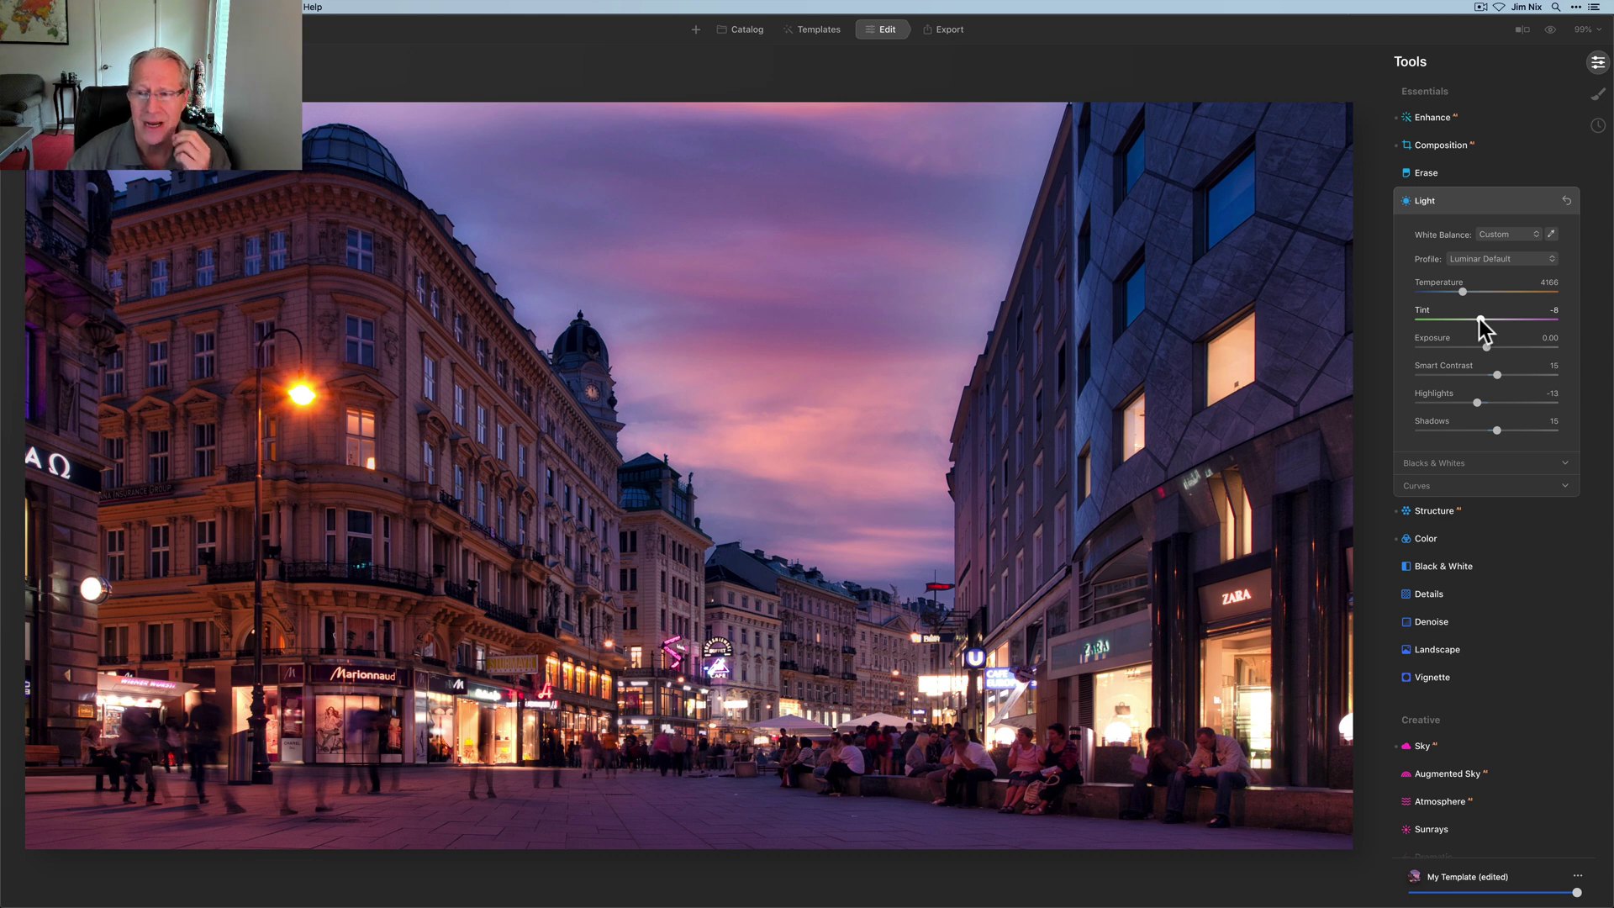
Step: Shift the Light tool's Tint toward green, settle it at -32, and collapse Light
click(1476, 320)
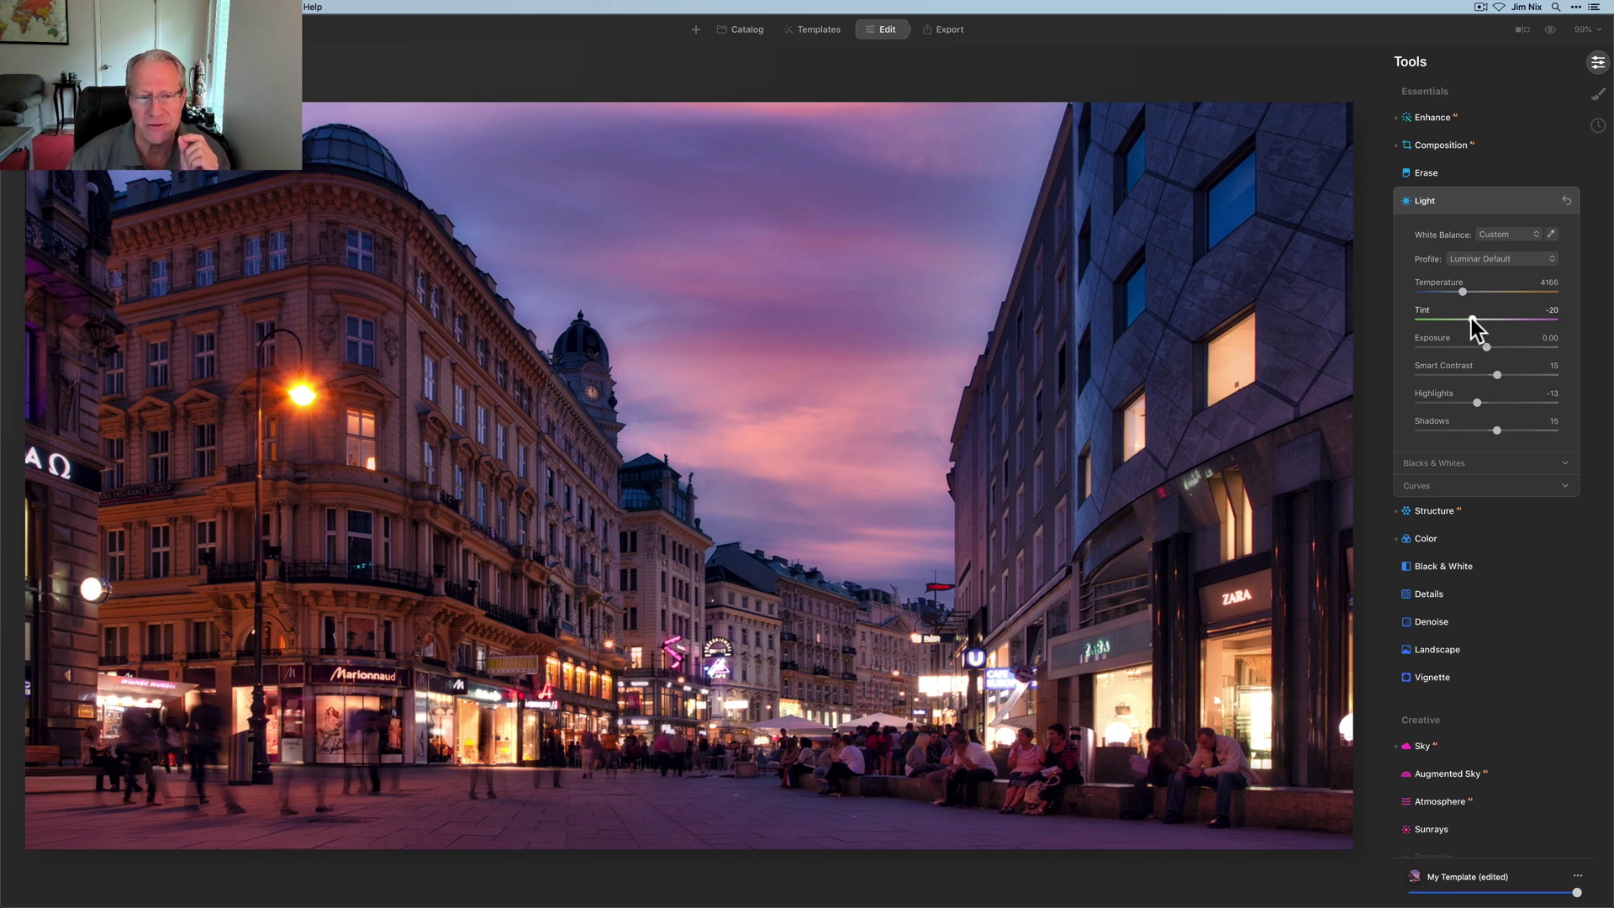
drag(1468, 317, 1440, 321)
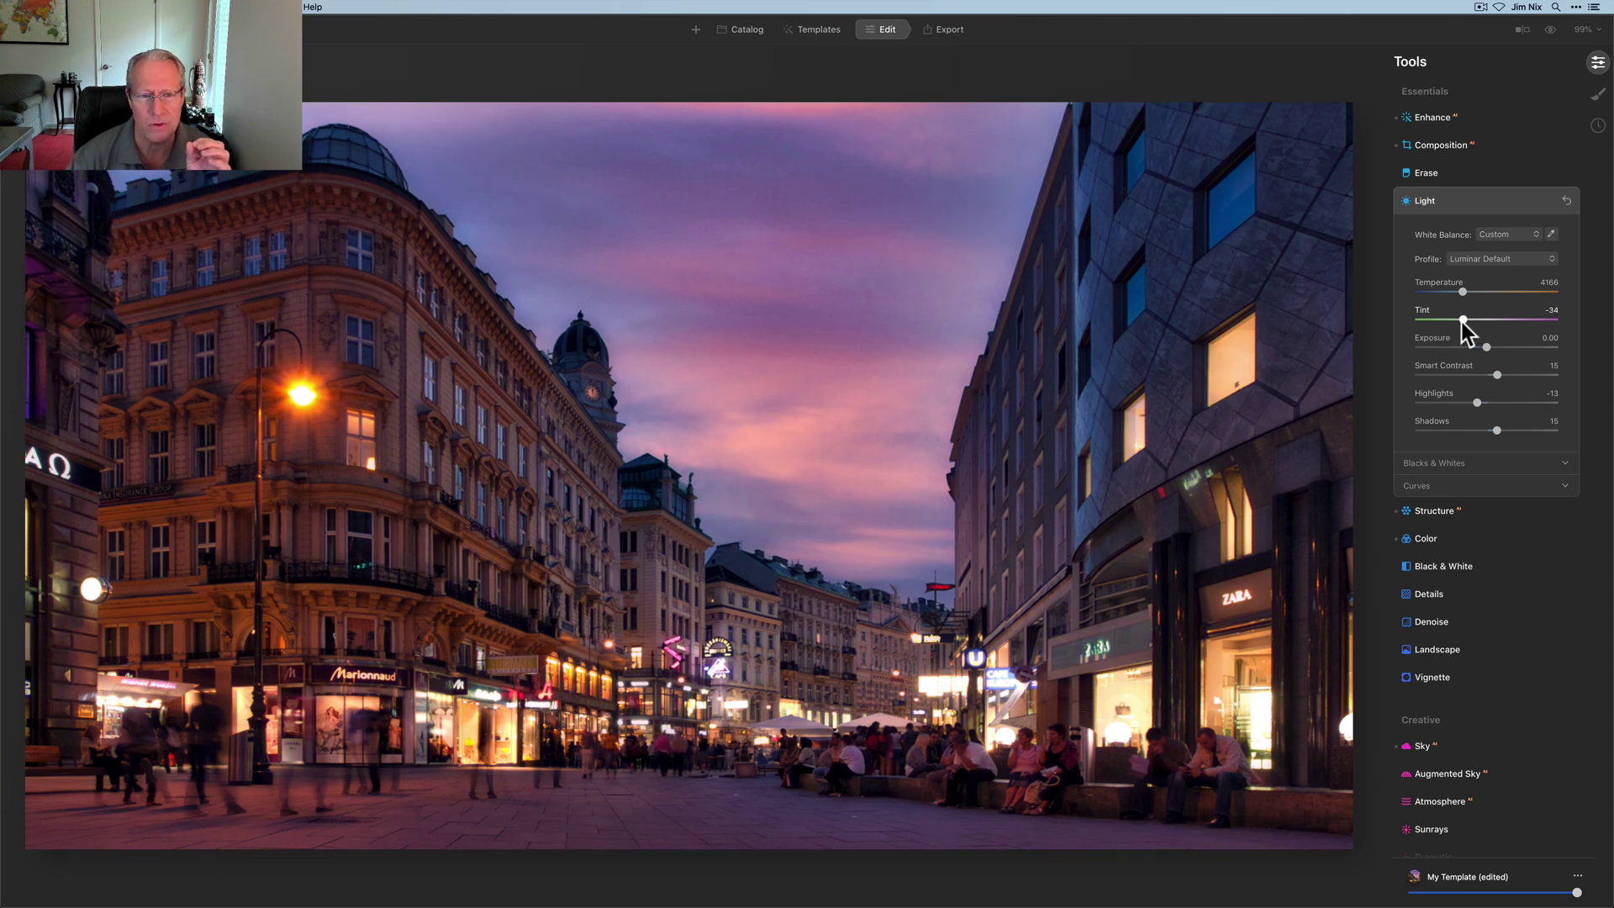
drag(1459, 321, 1451, 322)
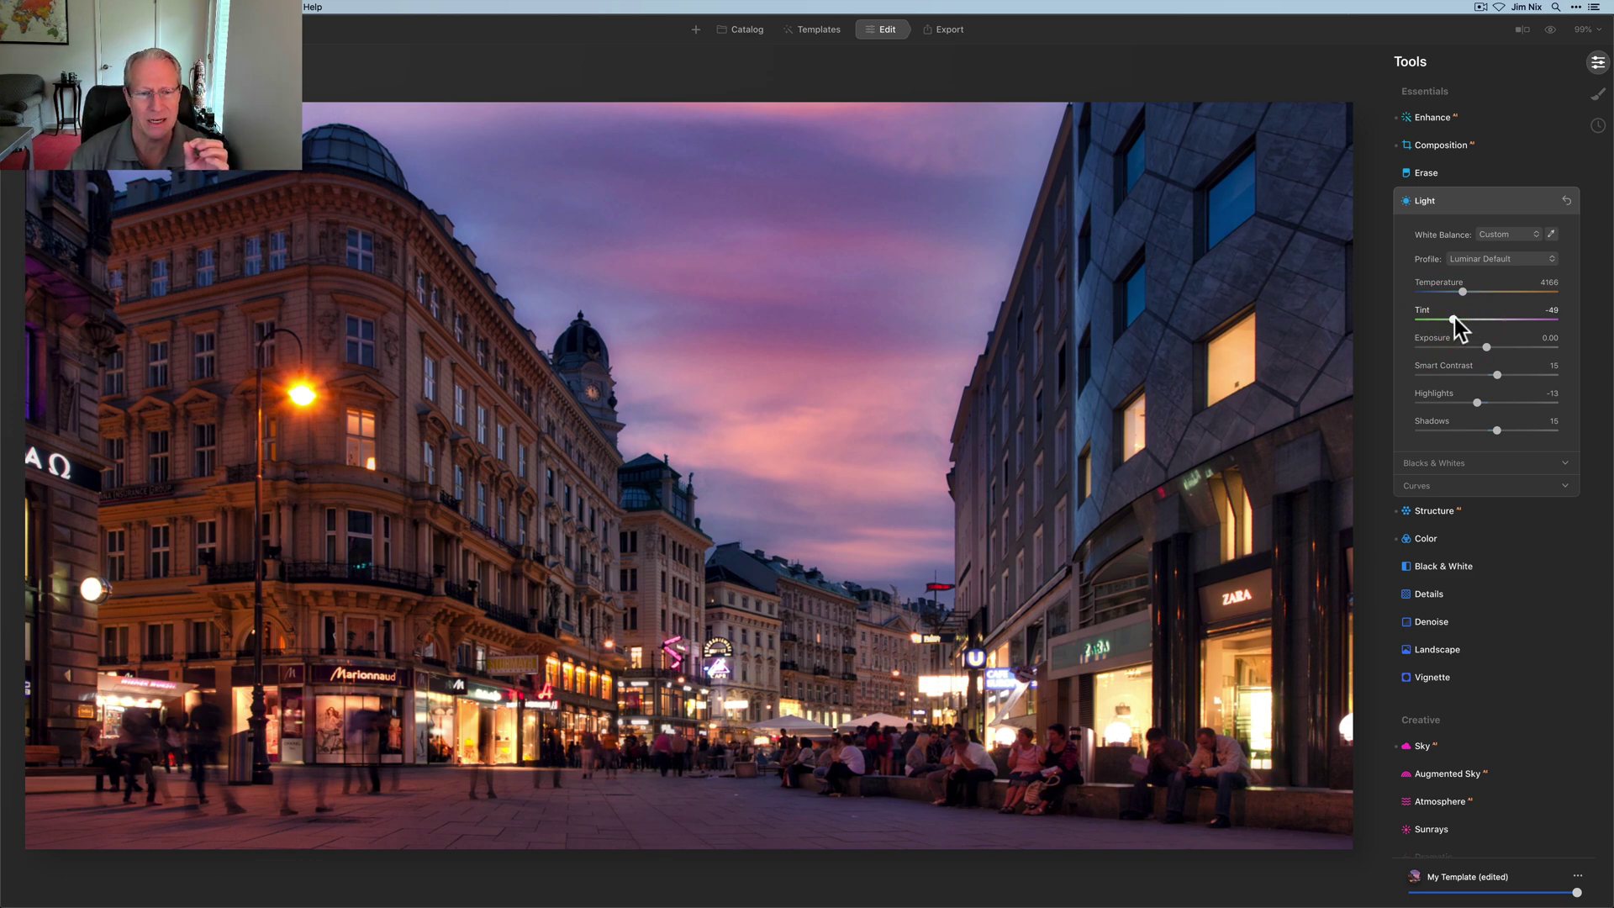
mouse_move(1454, 318)
mouse_down()
mouse_move(1433, 320)
mouse_move(1457, 321)
mouse_up()
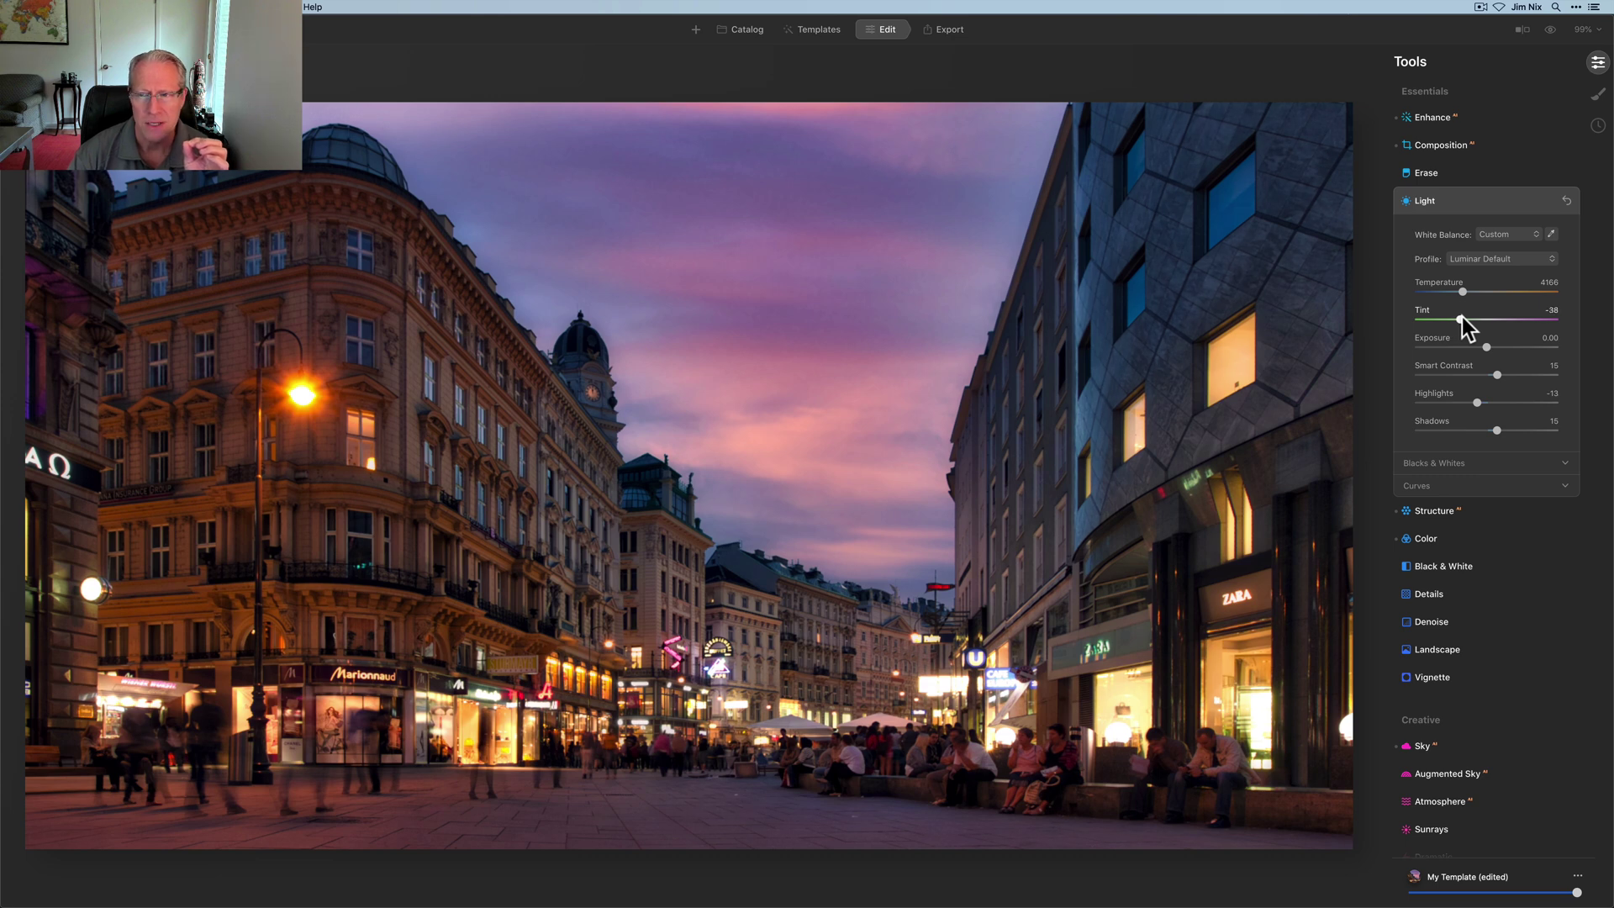
drag(1464, 318, 1466, 319)
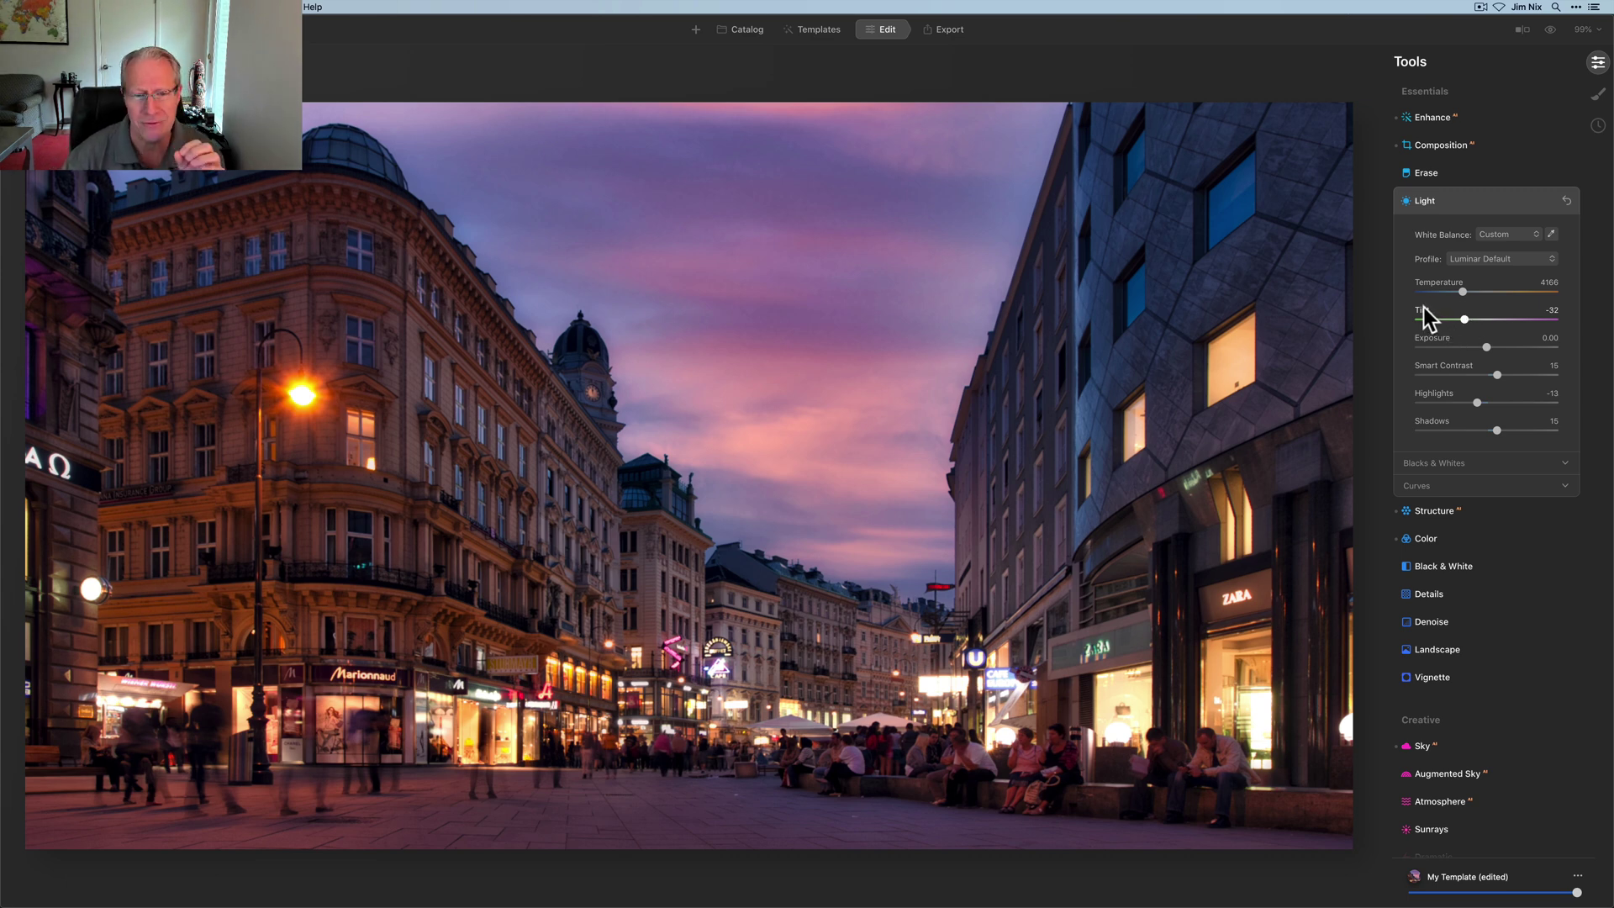
scroll(1427, 317, up, 5)
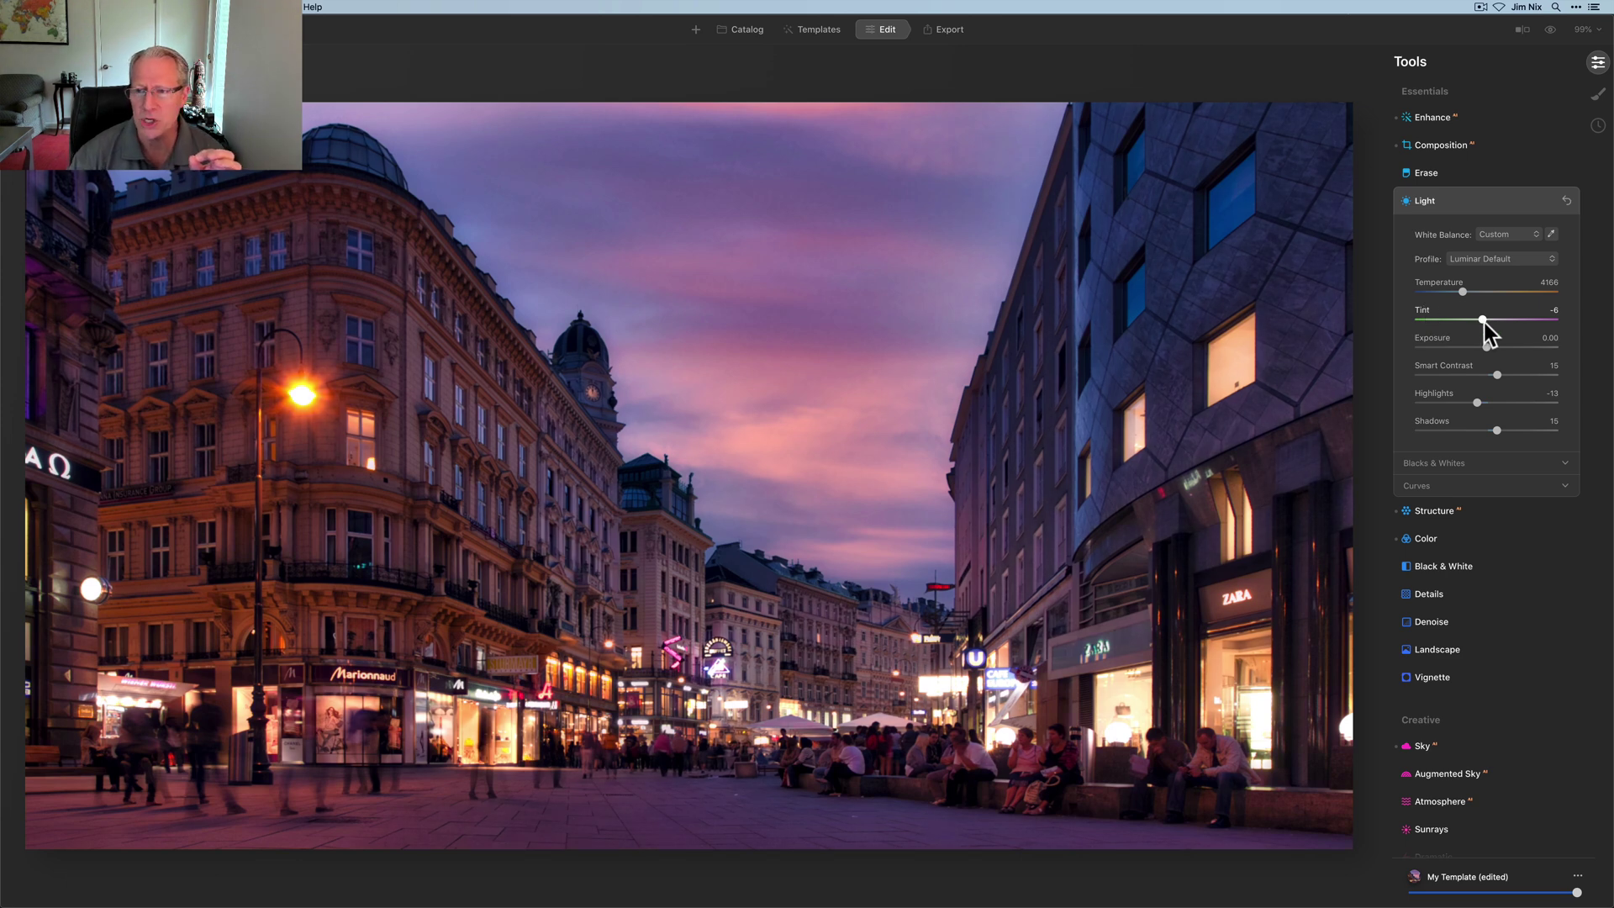
drag(1483, 320, 1465, 318)
click(1492, 200)
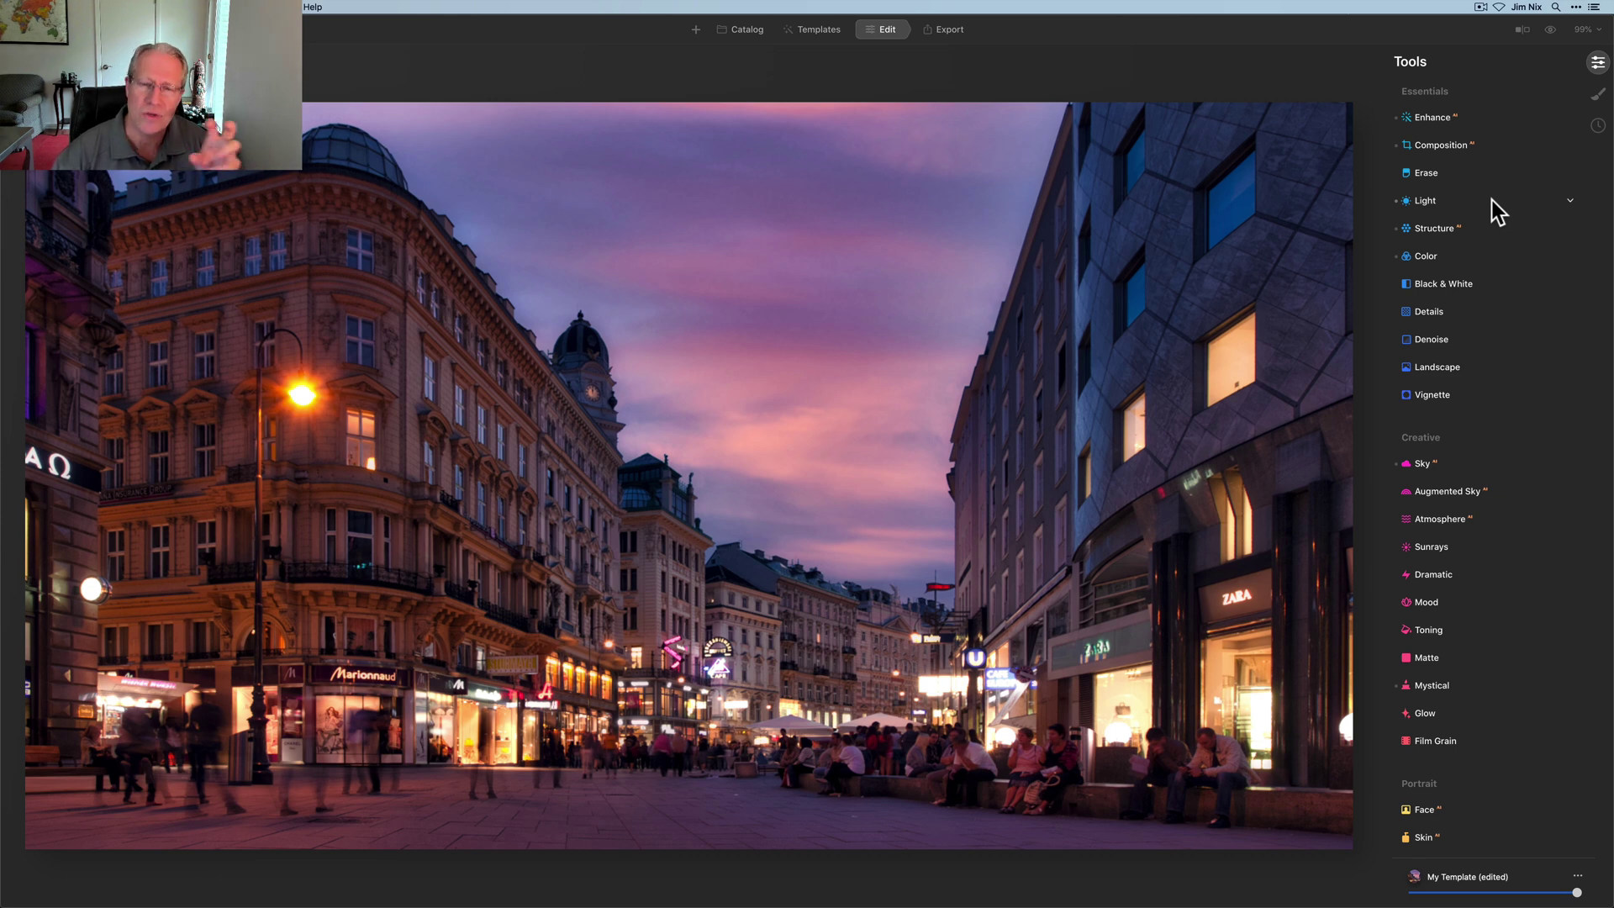
Step: Add a vignette with Amount -51, Size 46, Roundness 85, Feather 97 and Inner Light 36
click(1451, 397)
drag(1451, 397, 1464, 390)
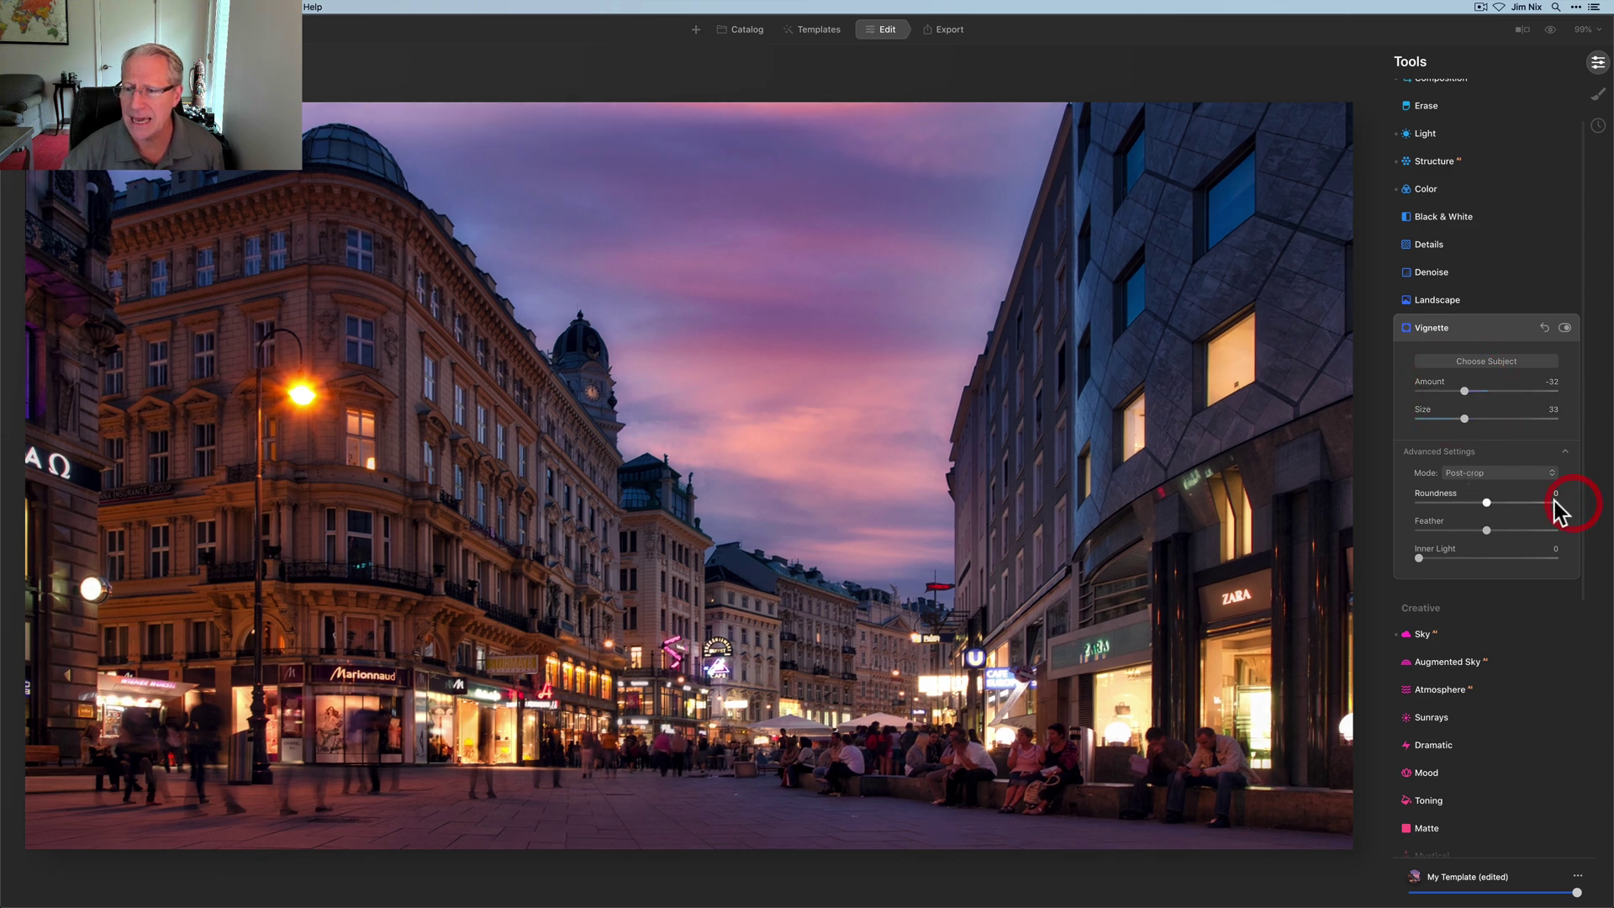
drag(1487, 502, 1558, 528)
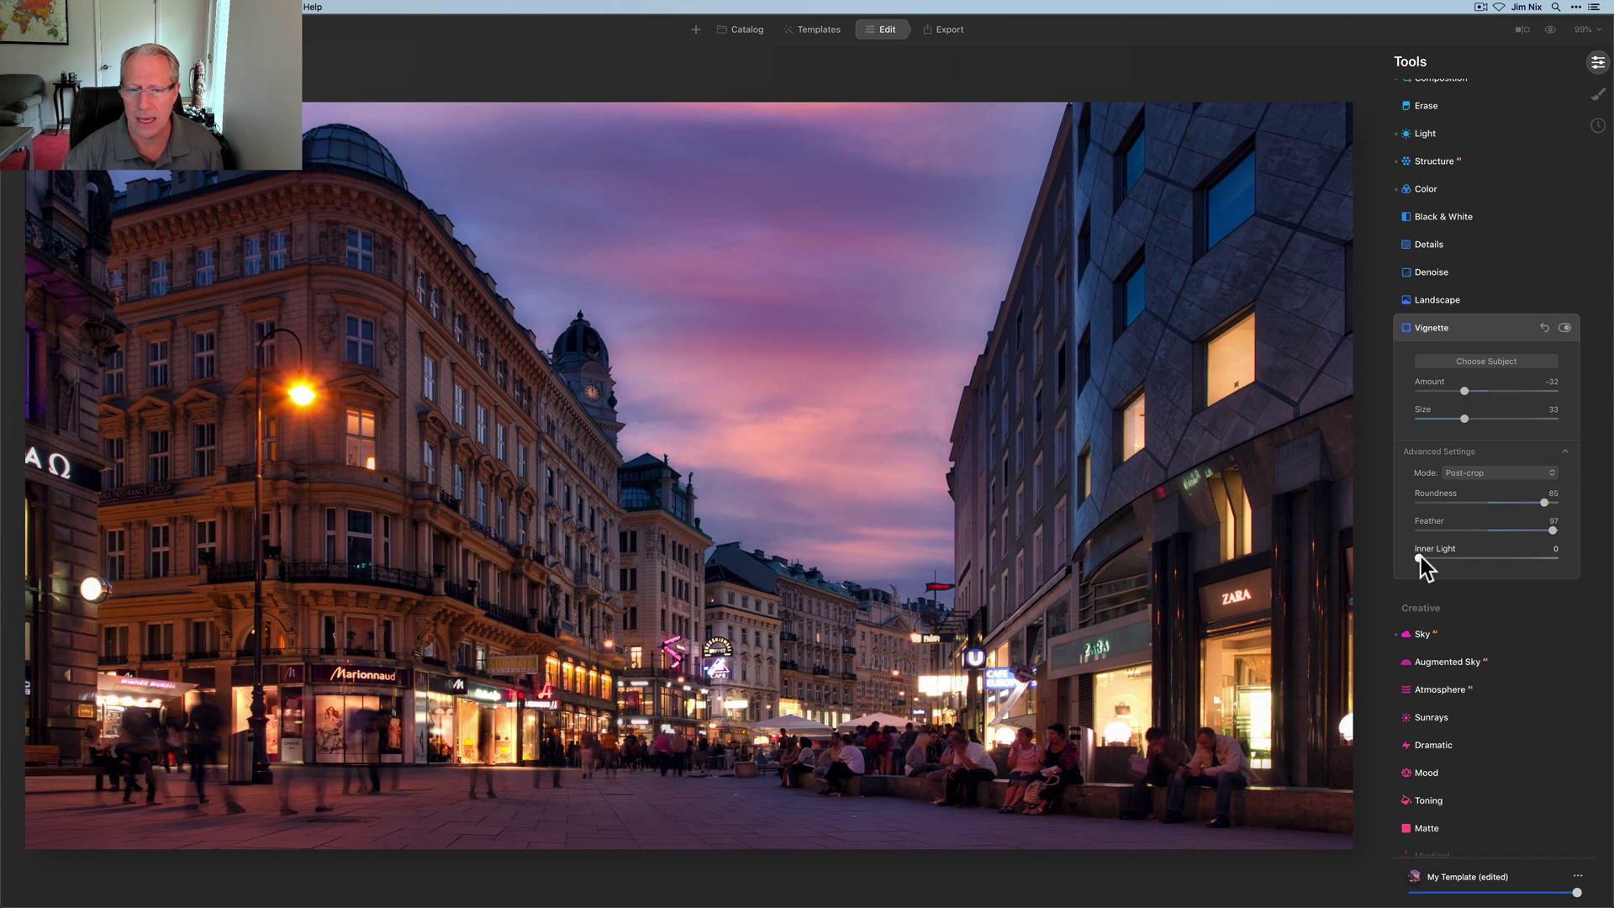
drag(1421, 557, 1446, 559)
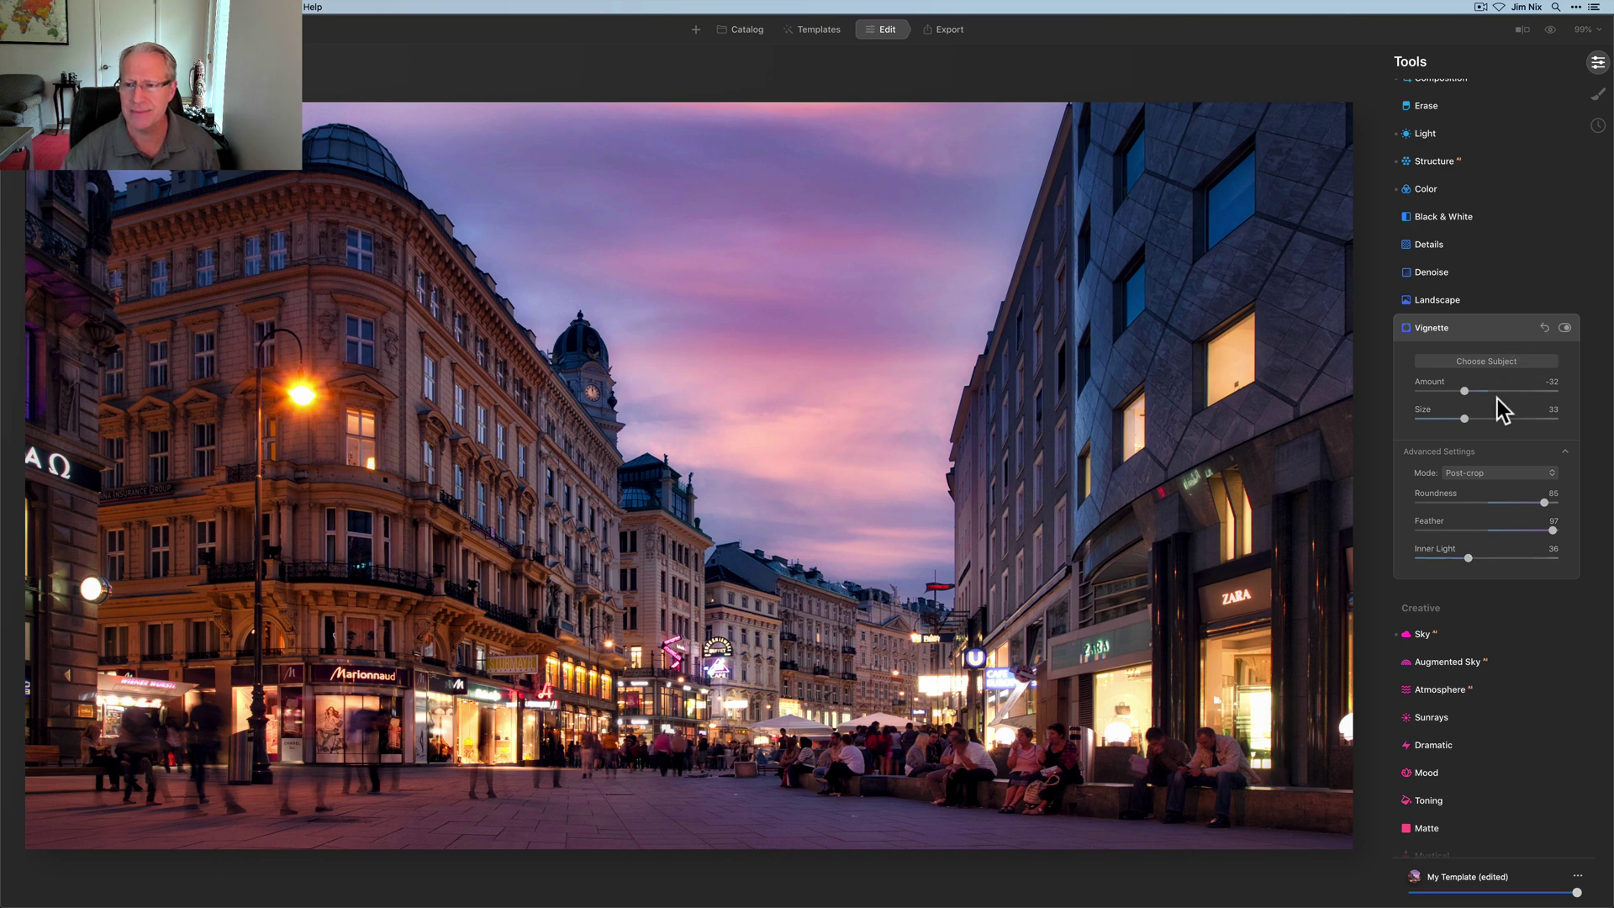
mouse_move(1465, 391)
mouse_down()
mouse_move(1448, 391)
mouse_move(1475, 419)
mouse_up()
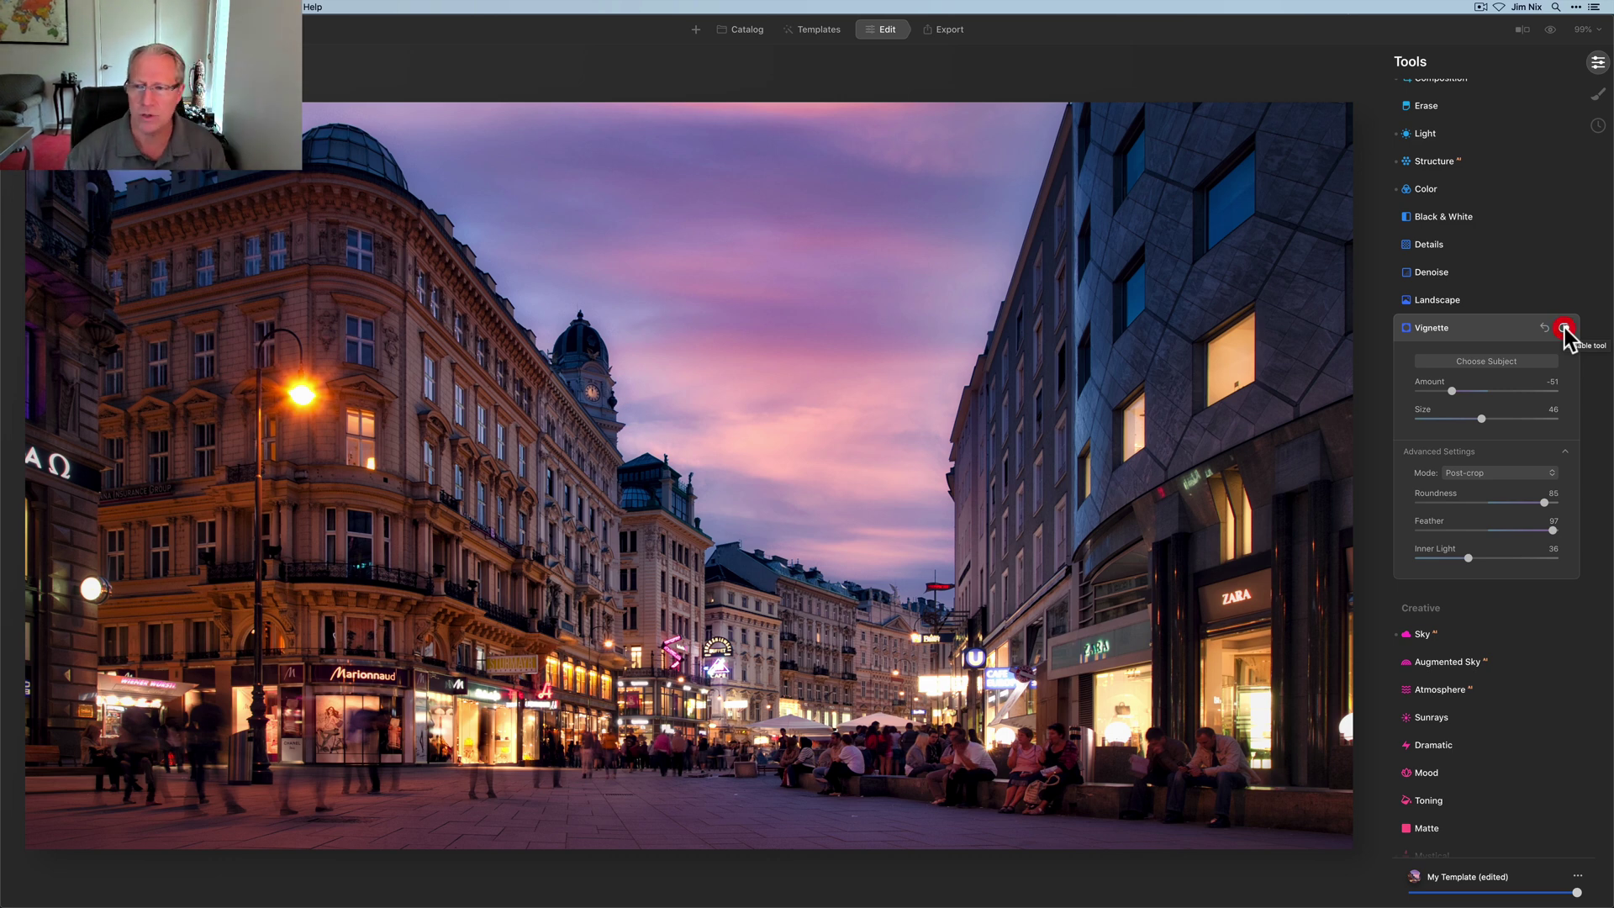
Step: Toggle the vignette off and on to compare, then reopen the Light settings
click(1566, 328)
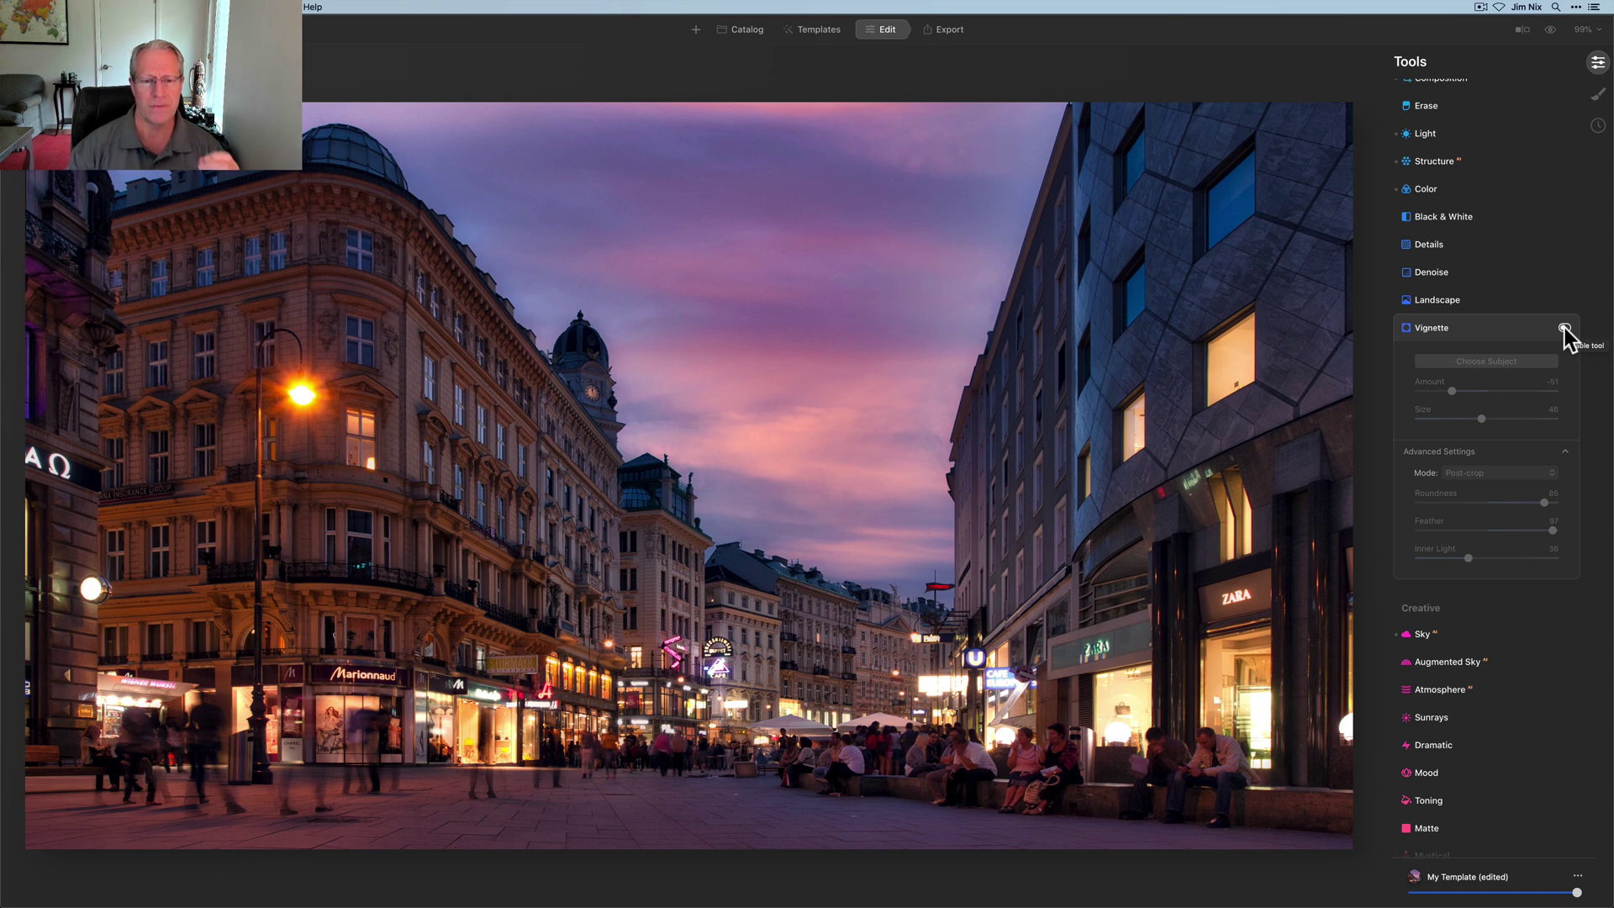
click(1566, 327)
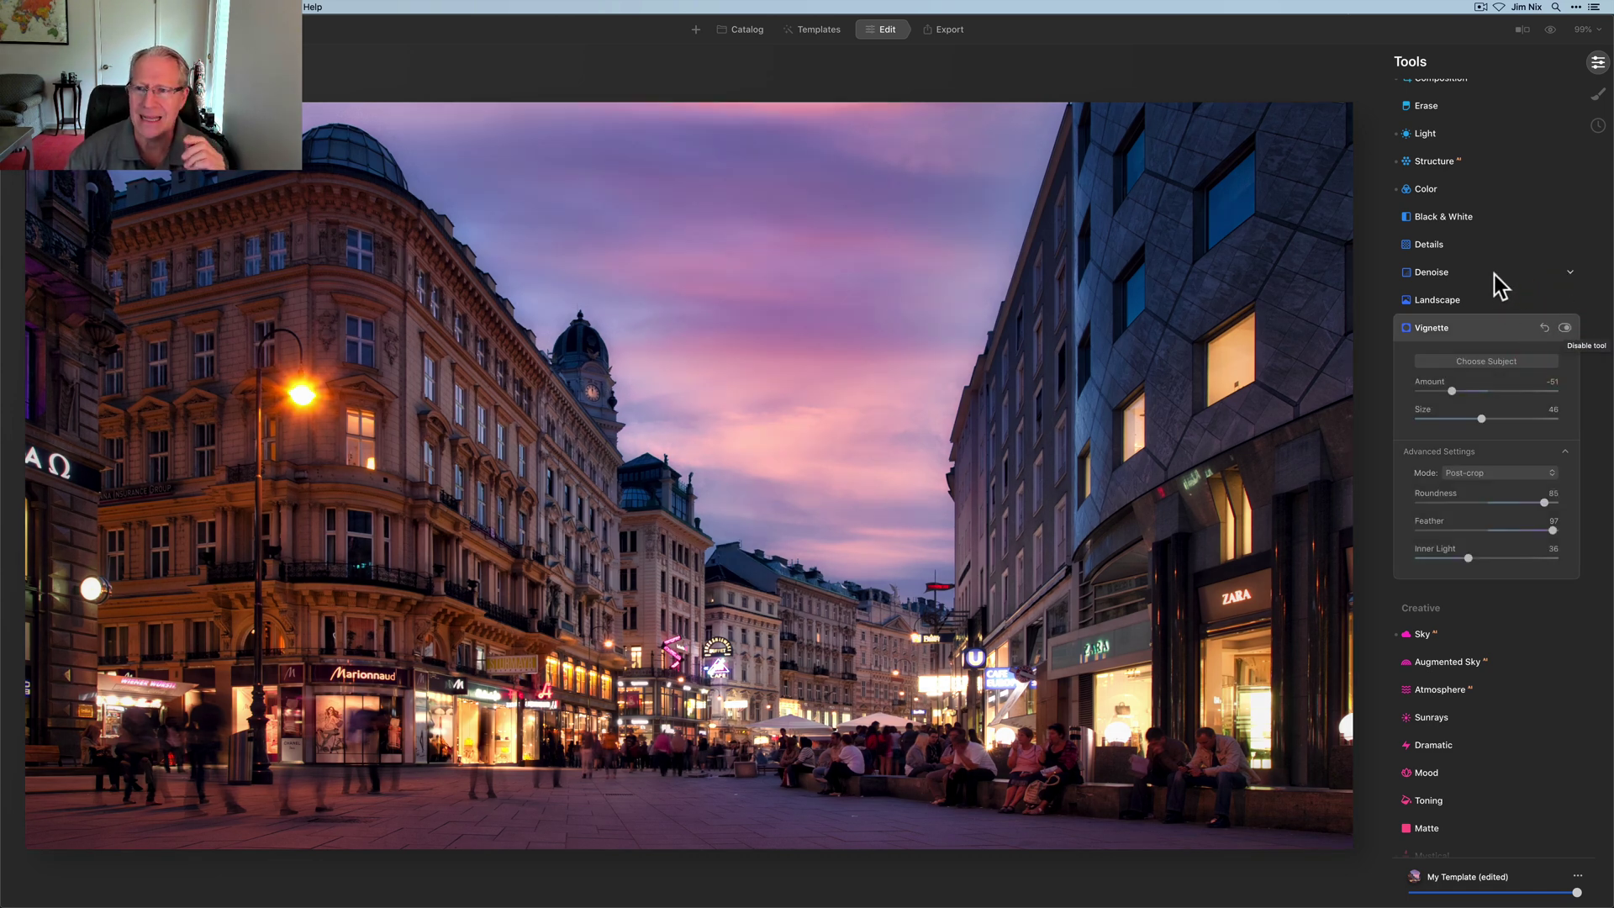
scroll(1495, 274, up, 2)
click(1454, 180)
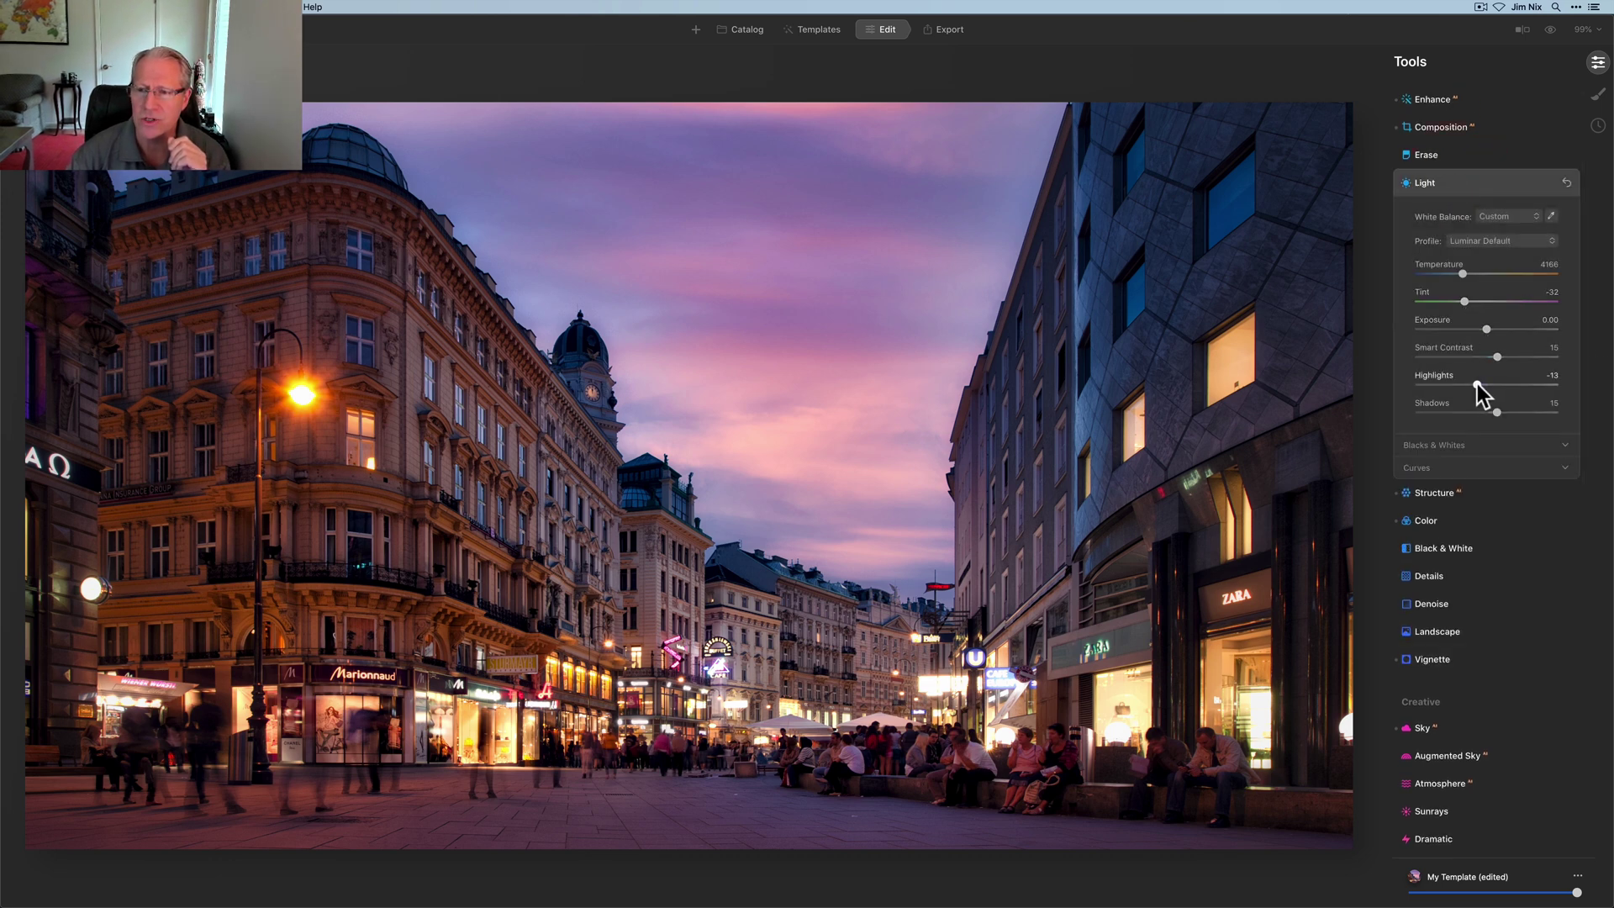
Step: Lower Highlights strongly in Light, then collapse Light and reopen the Vignette settings
drag(1477, 383, 1463, 383)
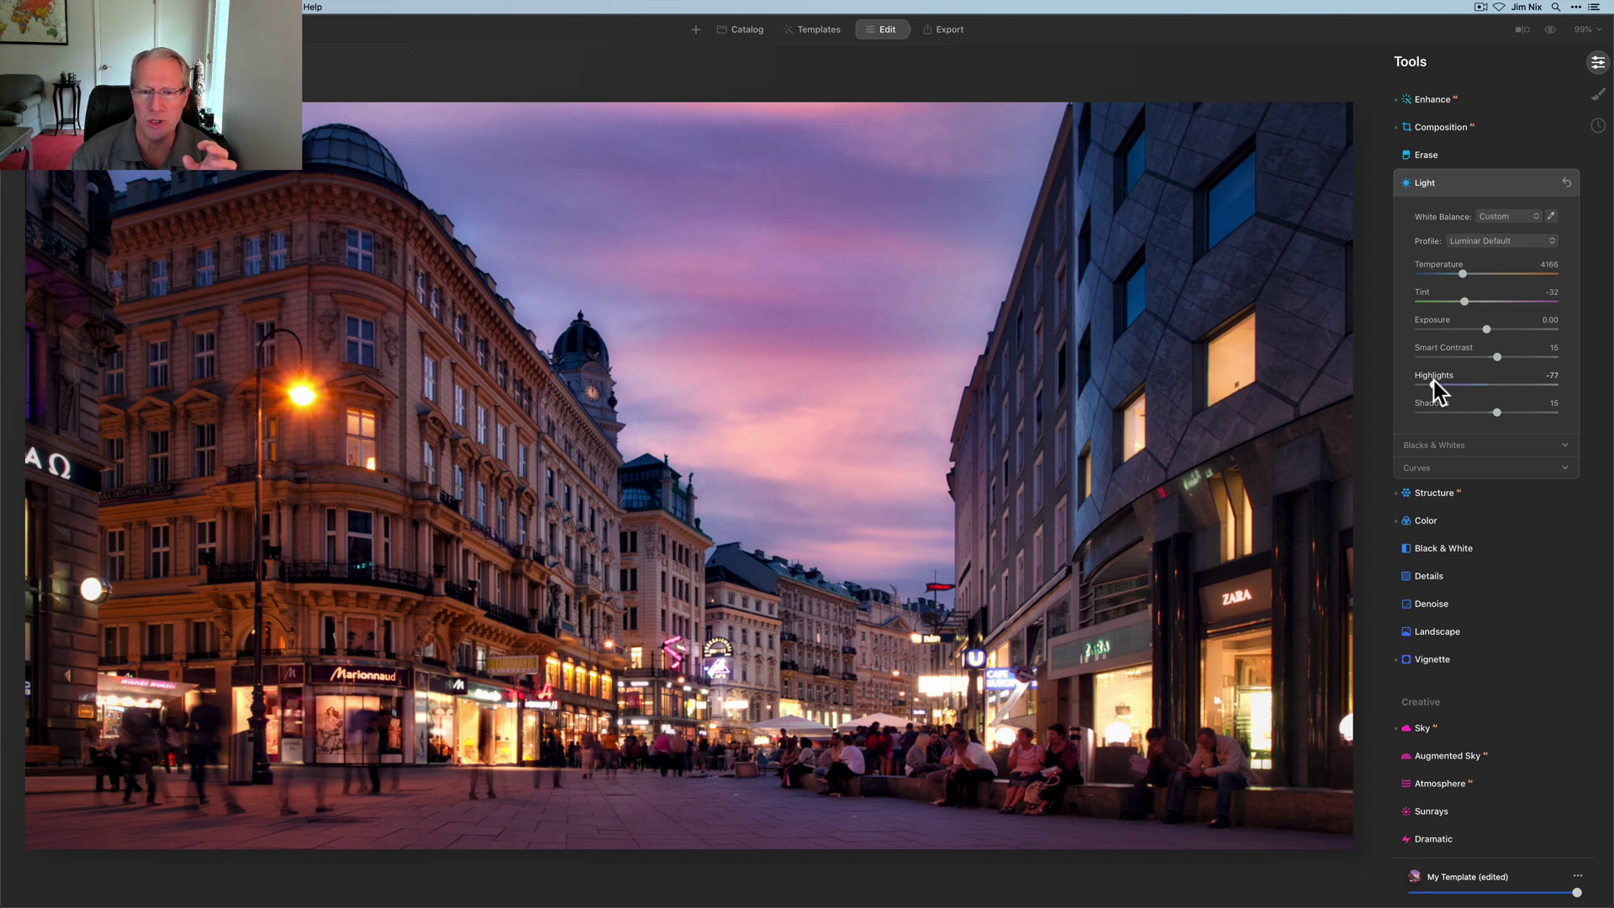
mouse_move(1435, 380)
mouse_down()
mouse_move(1560, 370)
mouse_move(1434, 369)
mouse_up()
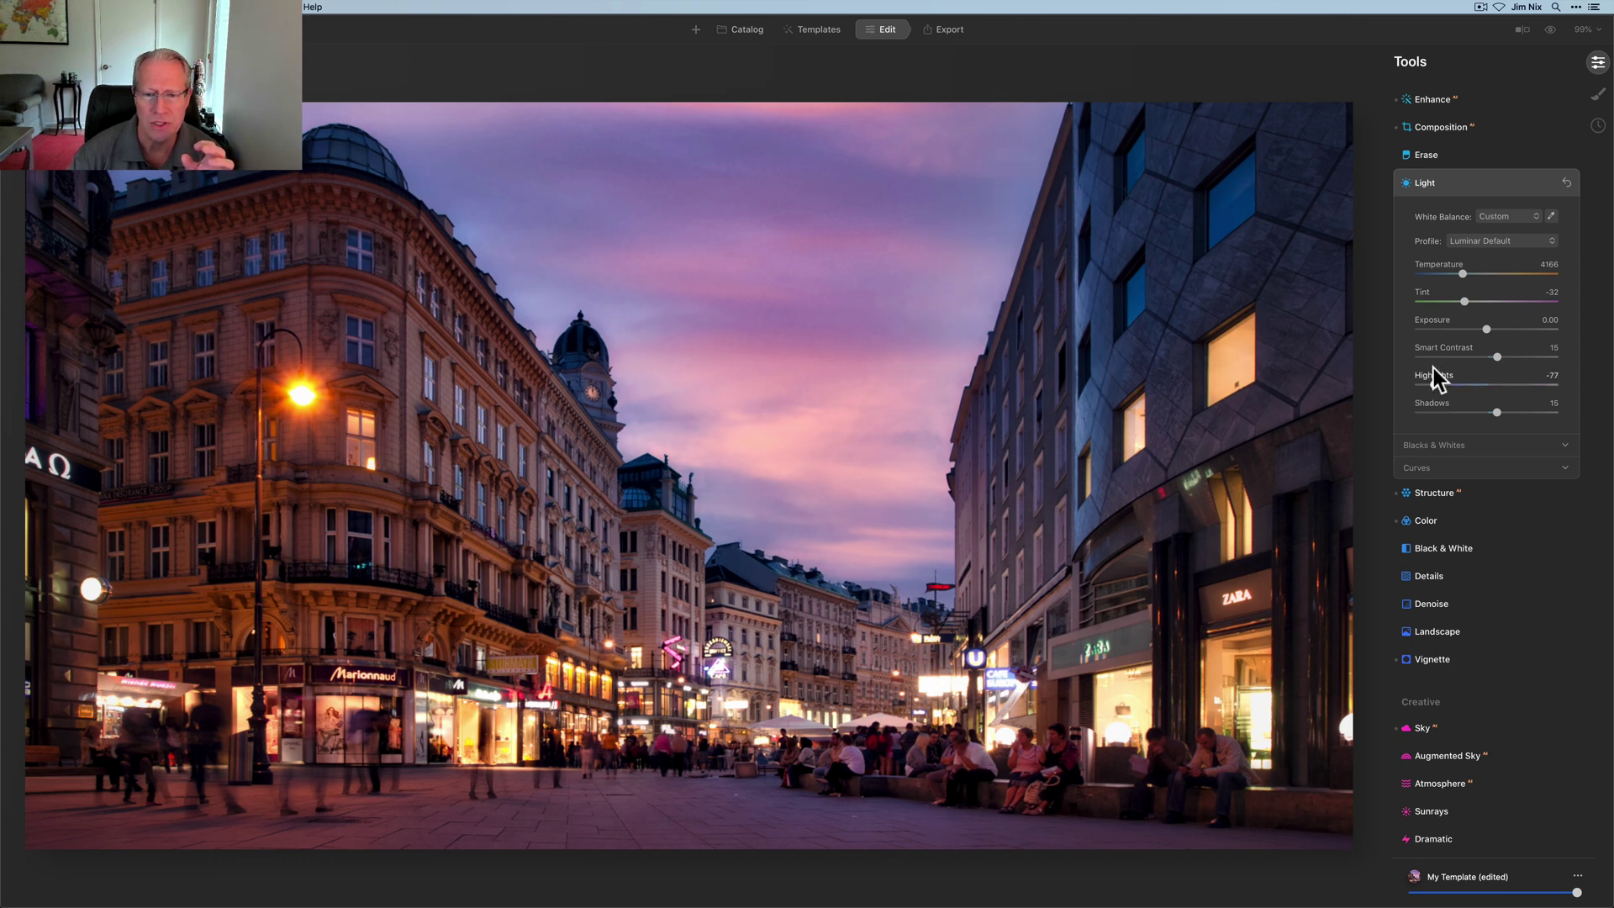
click(1435, 368)
click(1477, 184)
click(1439, 380)
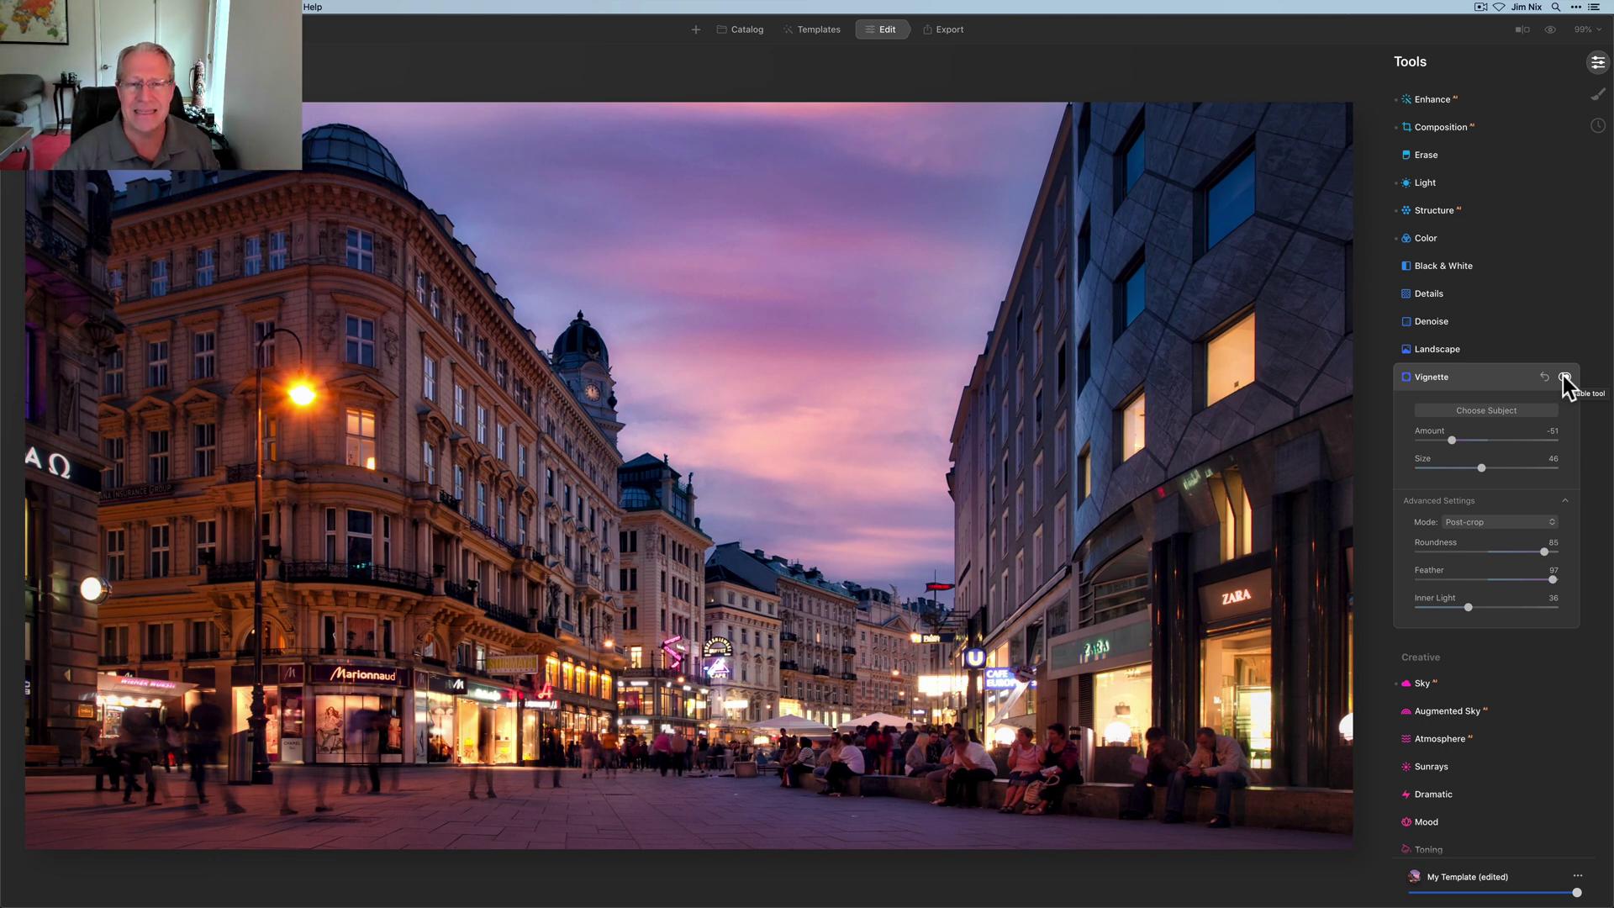
Step: Toggle the vignette off and on, lower its Inner Light to 25, and collapse it
click(1565, 378)
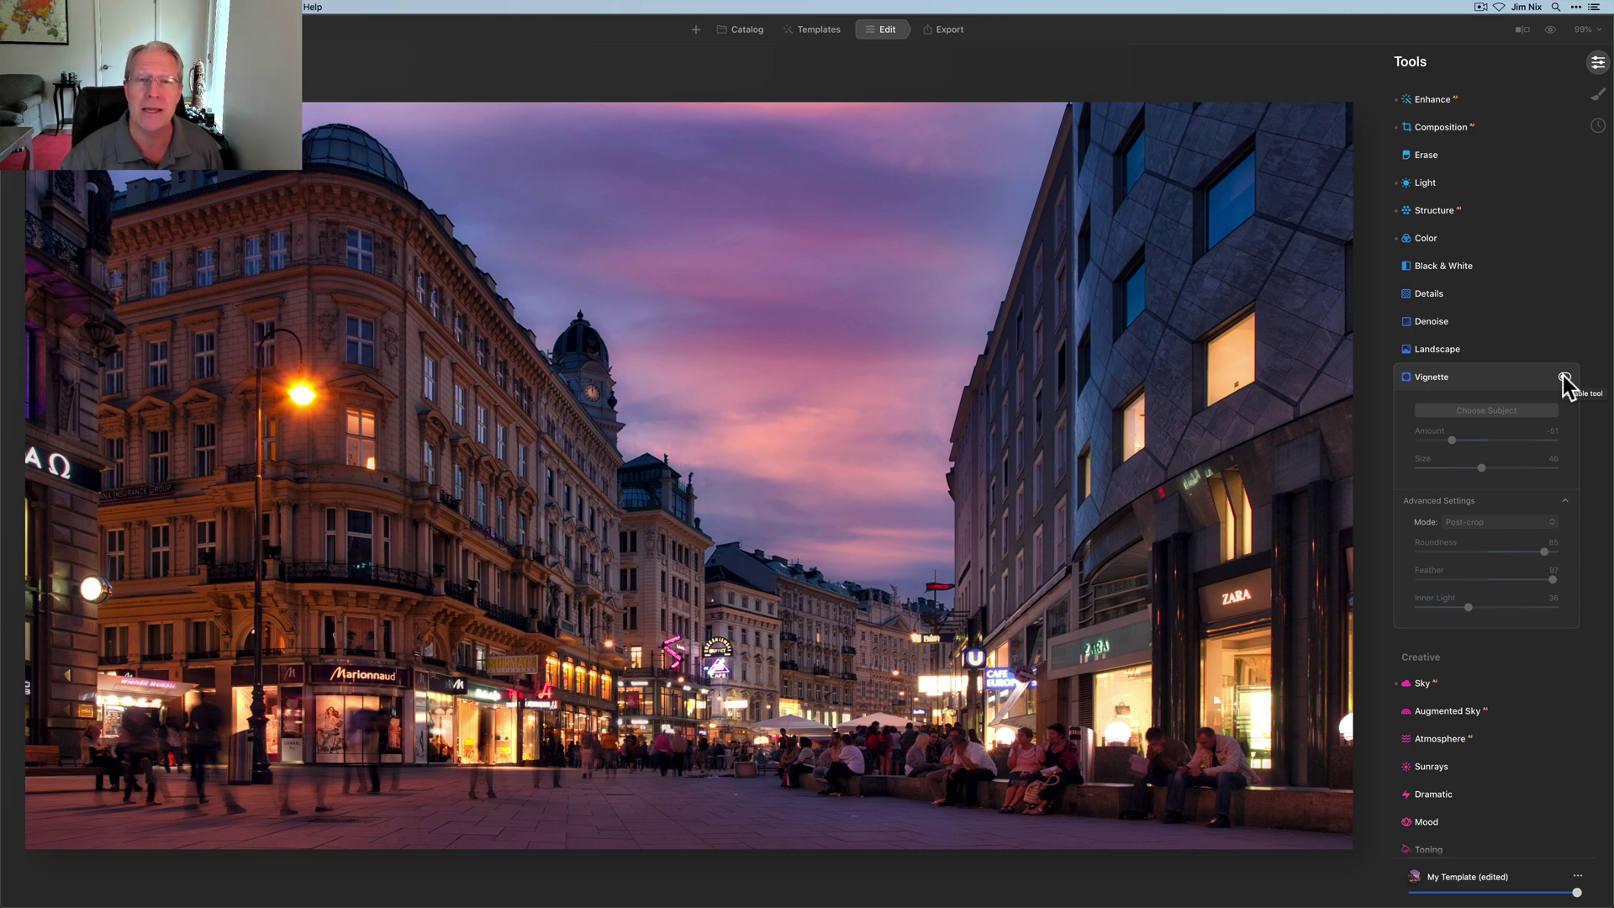
click(1565, 378)
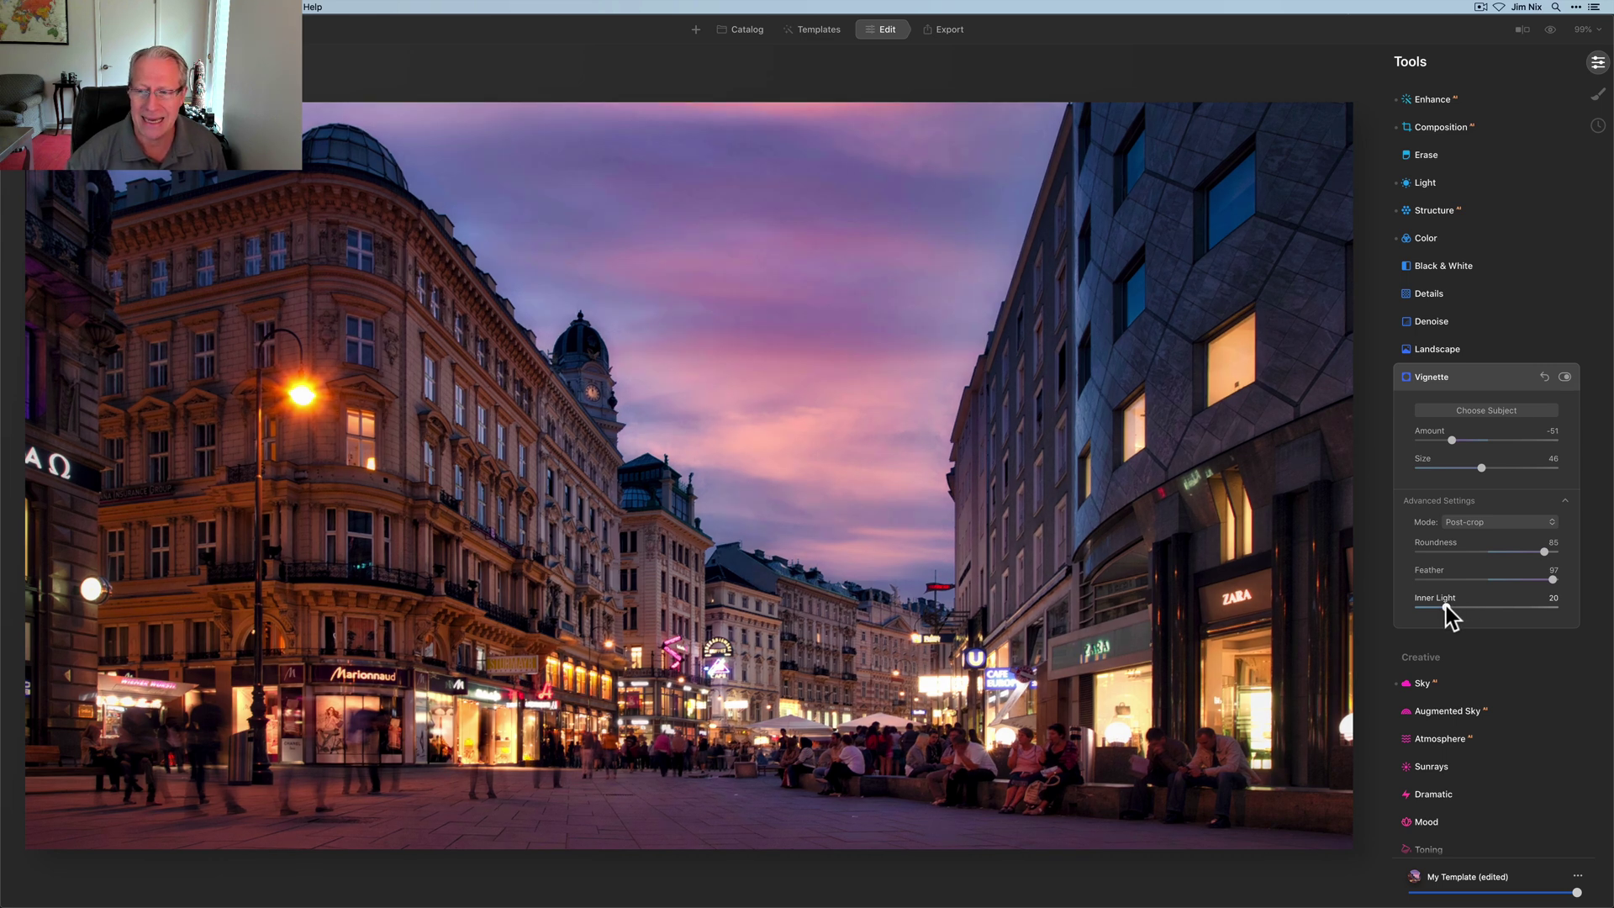
drag(1451, 606, 1455, 603)
click(1477, 385)
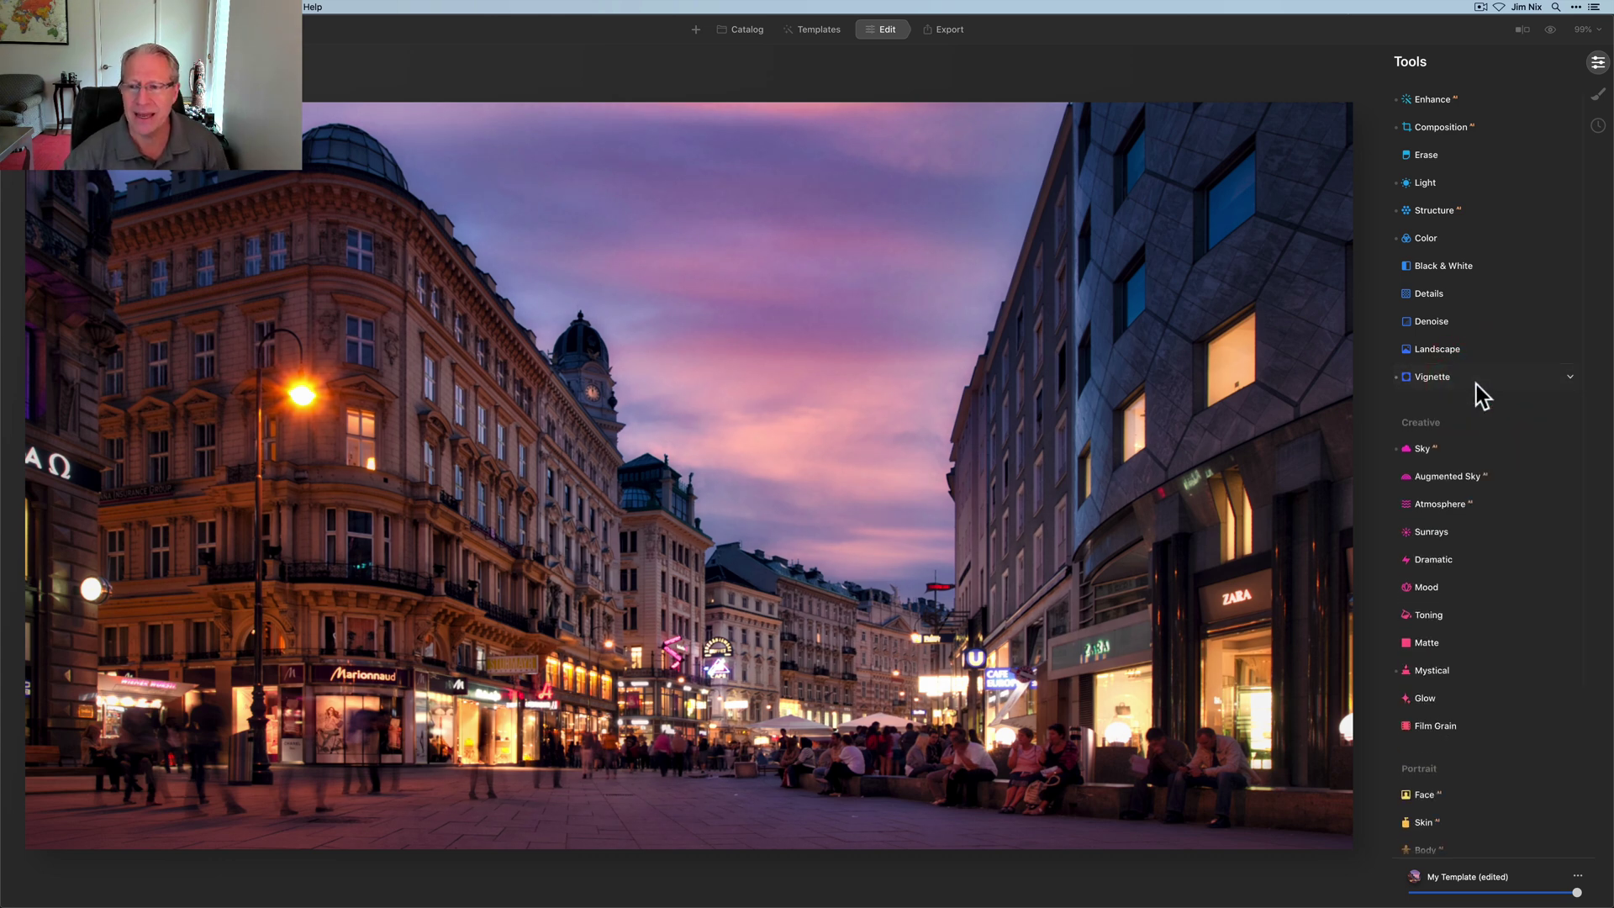
Step: Add a Local Masking Basic layer with a Gradient Mask drawn up from the bottom foreground
click(1597, 93)
click(1559, 70)
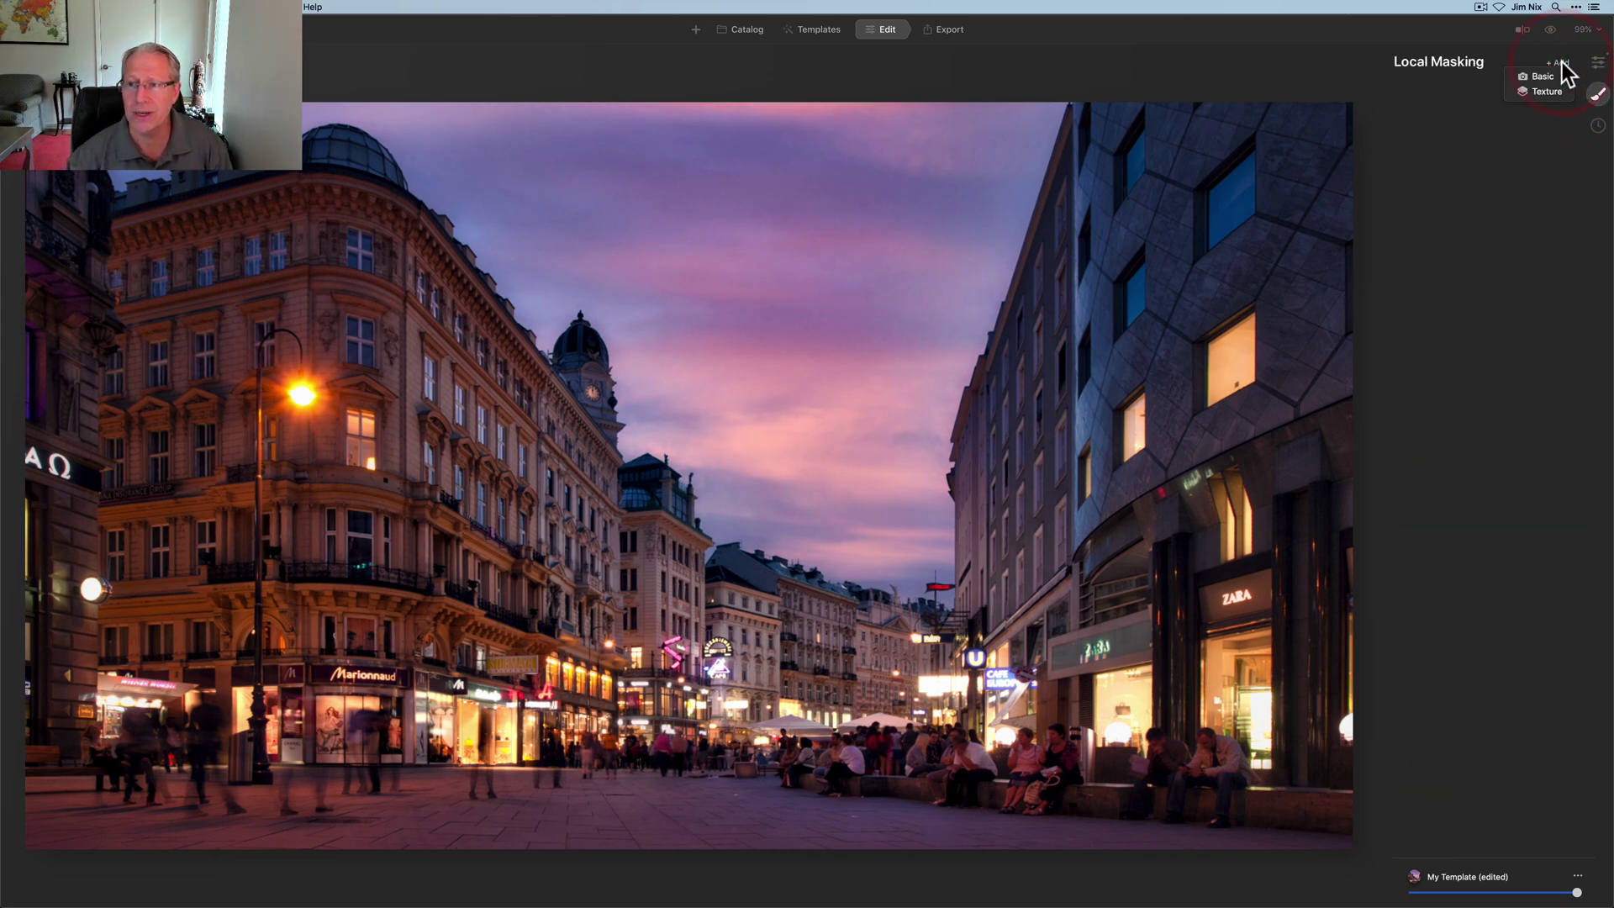
click(1549, 76)
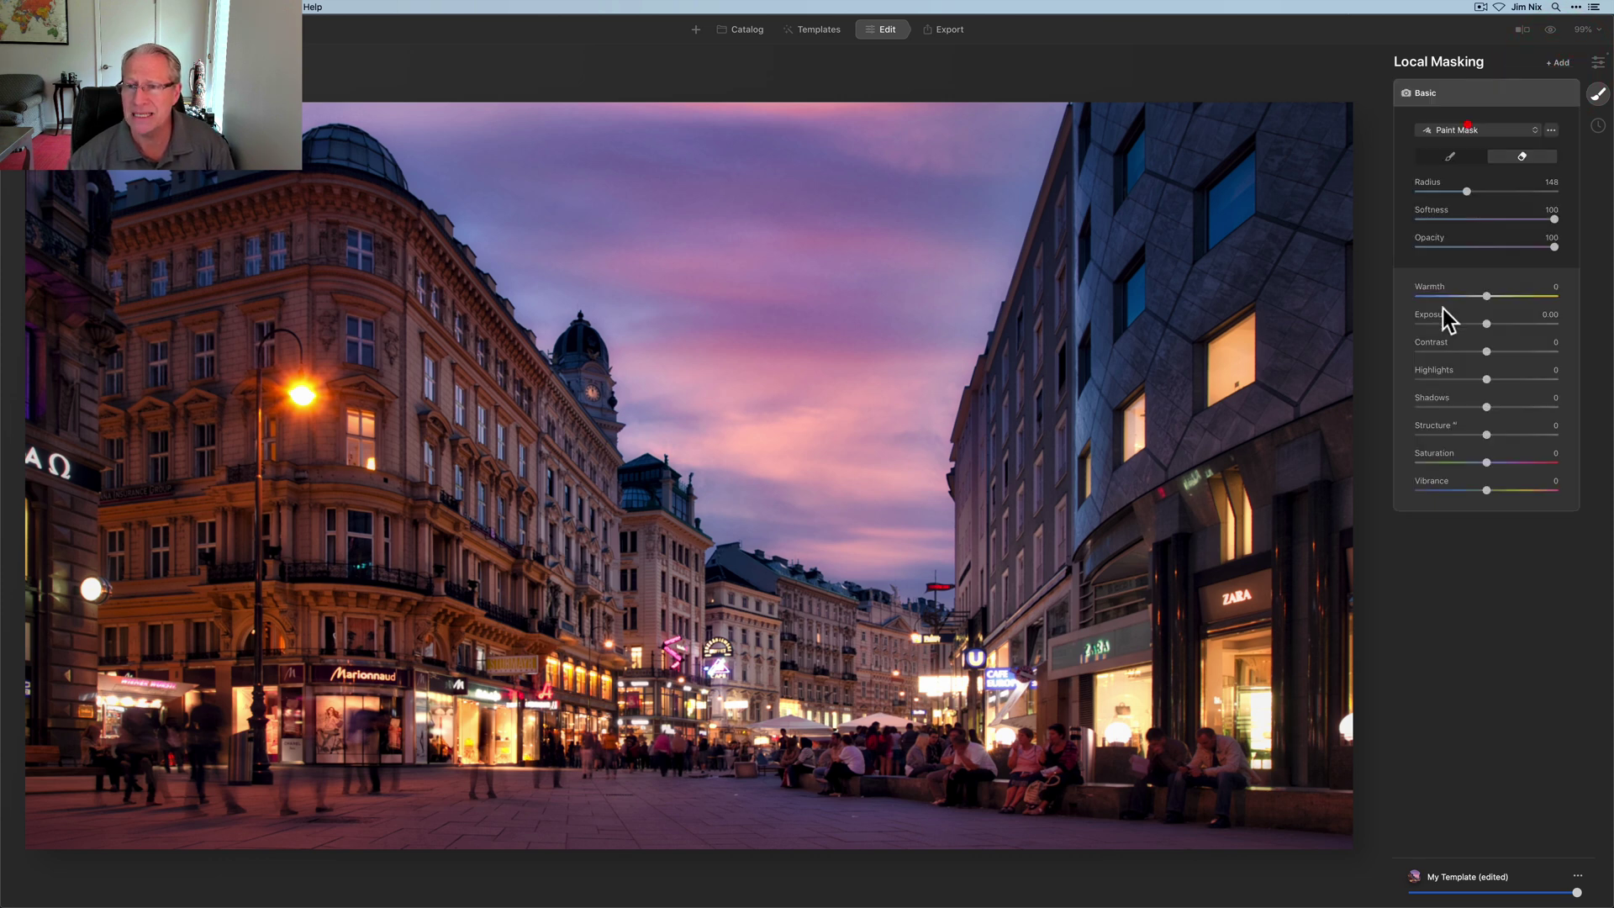
click(1467, 131)
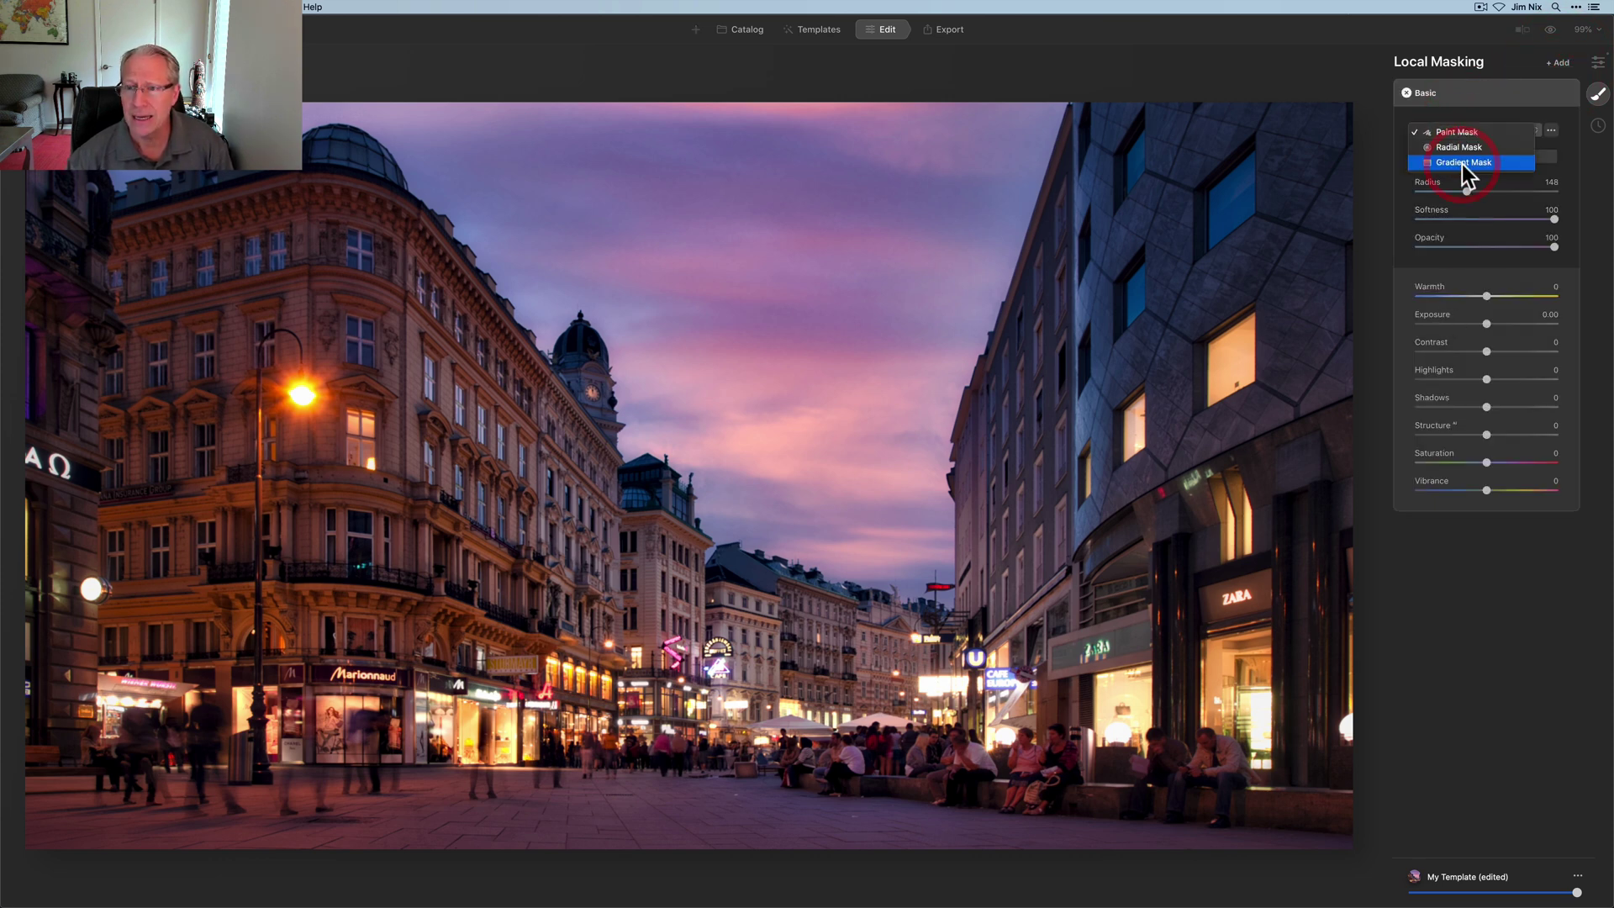
click(1463, 162)
drag(742, 697, 767, 503)
drag(748, 606, 750, 627)
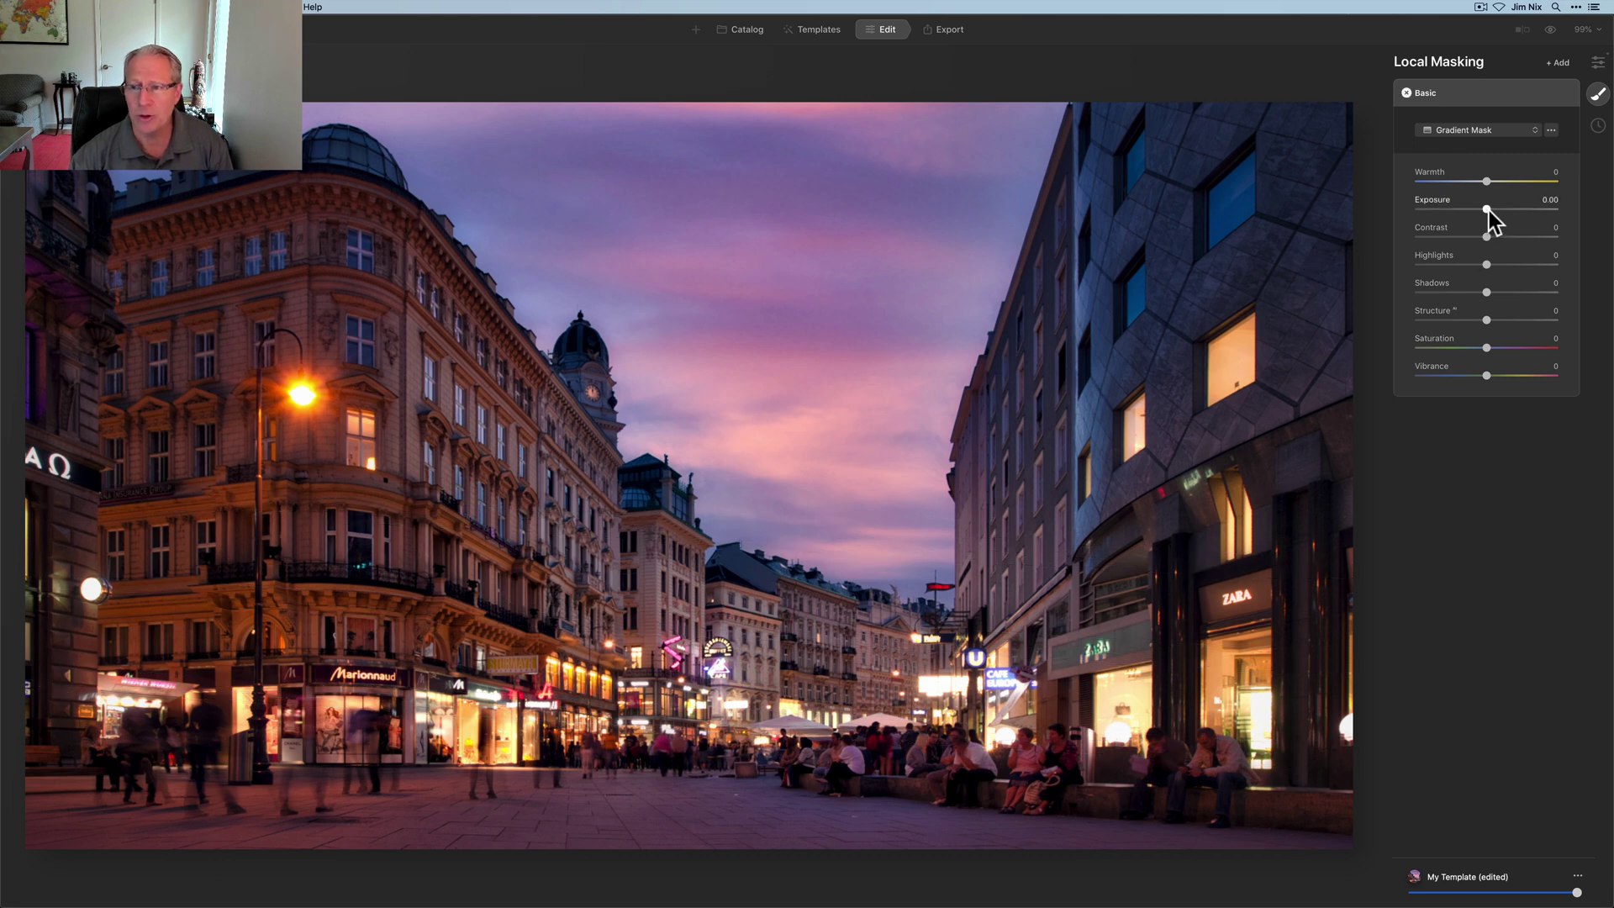
Step: Raise the masked foreground's Exposure to about 0.27, compare with the layer hidden, then collapse it
drag(1488, 209, 1493, 210)
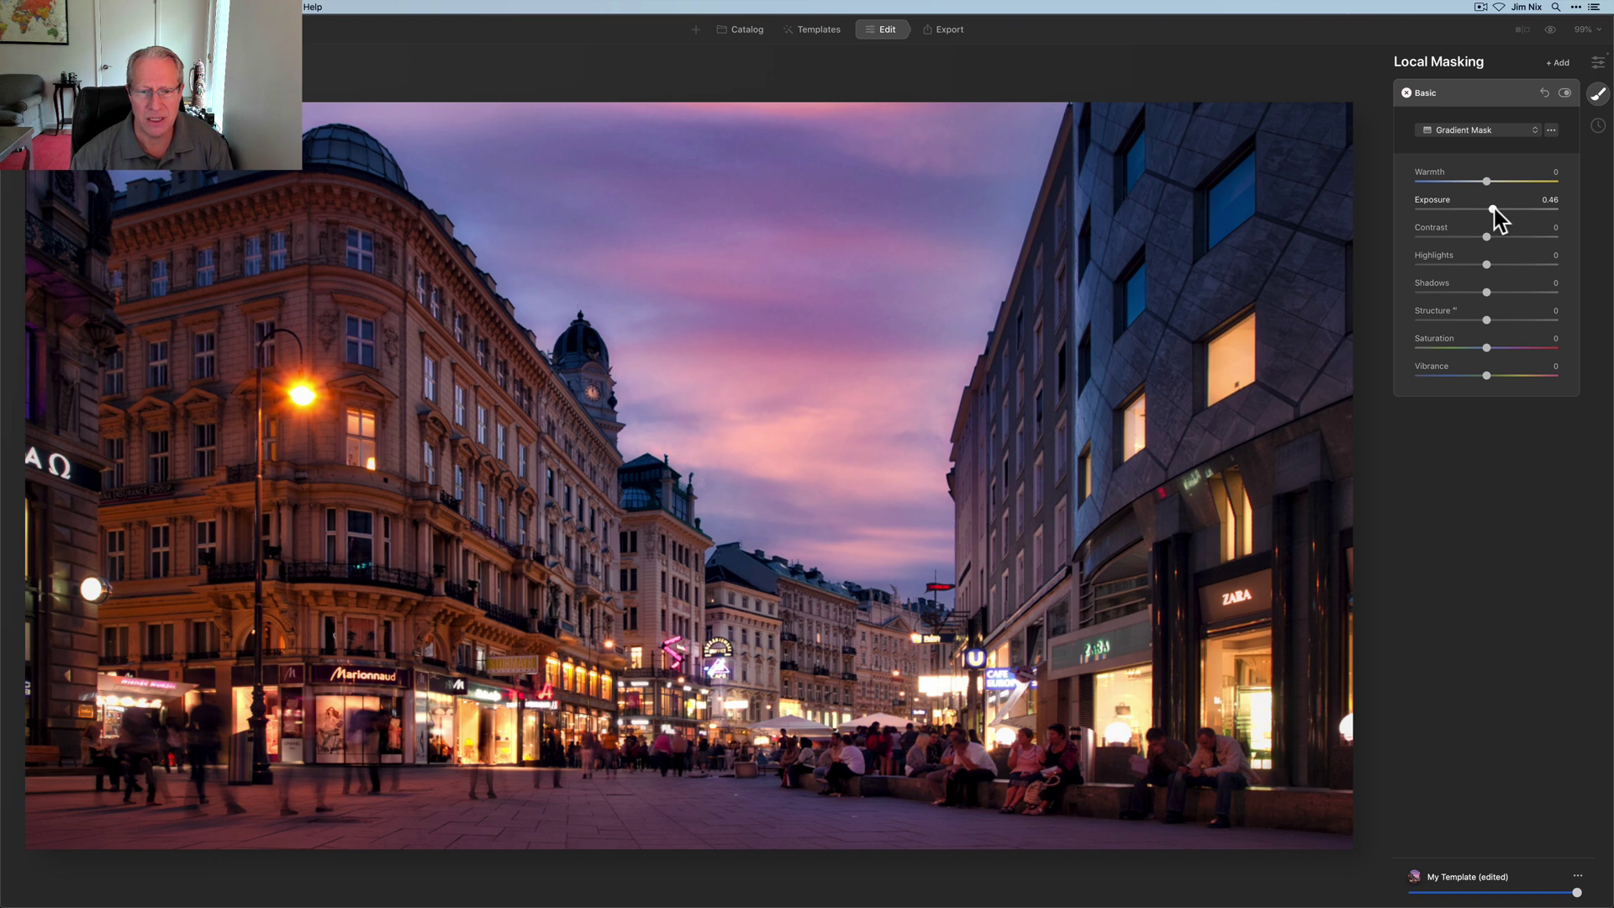
drag(1511, 205, 1502, 207)
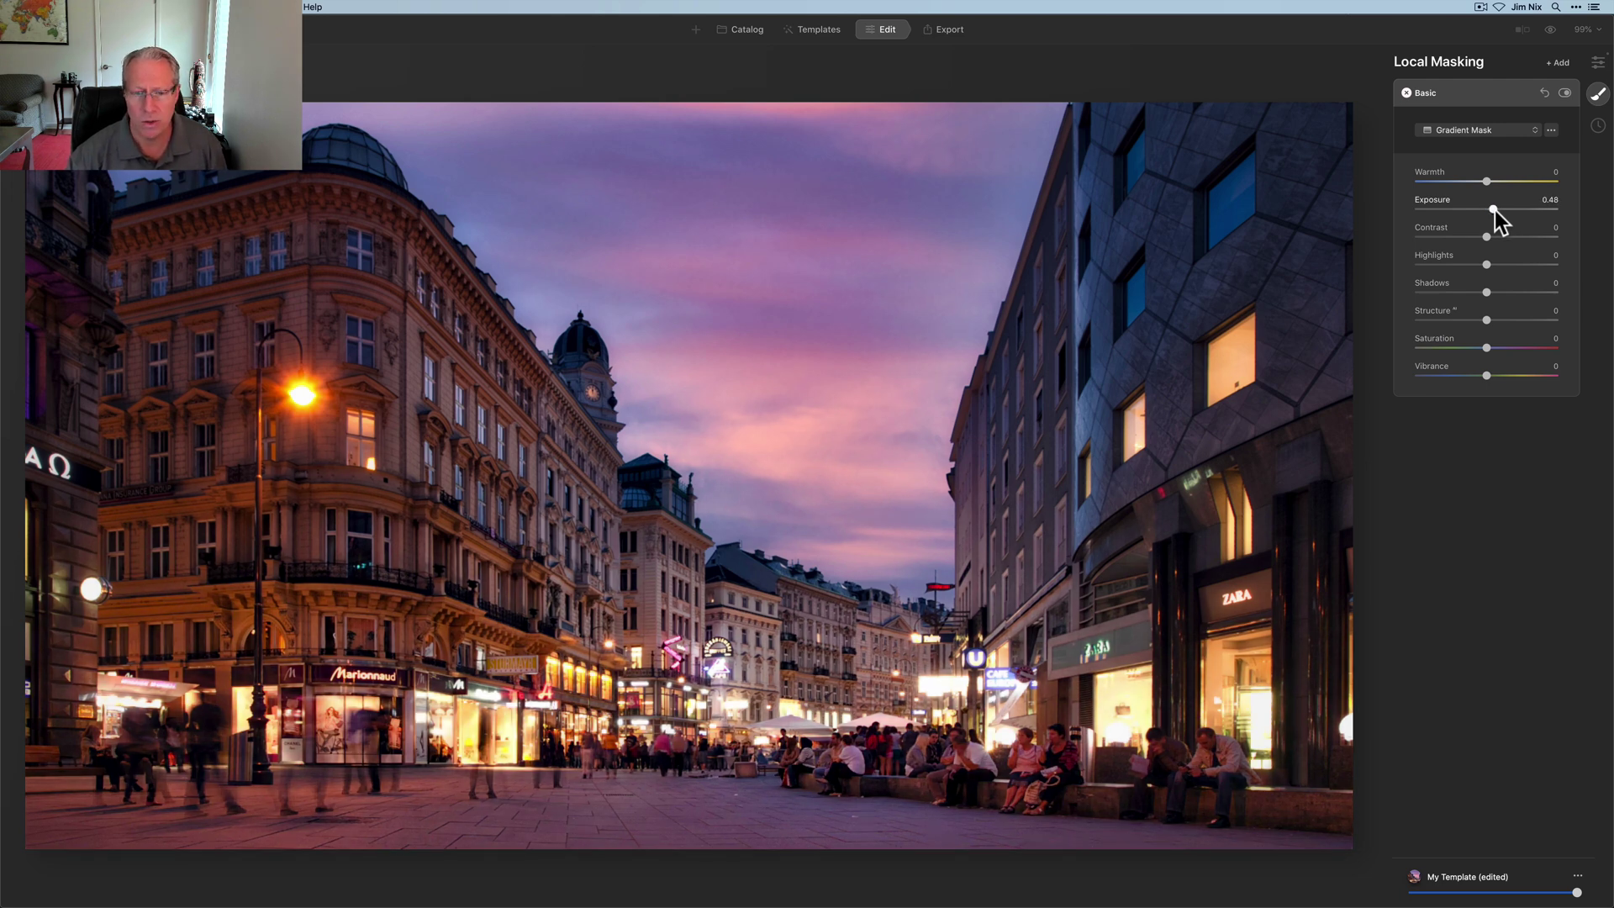
drag(1495, 210, 1494, 210)
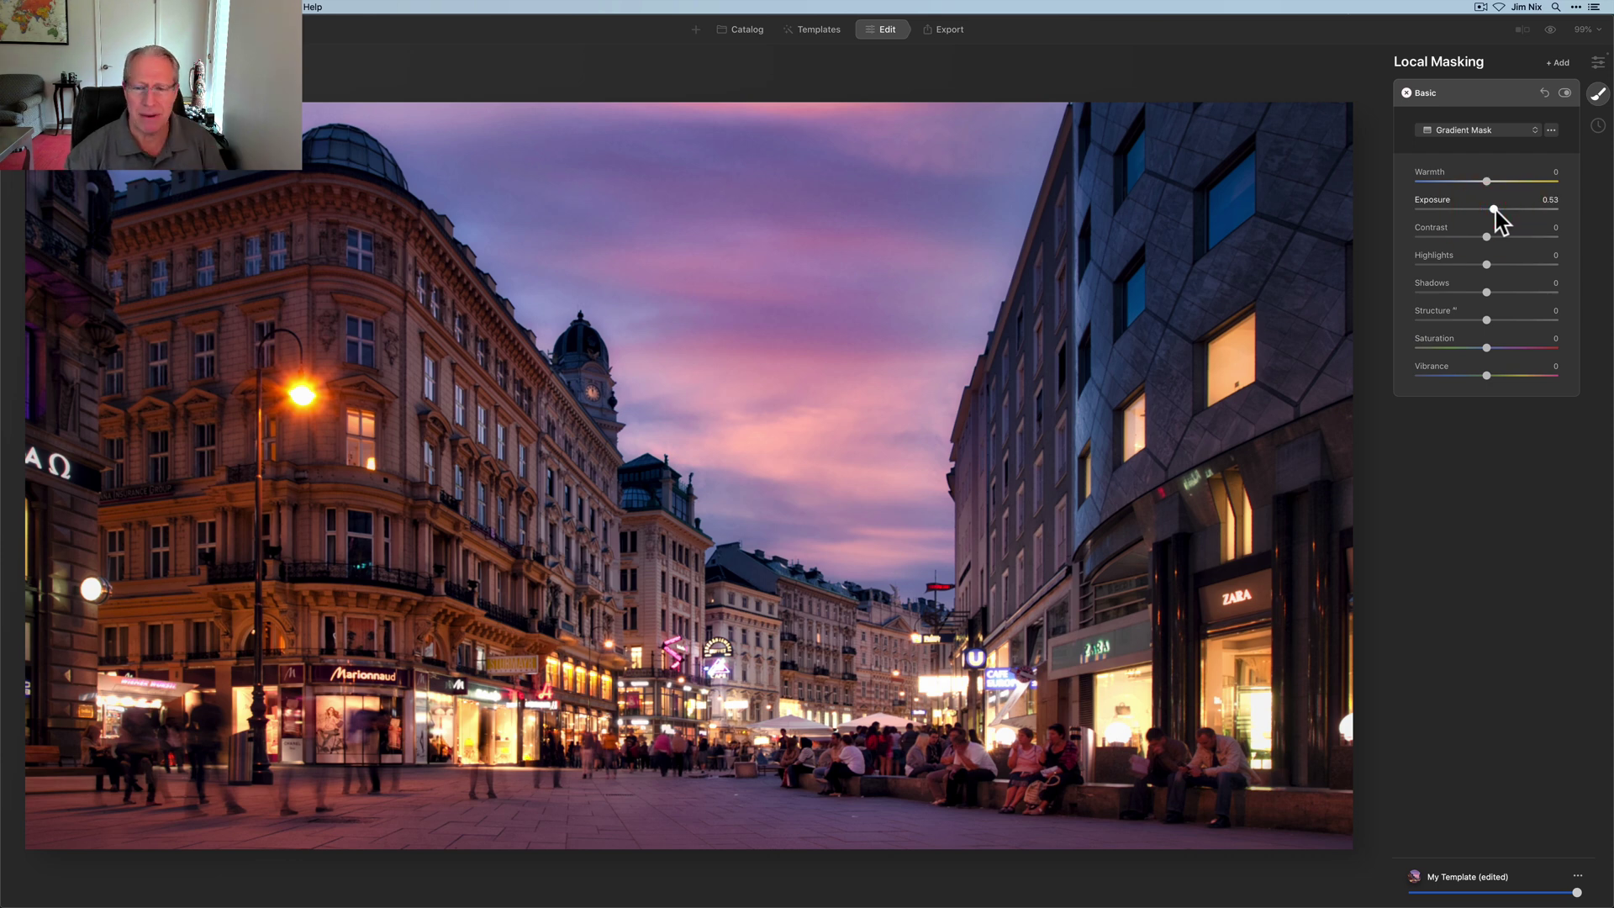
click(1565, 94)
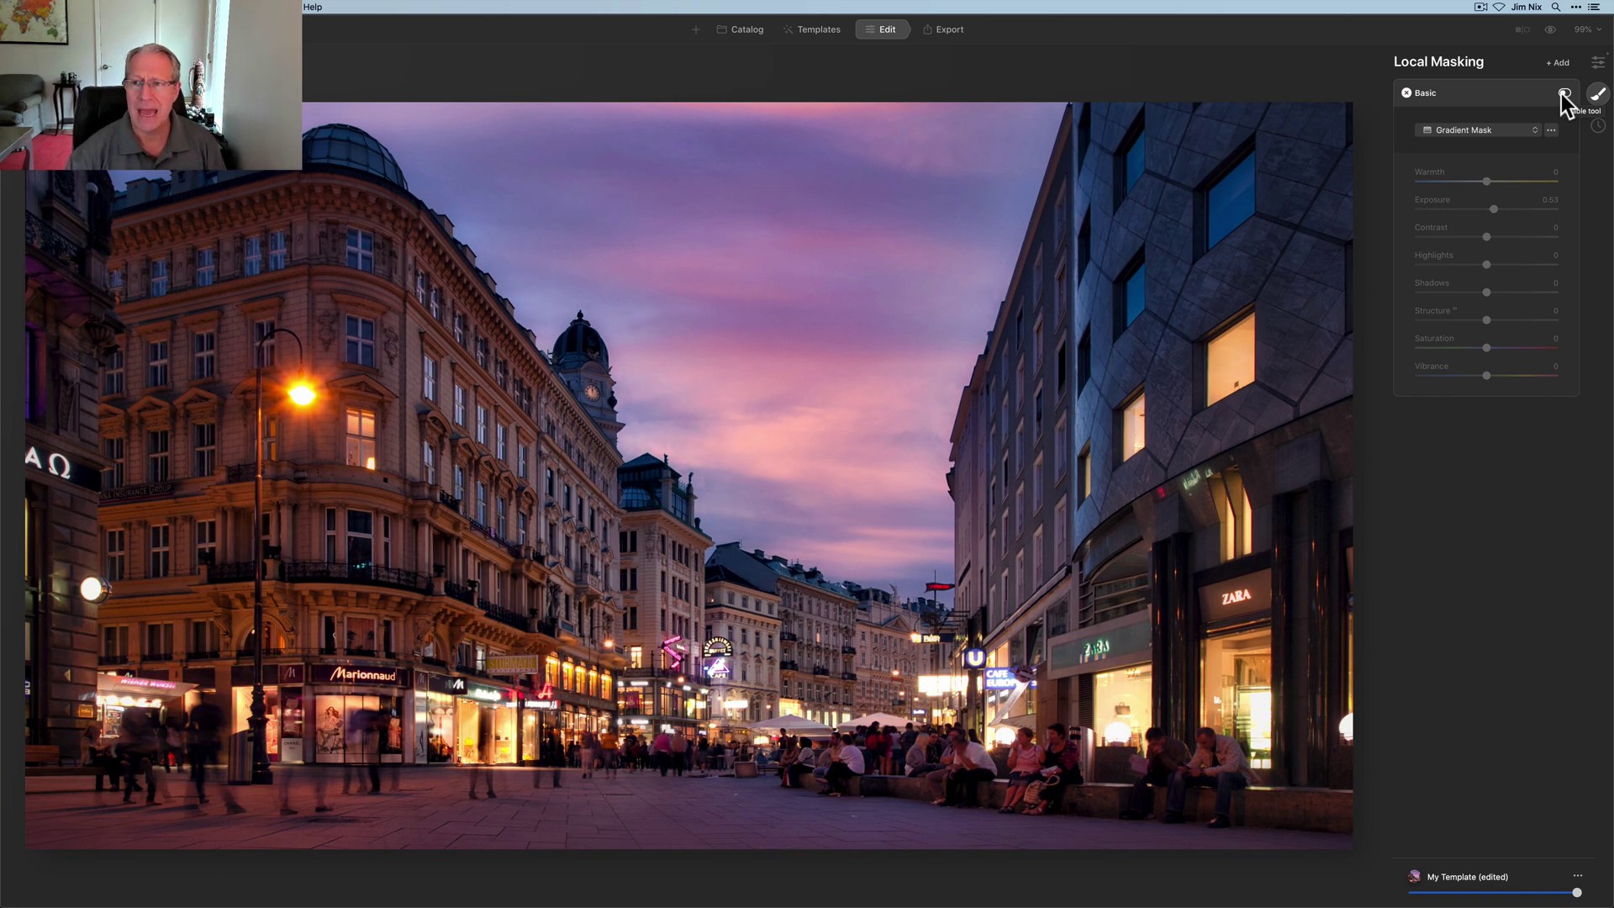
click(1564, 93)
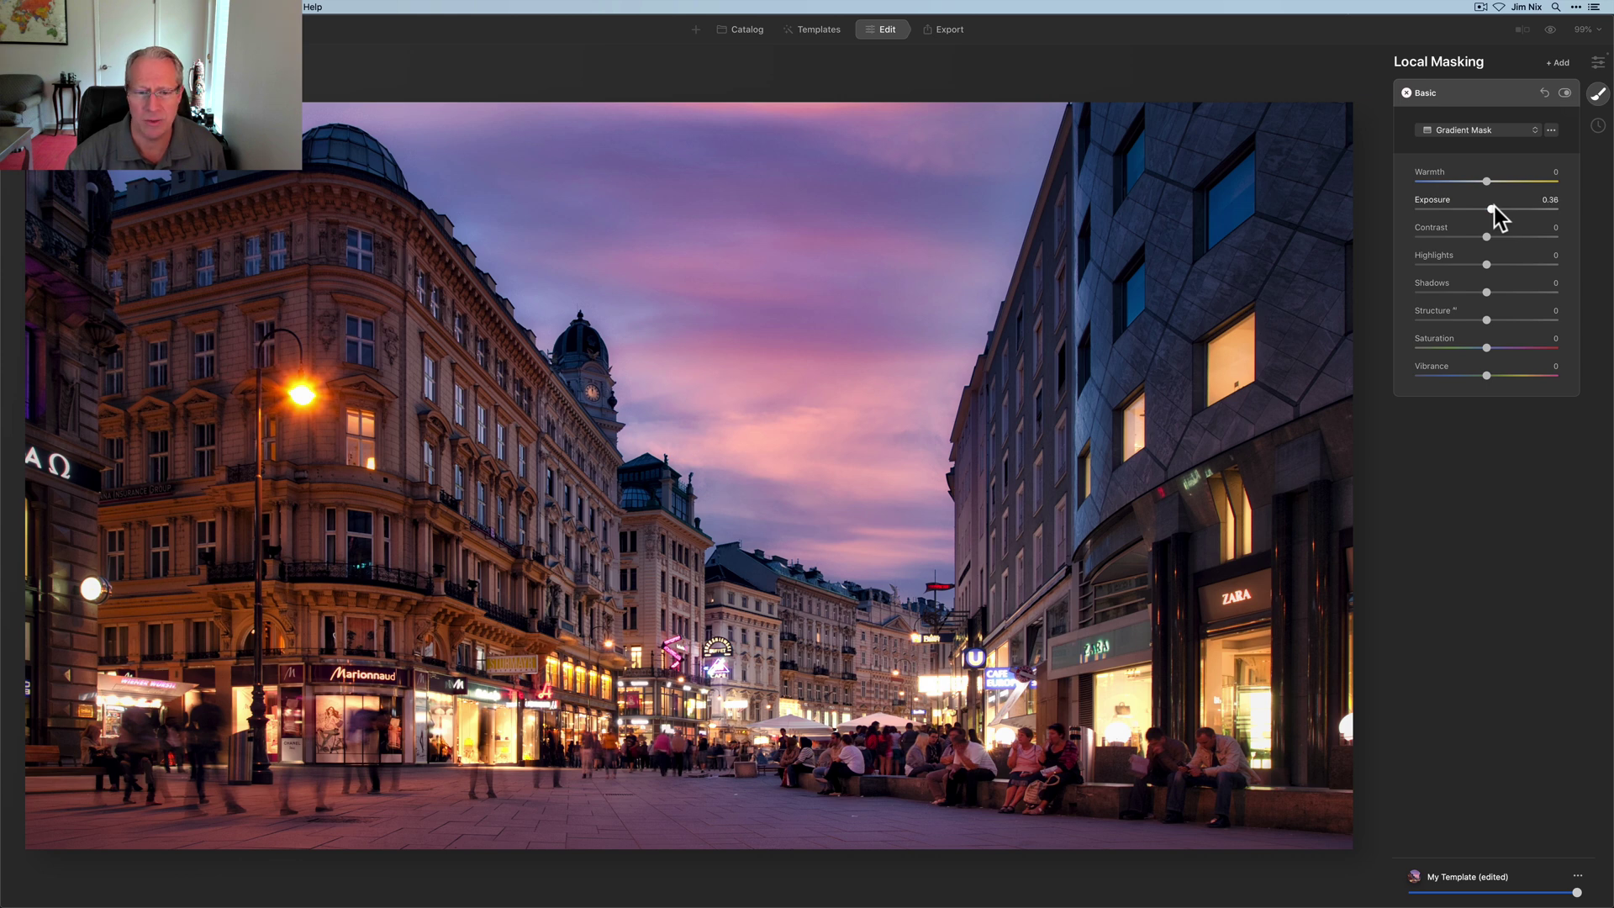
drag(1495, 207, 1492, 206)
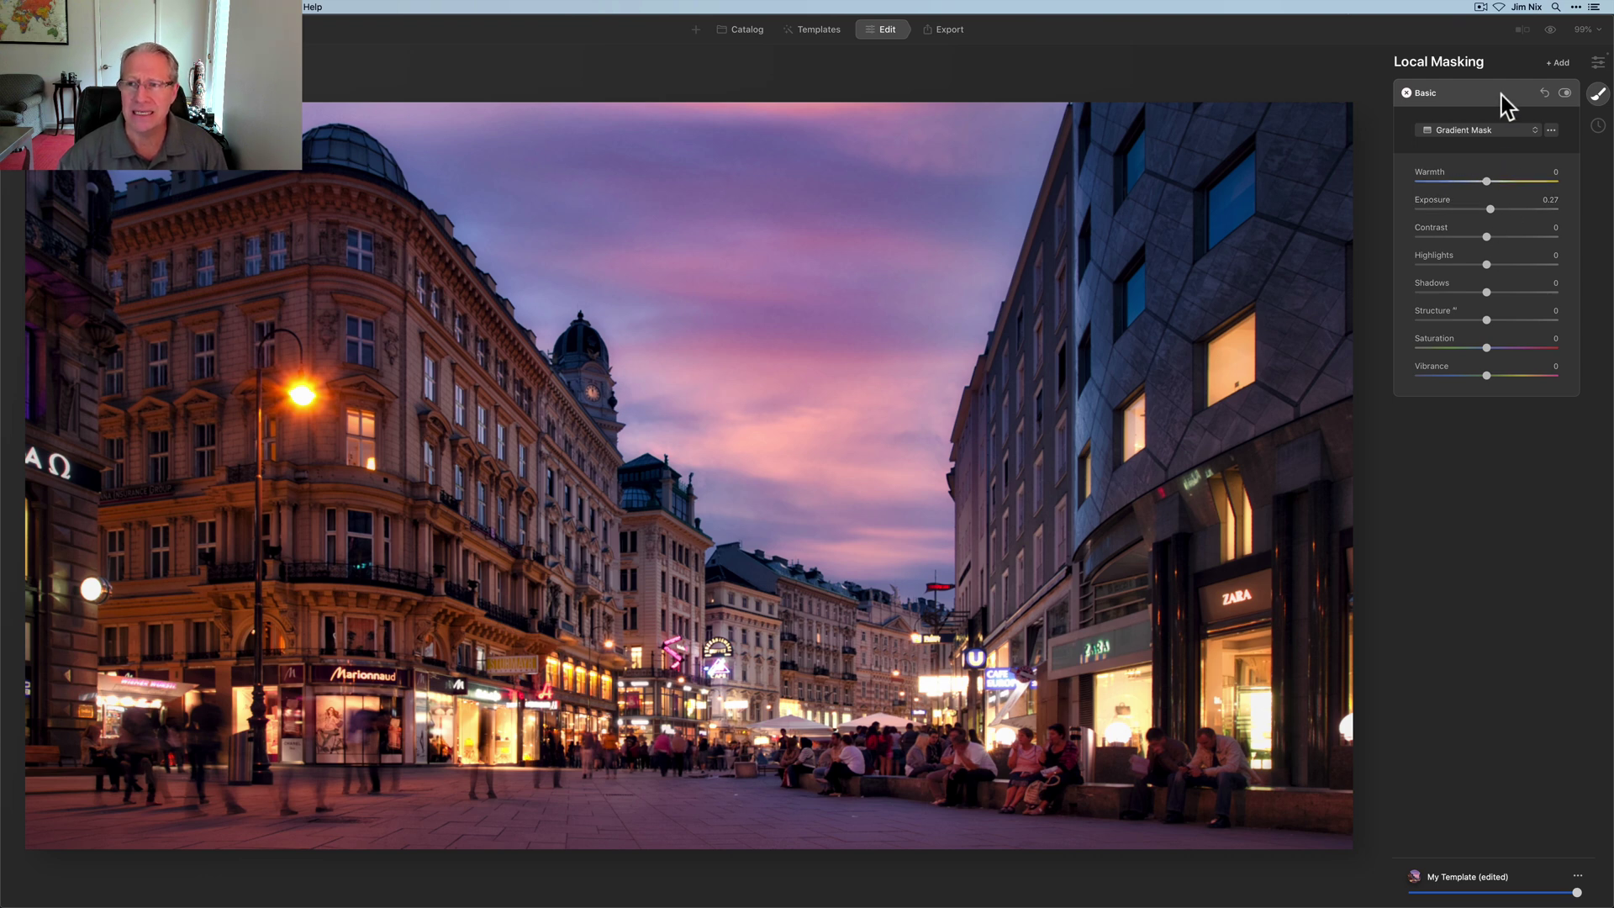
click(1574, 84)
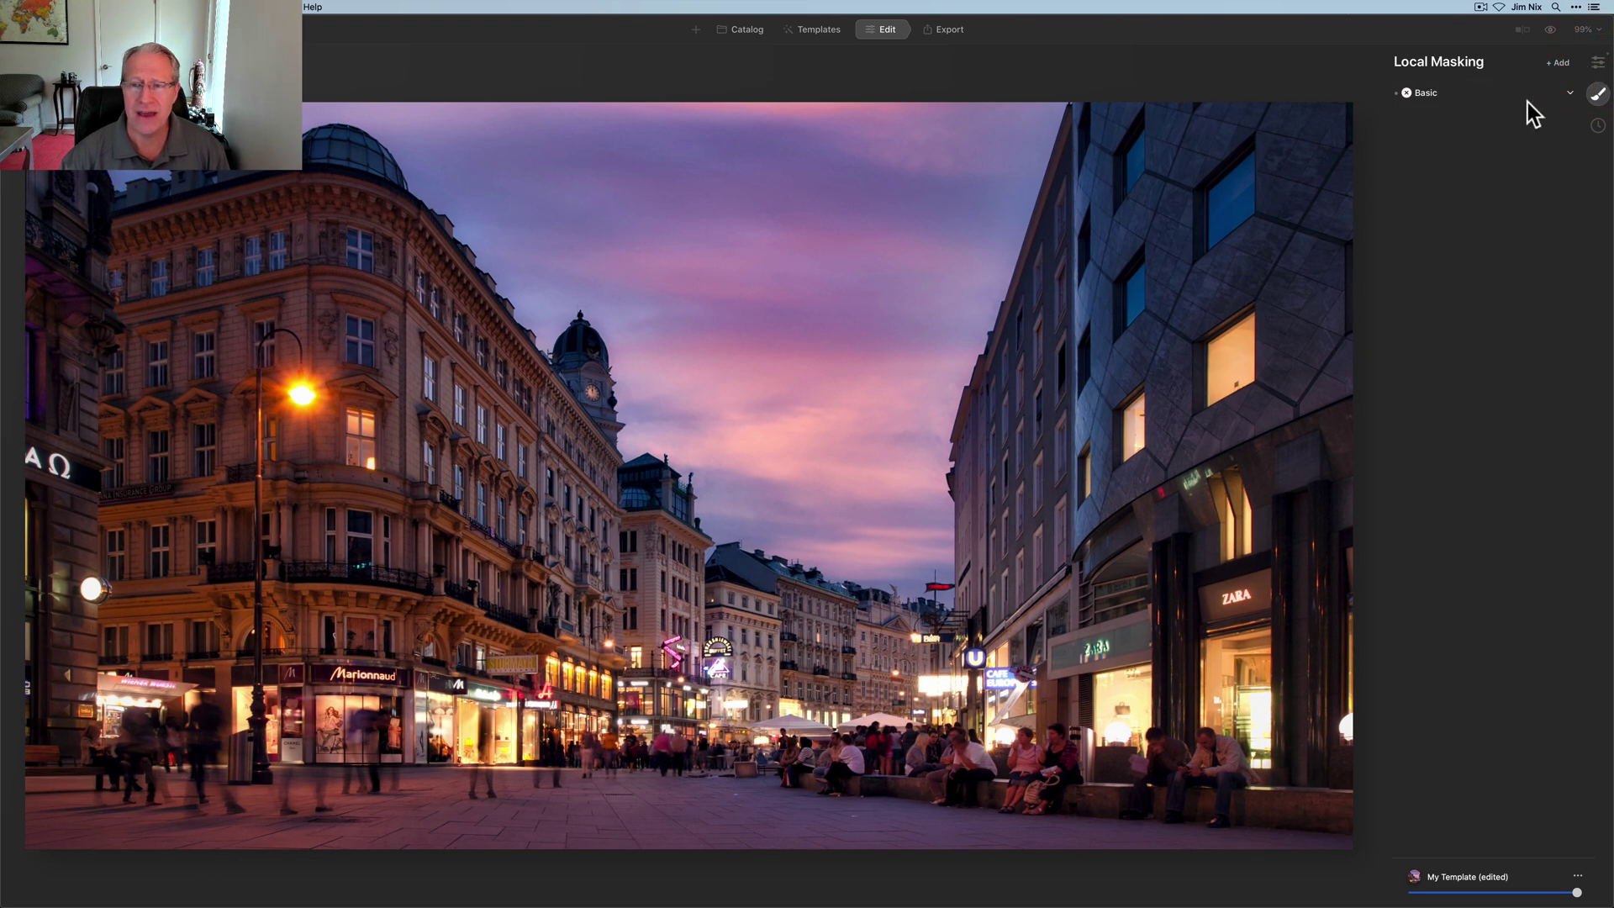
Step: Compare the finished edit with the original via the show-original toggle and before/after split
key(Escape)
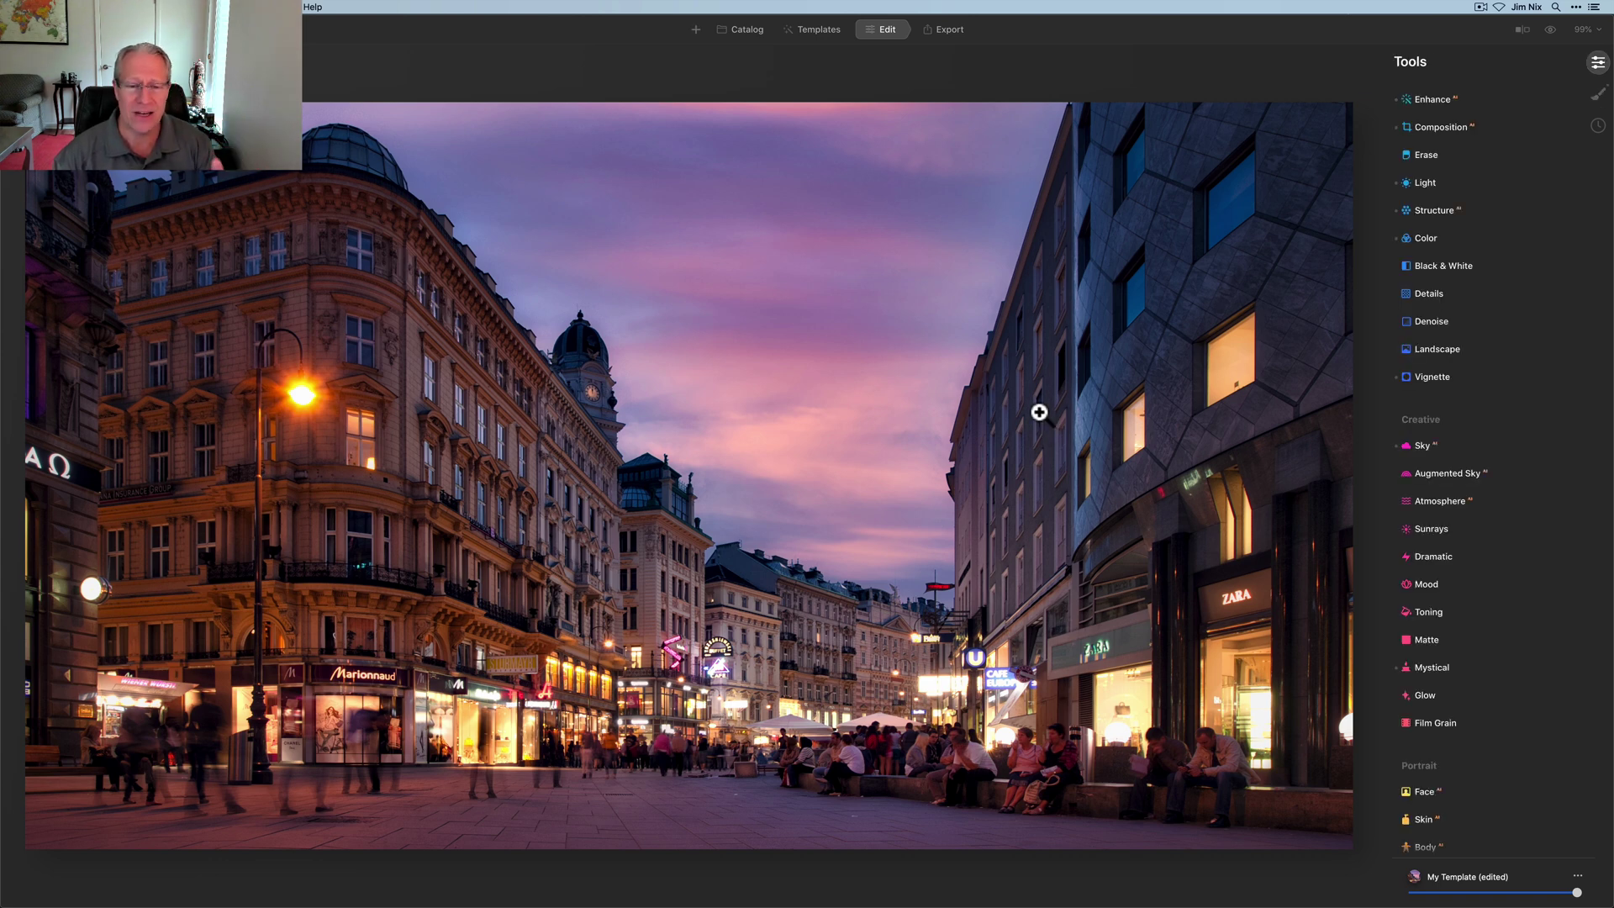
click(1552, 31)
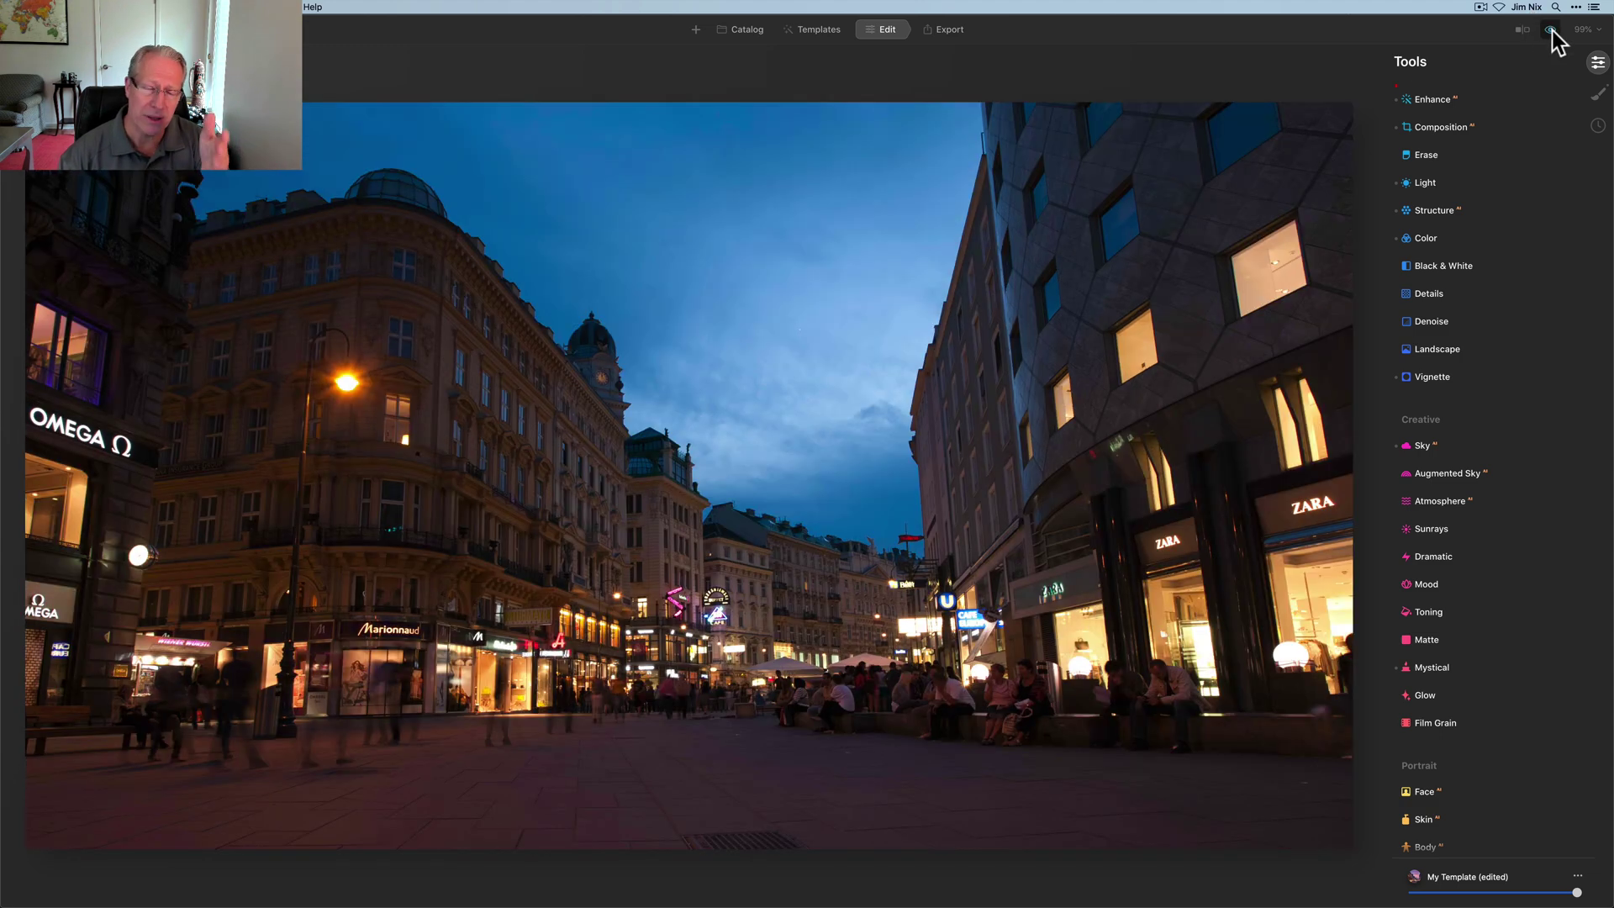
click(1552, 30)
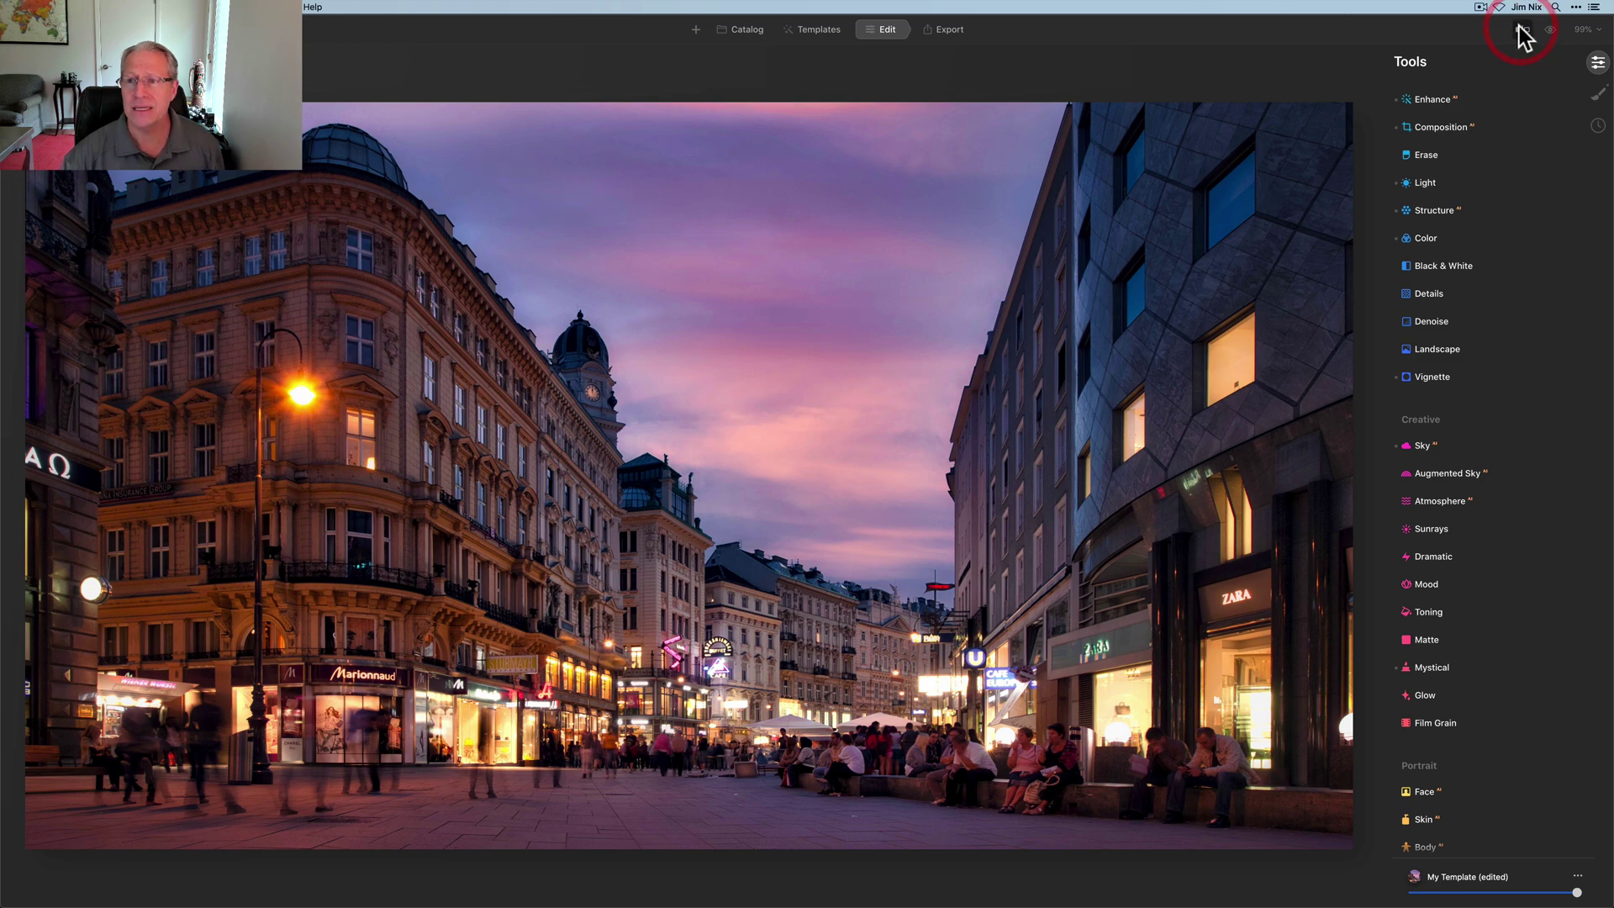
click(1524, 32)
drag(494, 407, 445, 326)
click(1523, 30)
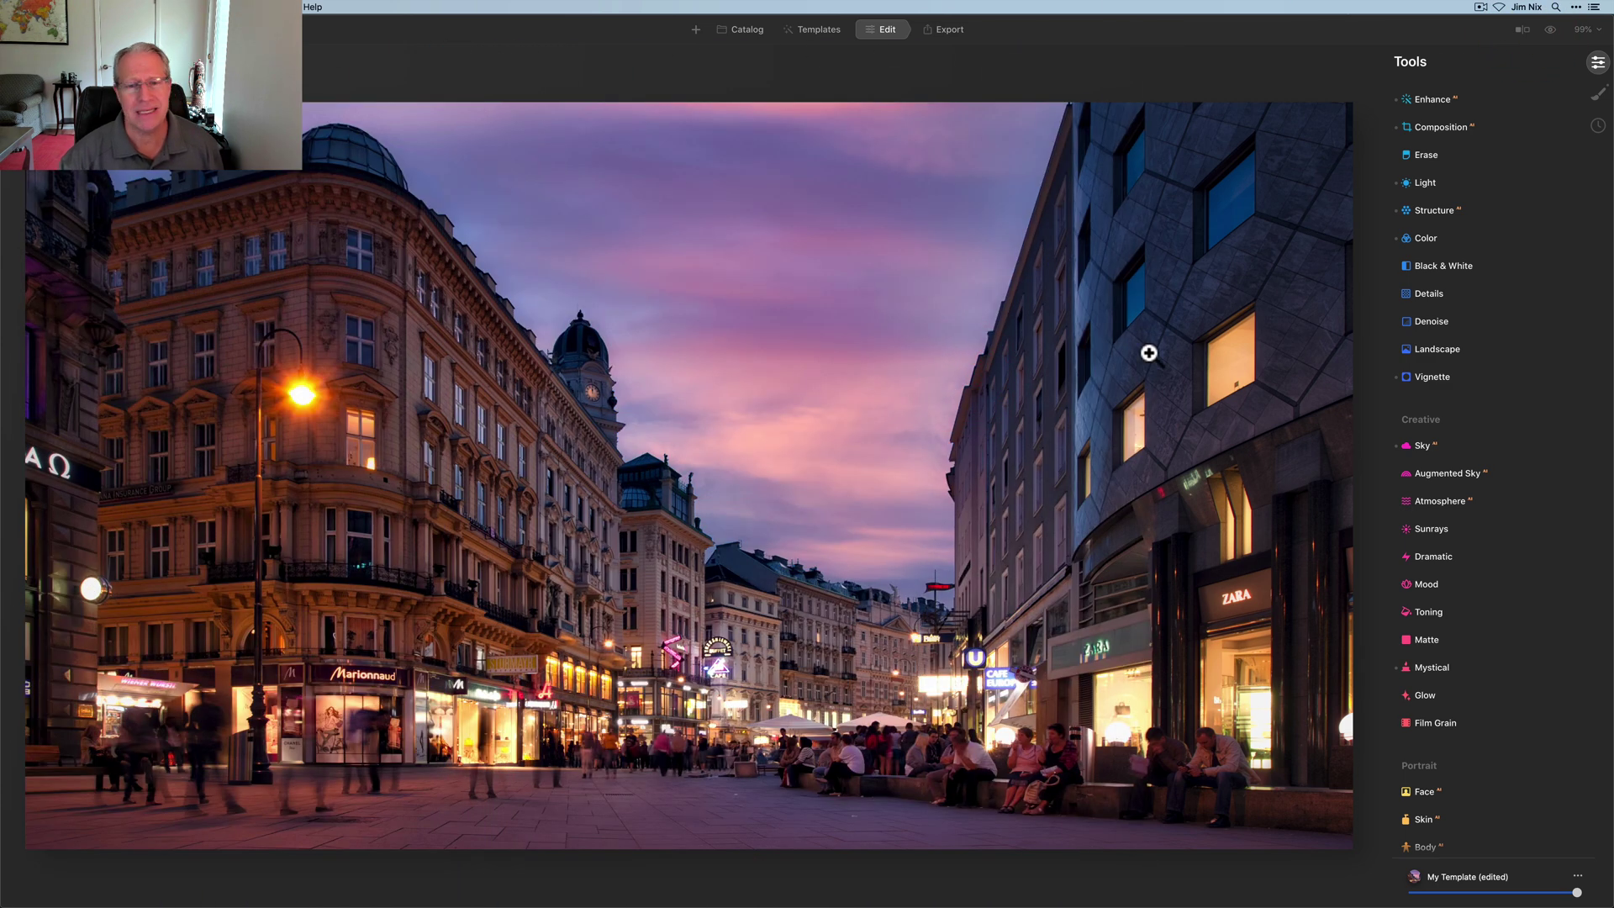